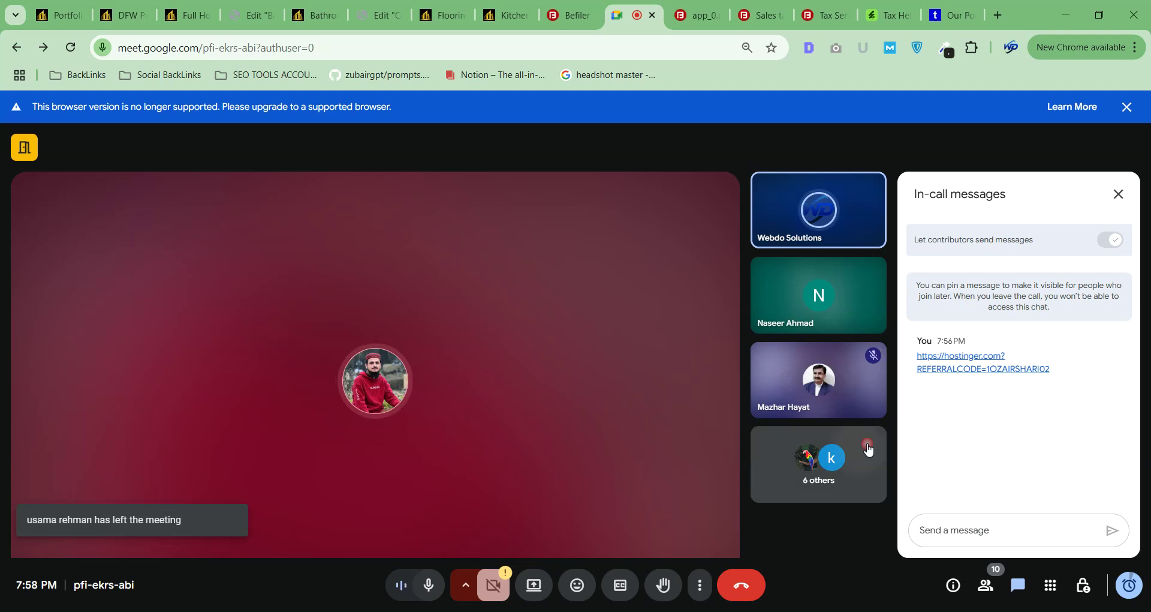
Switch the side panel to the People list and browse the 10 participants in the call.
click(869, 445)
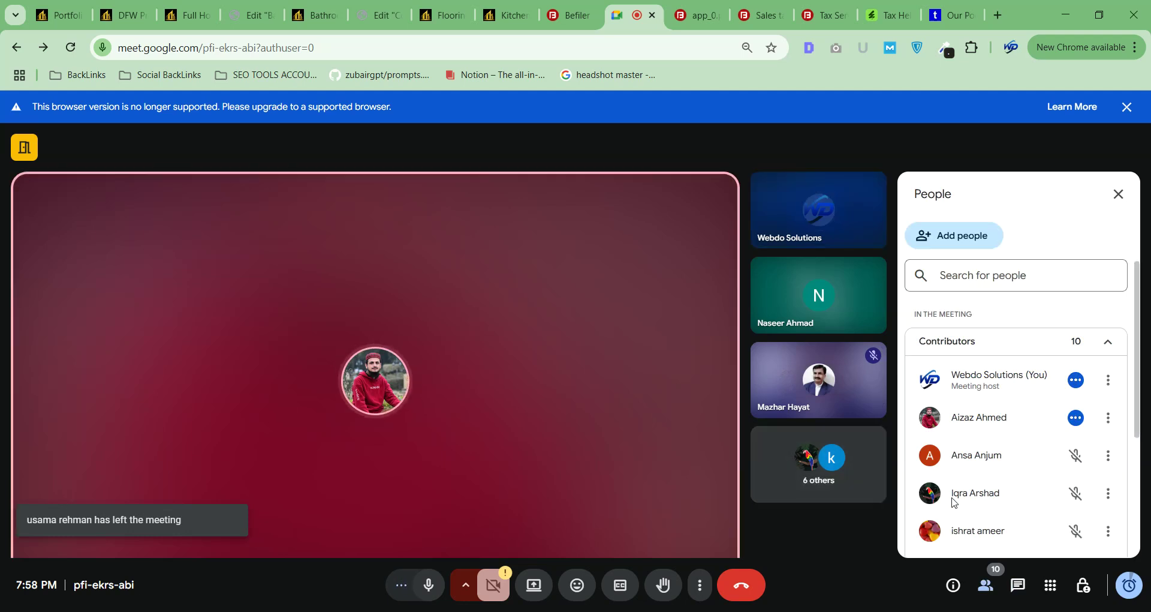
scroll(954, 502, down, 3)
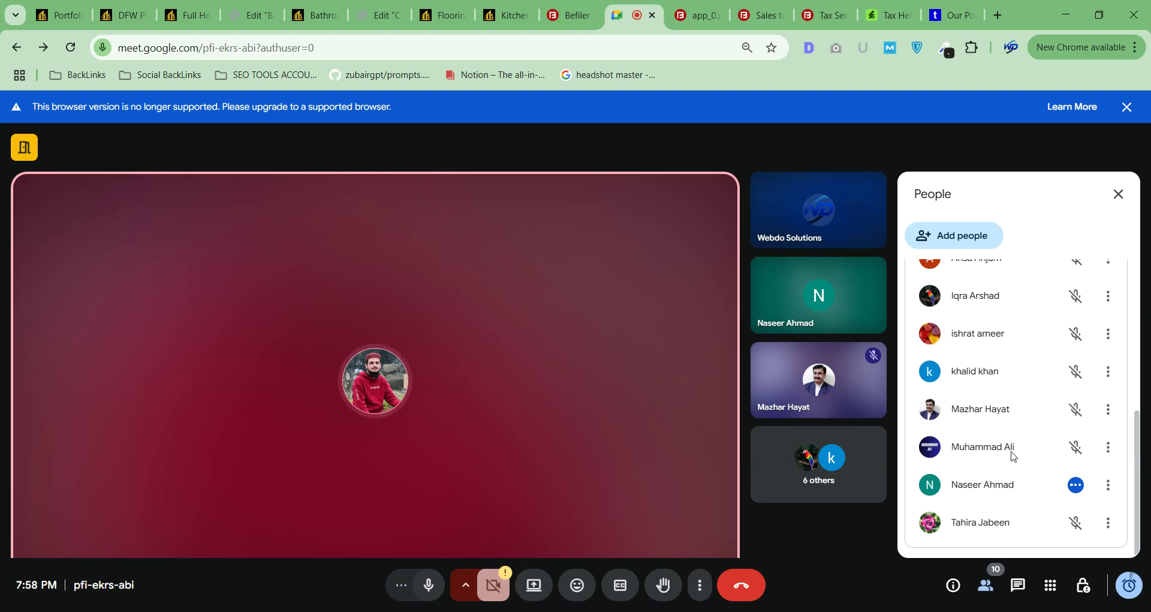
mouse_move(846, 365)
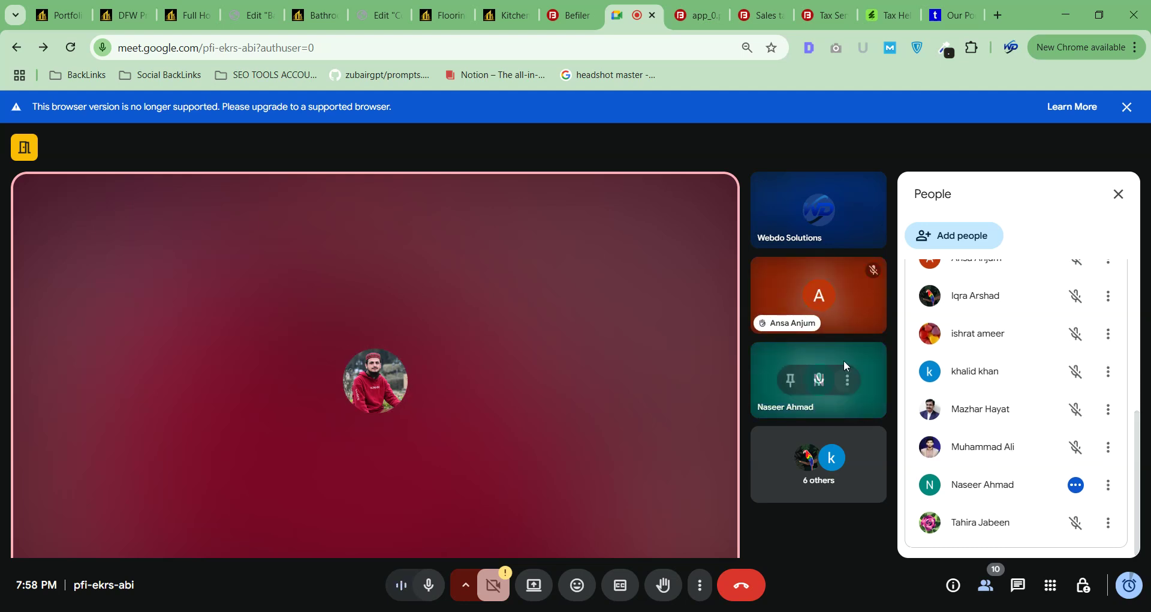
mouse_move(872, 320)
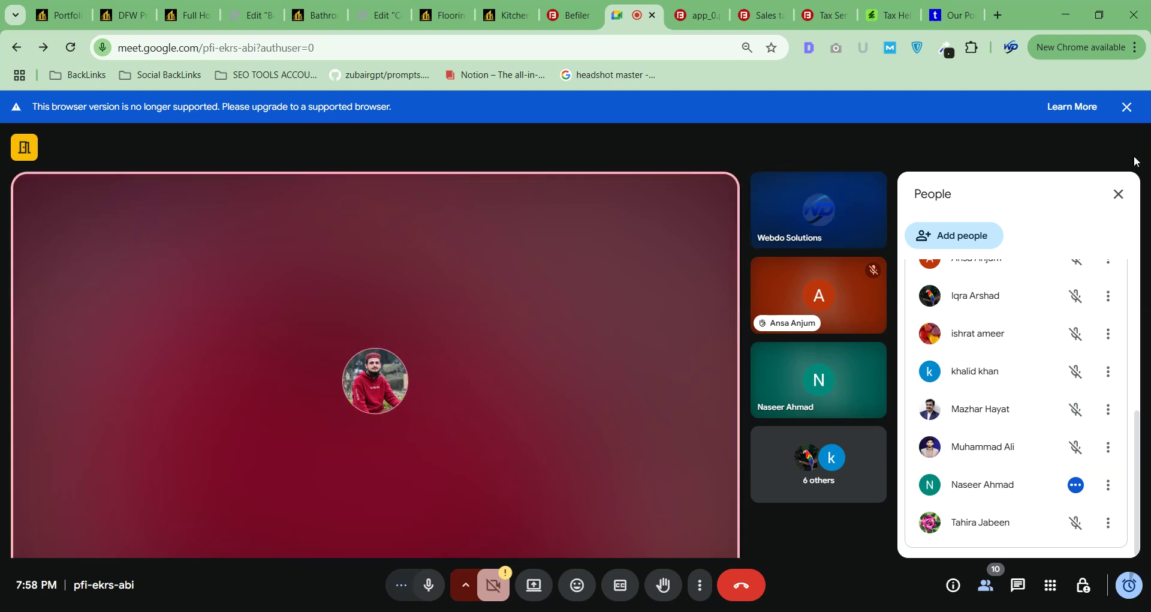
Close the People panel so the video tiles fill the whole call width.
click(1114, 204)
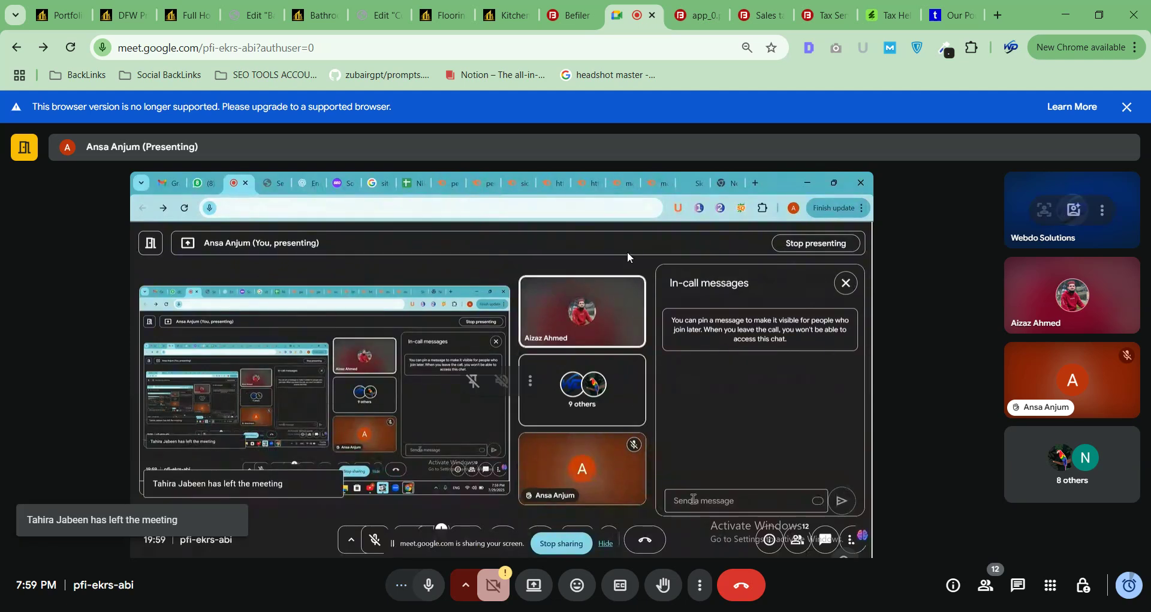
click(1019, 586)
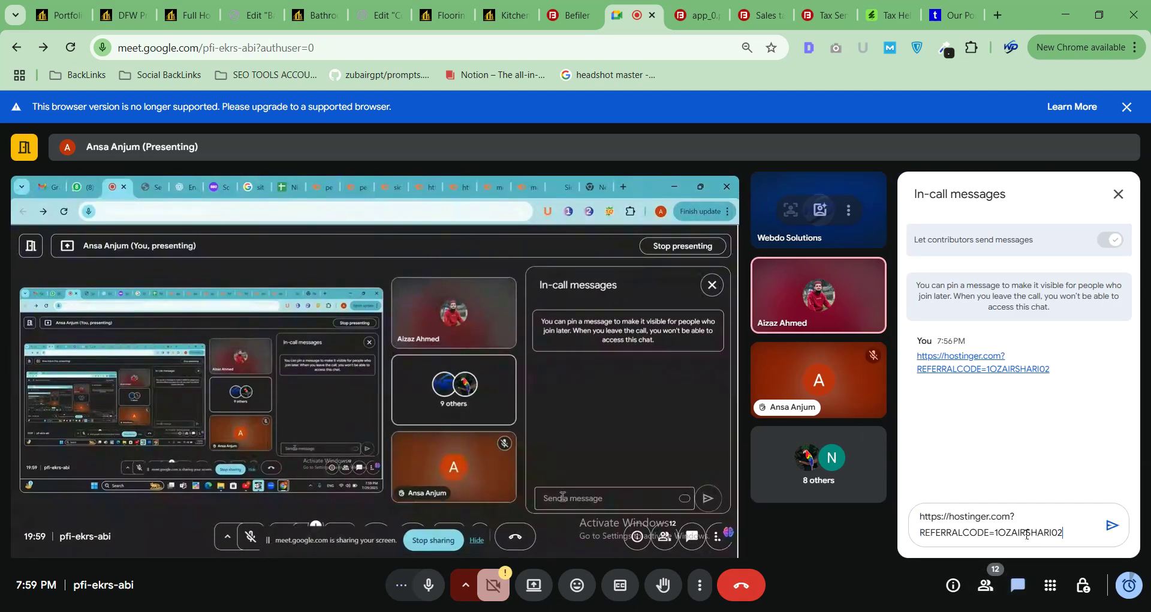
key(Return)
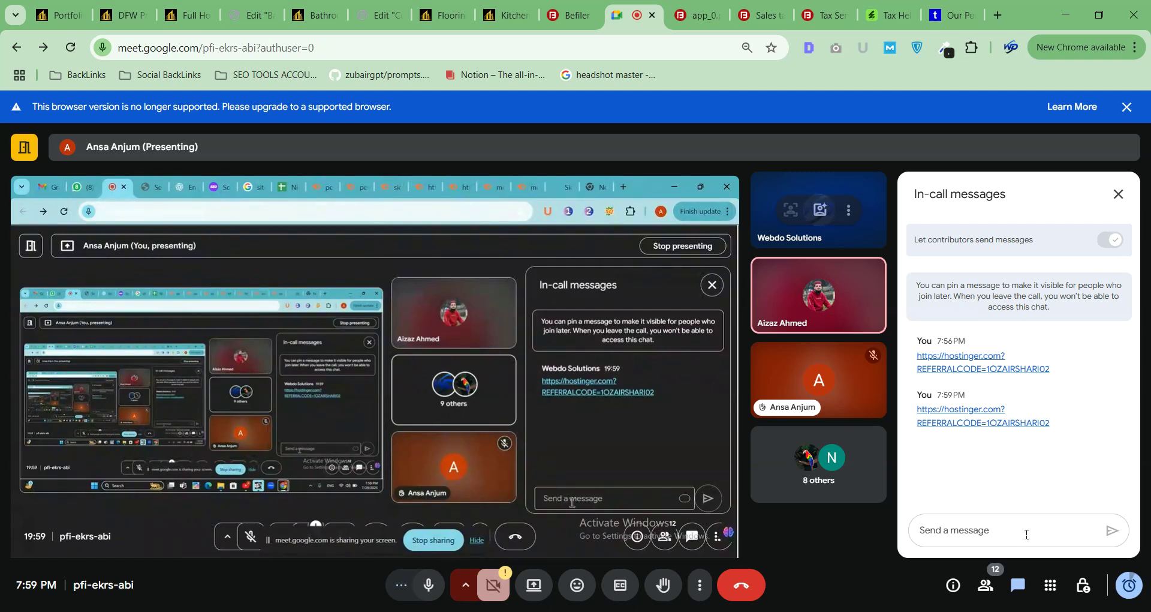
click(1118, 193)
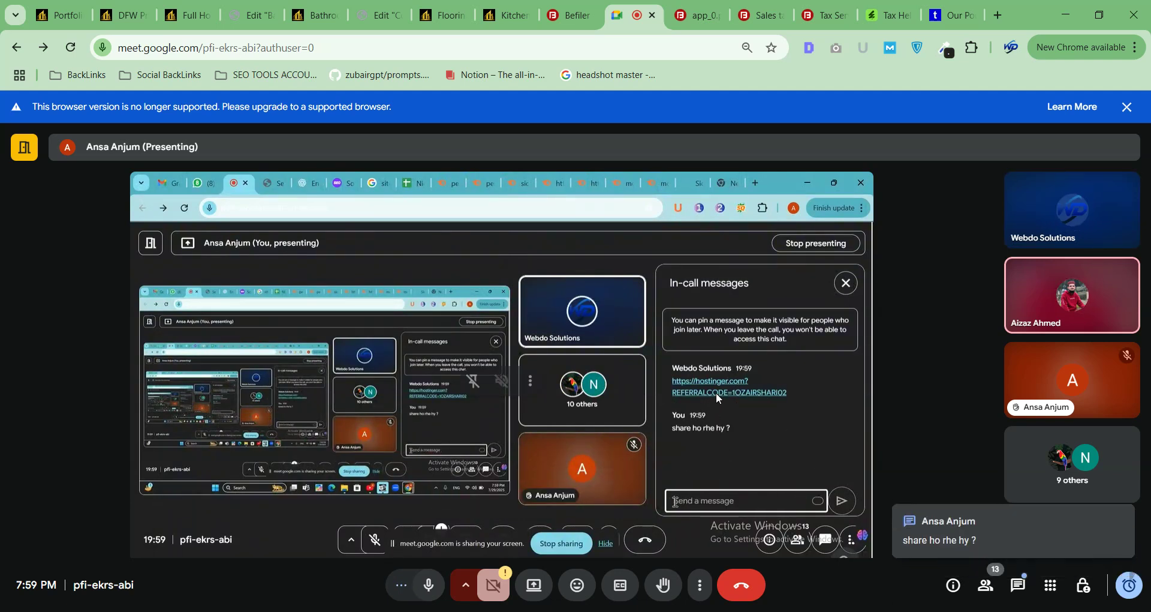
From the People list, pin the other participant's presentation for everyone, then close the list.
click(1105, 464)
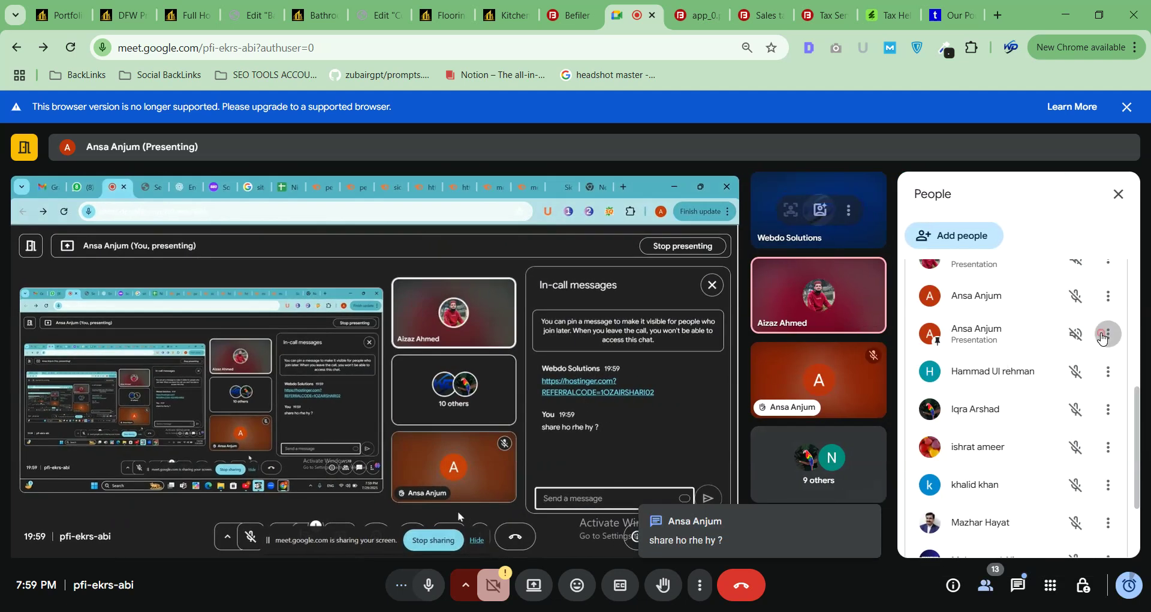
click(1106, 334)
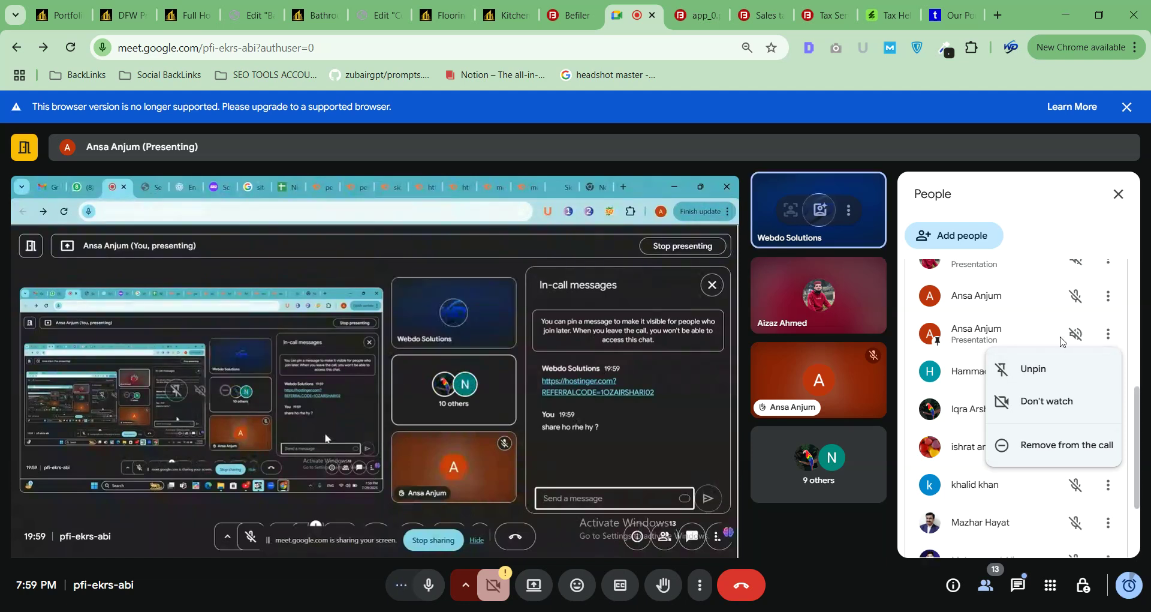
scroll(928, 435, up, 5)
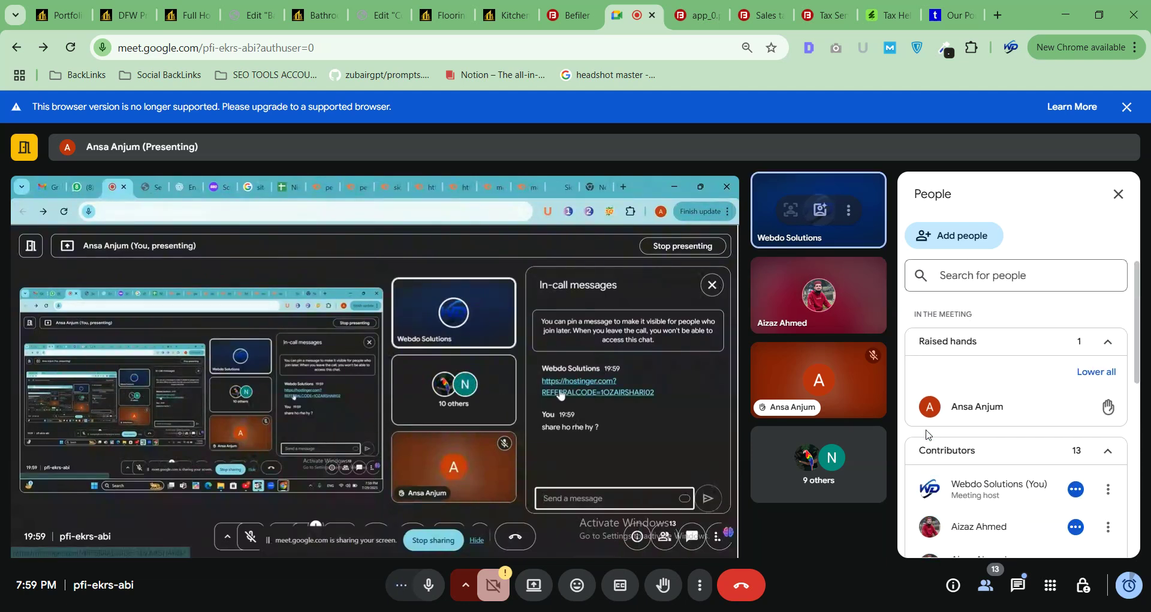
scroll(928, 434, down, 5)
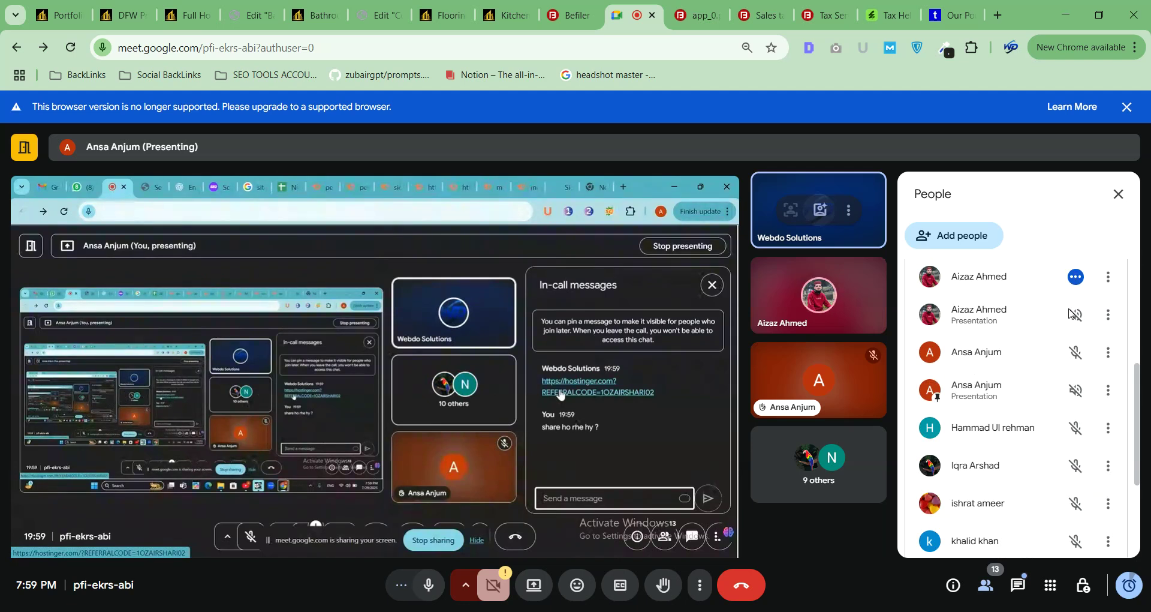
click(1109, 314)
mouse_move(1053, 362)
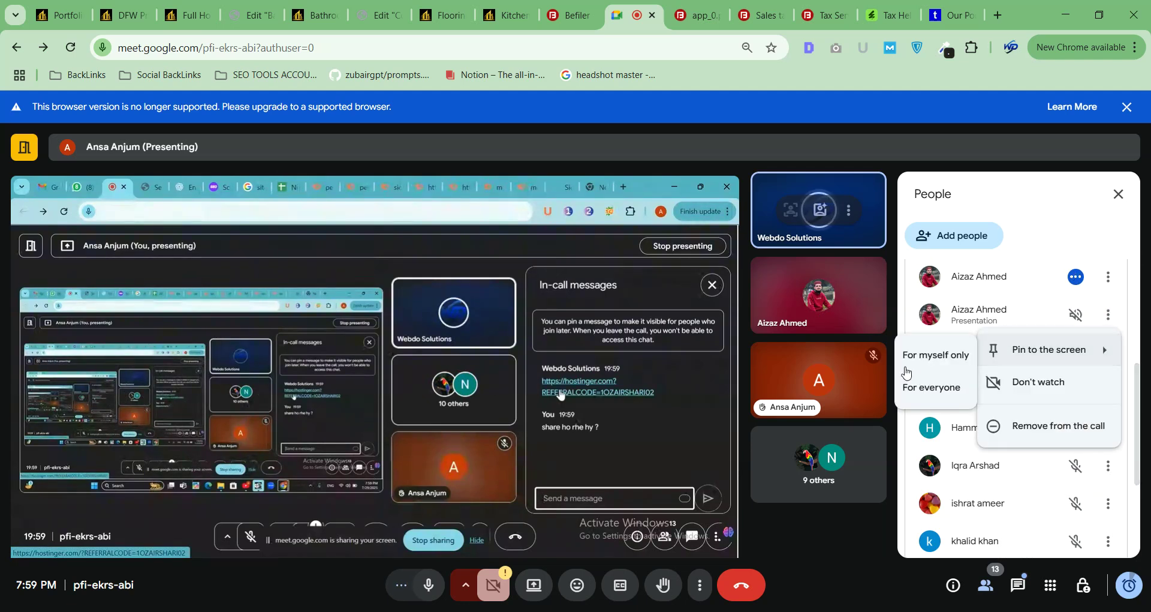
click(923, 387)
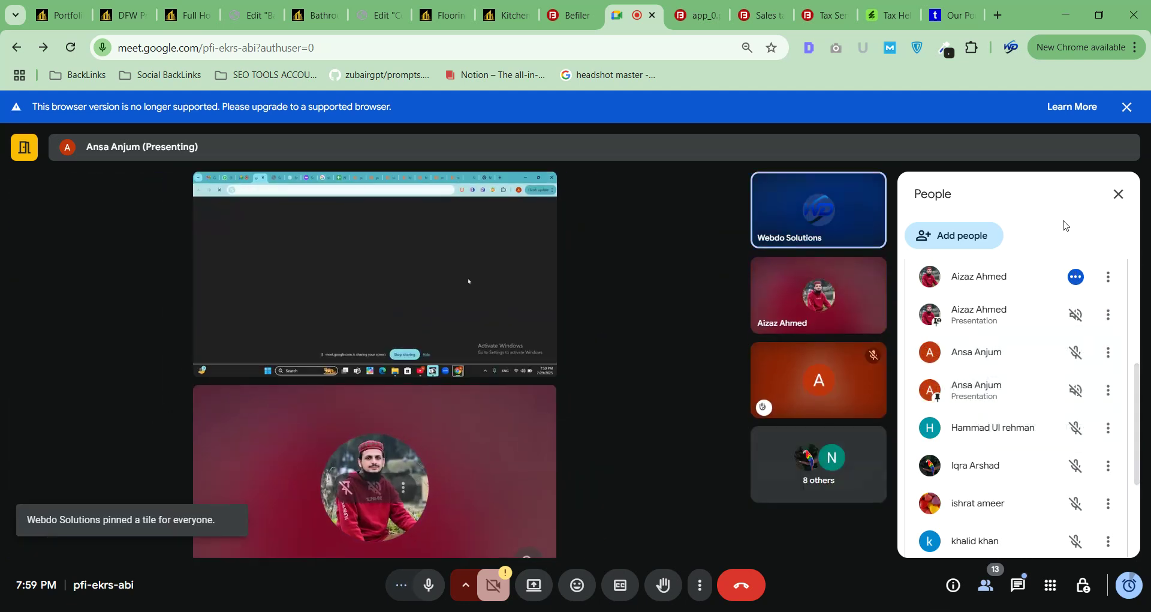
click(1119, 193)
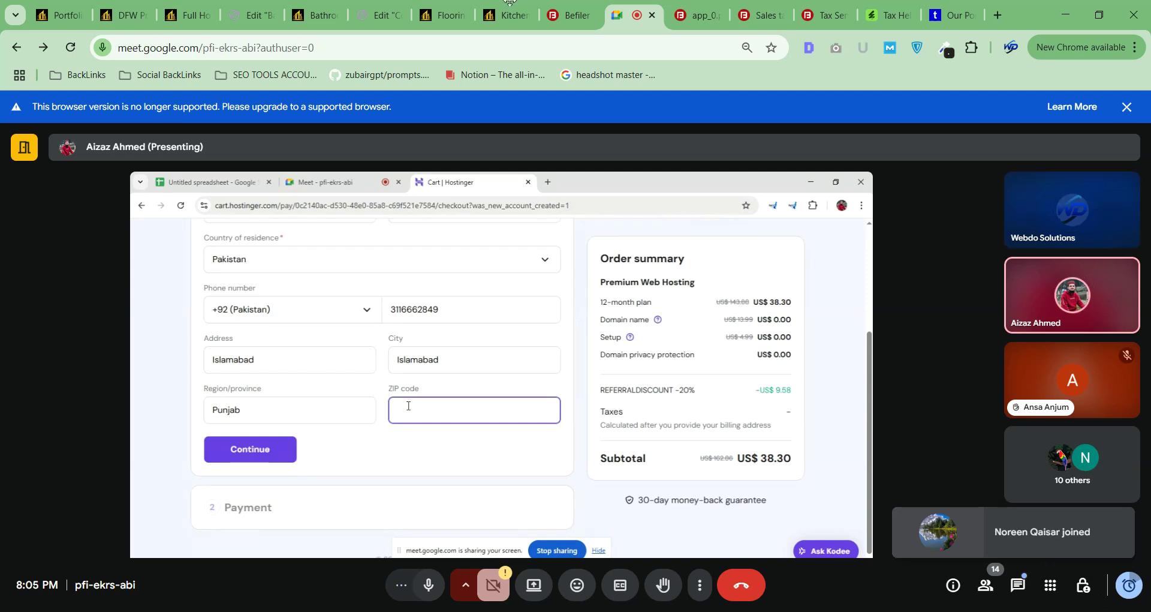
Search 'islamabad postal code' in a new browser tab, then return to the Meet tab.
click(993, 22)
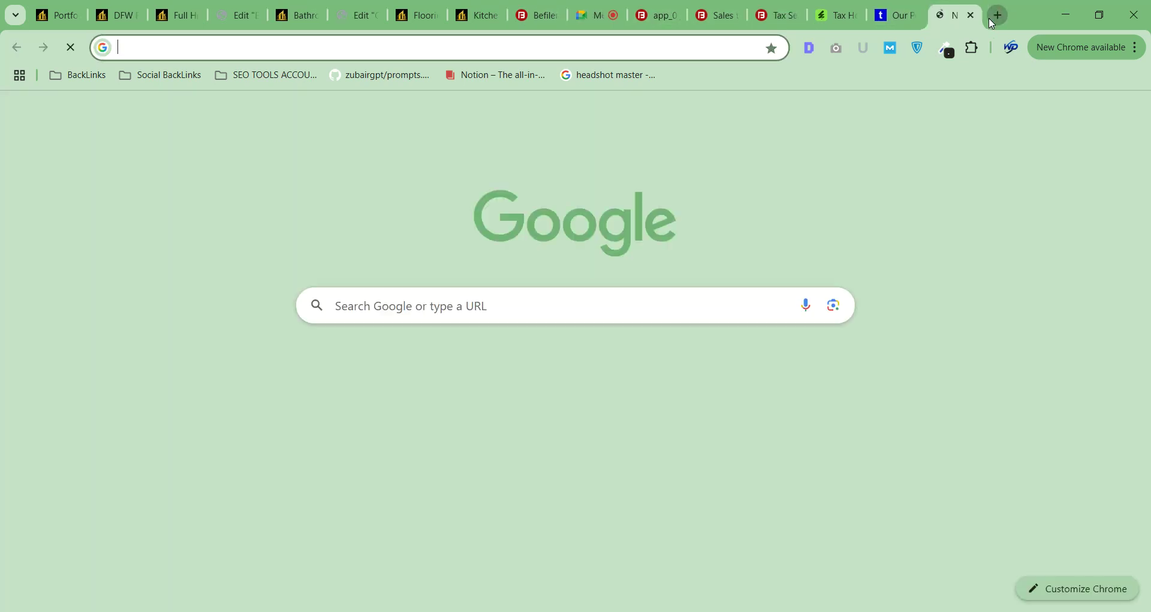
text(is)
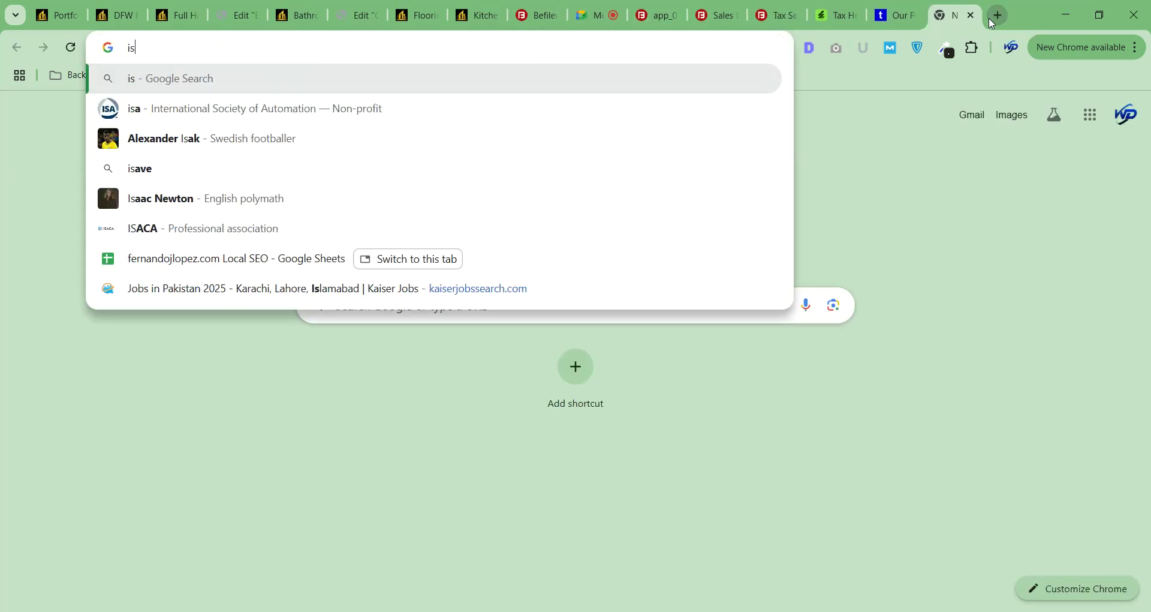
text(lama)
key(Down)
key(Down)
key(Down)
key(Return)
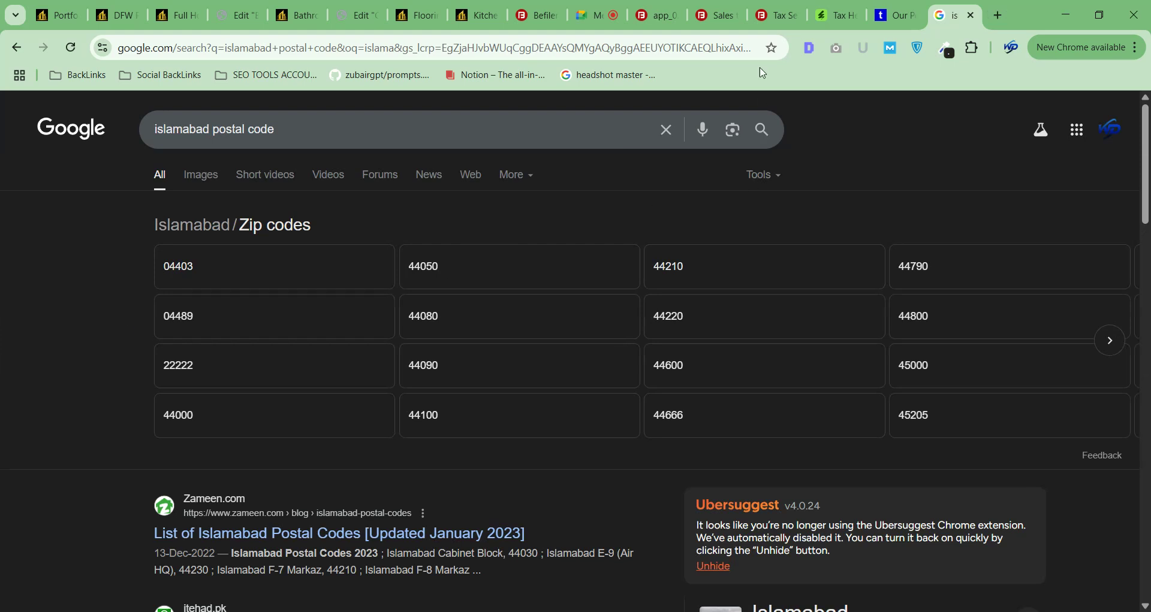
click(590, 15)
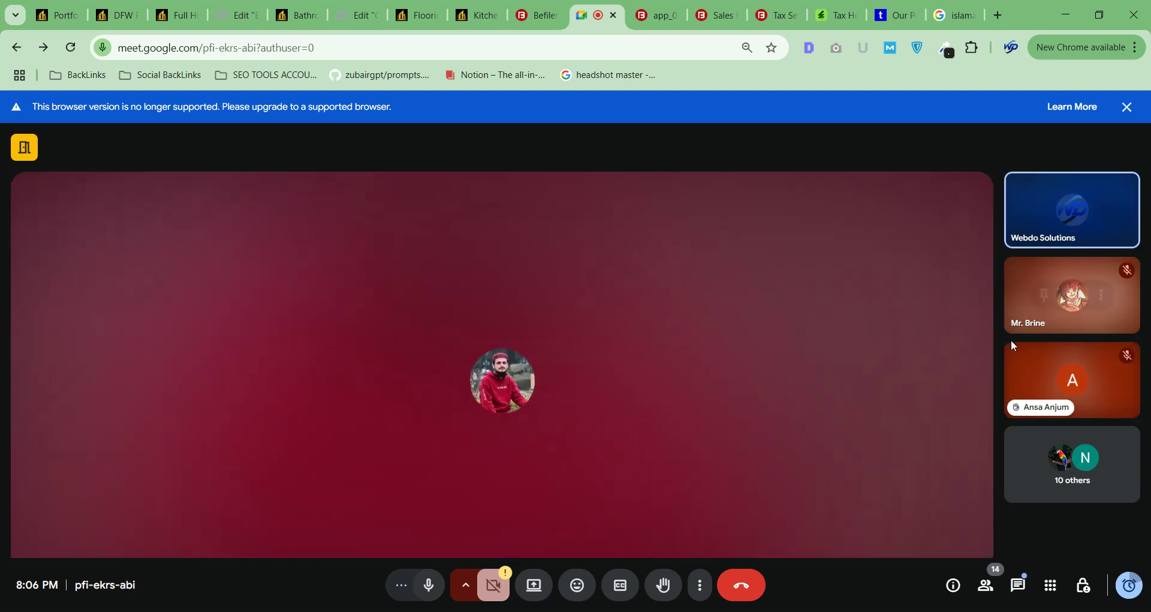
Open the In-call messages panel beside the participant tiles.
click(1019, 586)
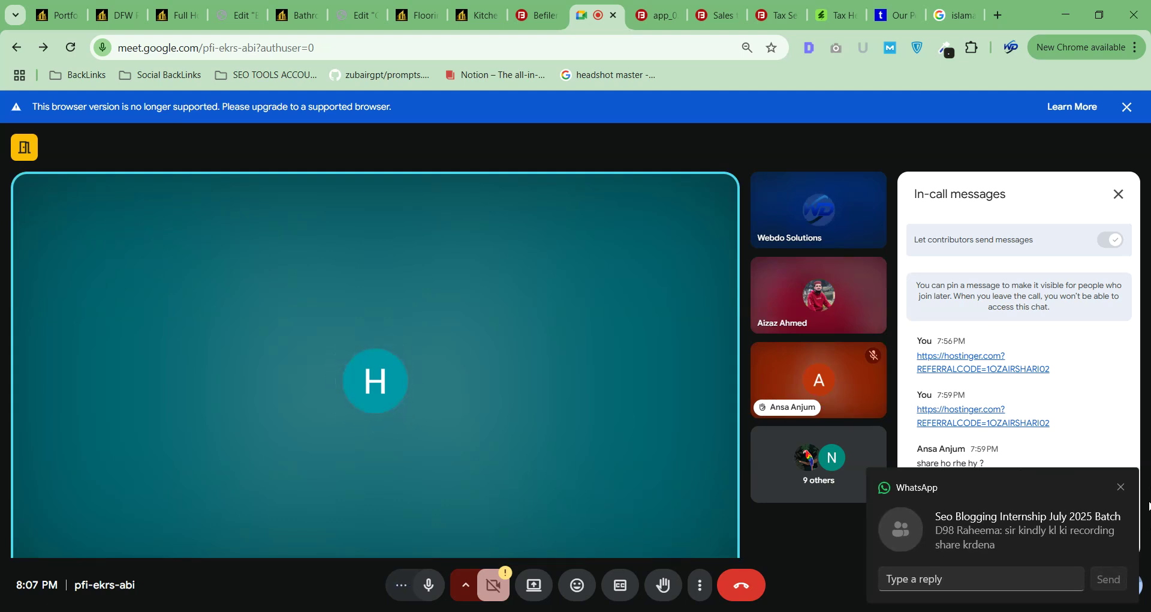
click(1119, 488)
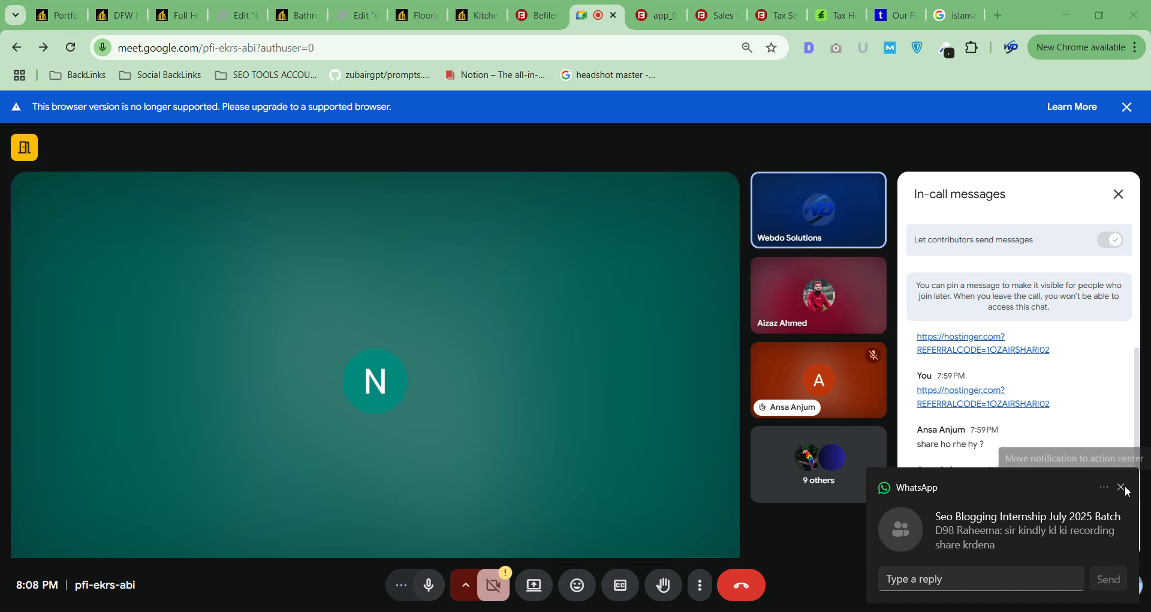
Dismiss the WhatsApp notification and replace the chat with the People list.
click(1123, 488)
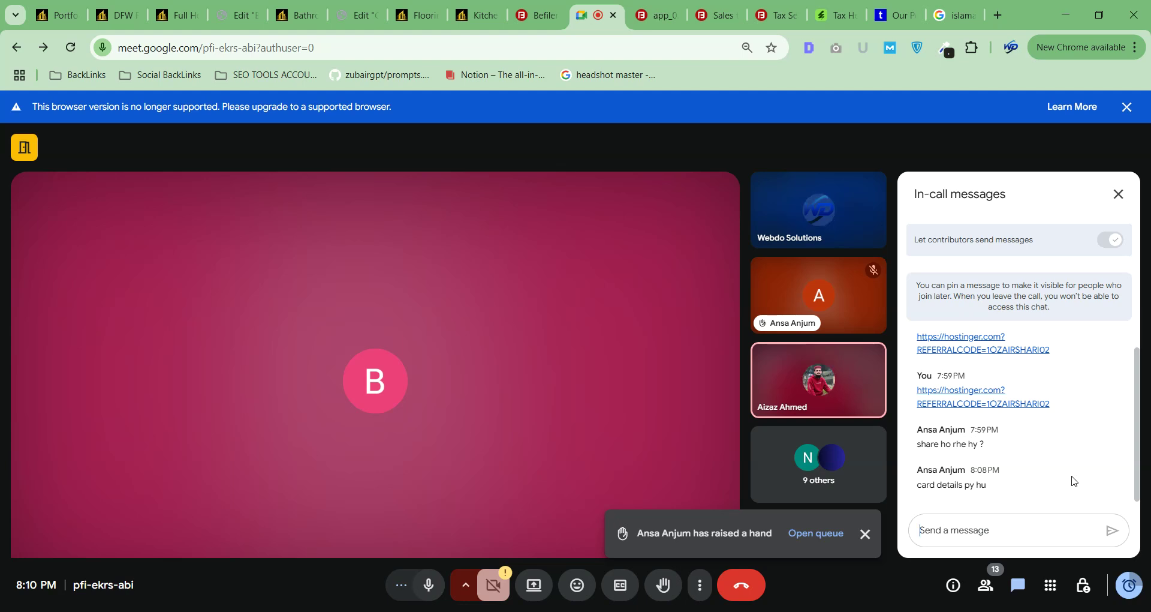
click(854, 457)
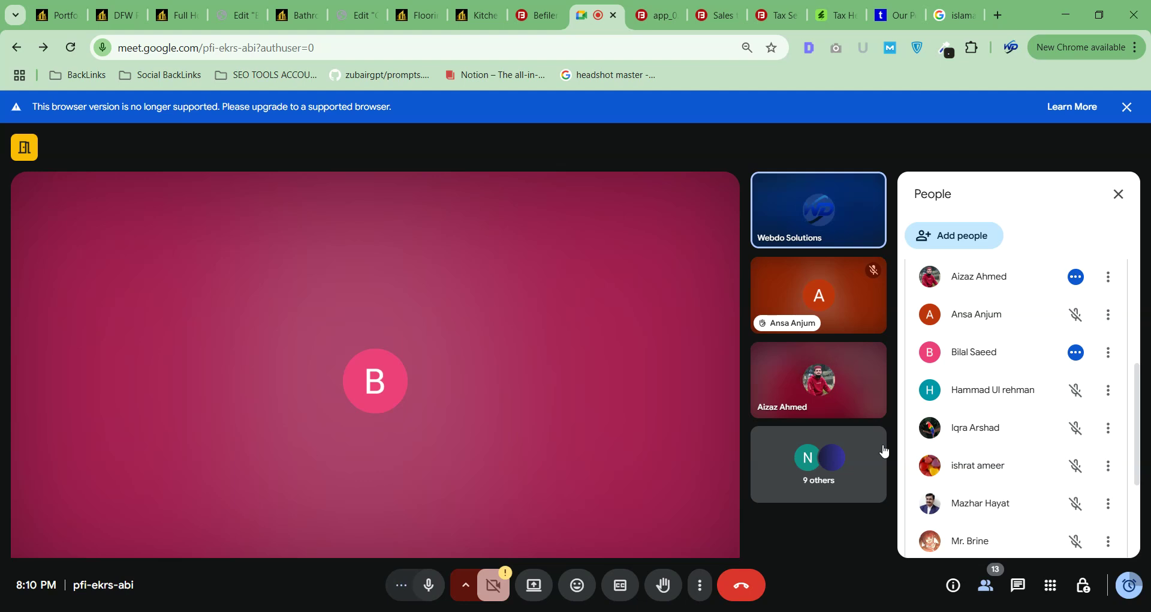
scroll(966, 401, down, 3)
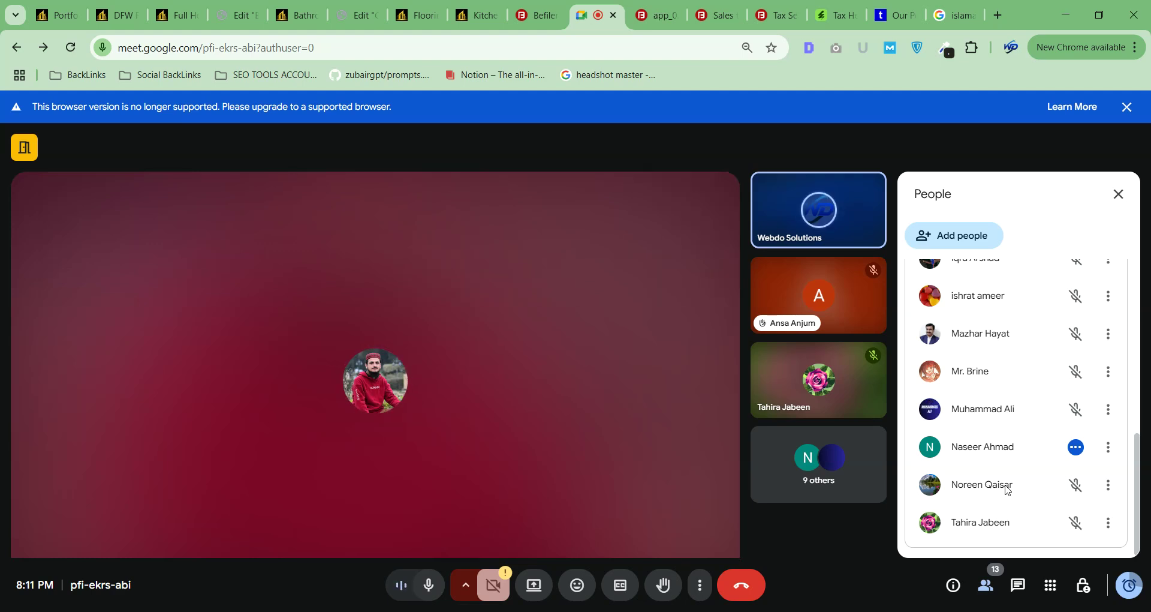
click(1019, 585)
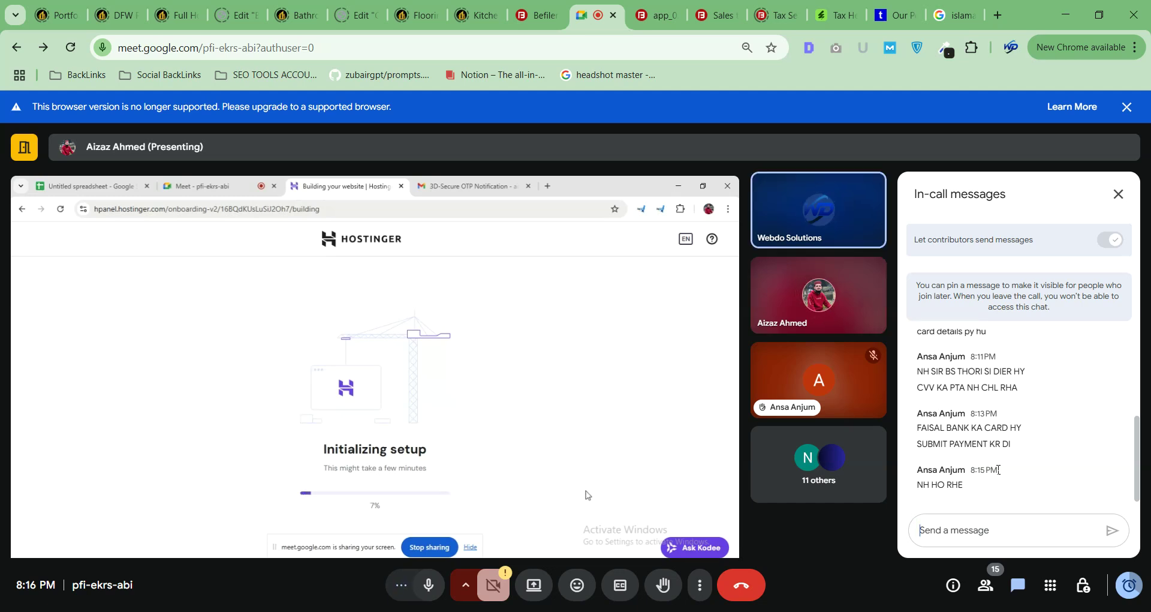
Close the In-call messages panel to enlarge the shared Hostinger setup screen.
click(1117, 194)
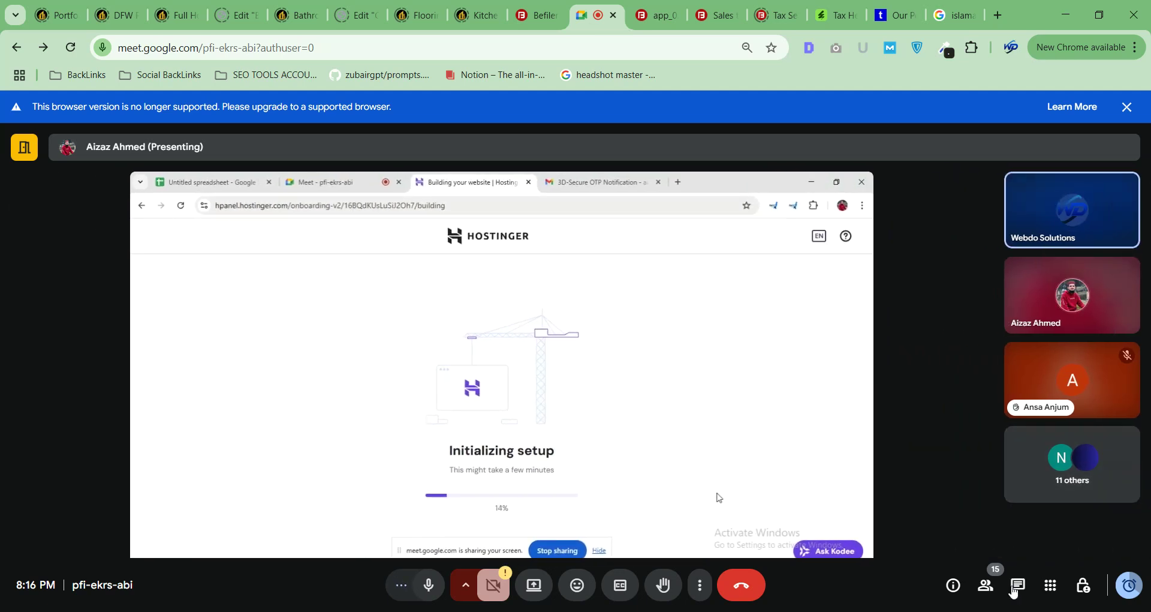
click(990, 587)
scroll(984, 478, down, 2)
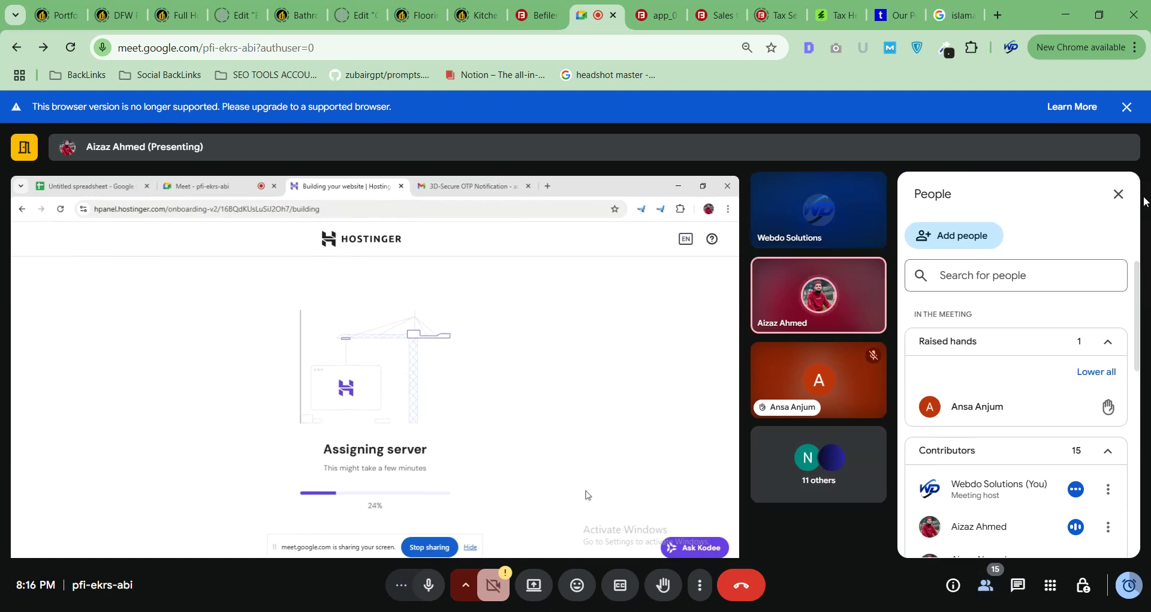
click(1119, 194)
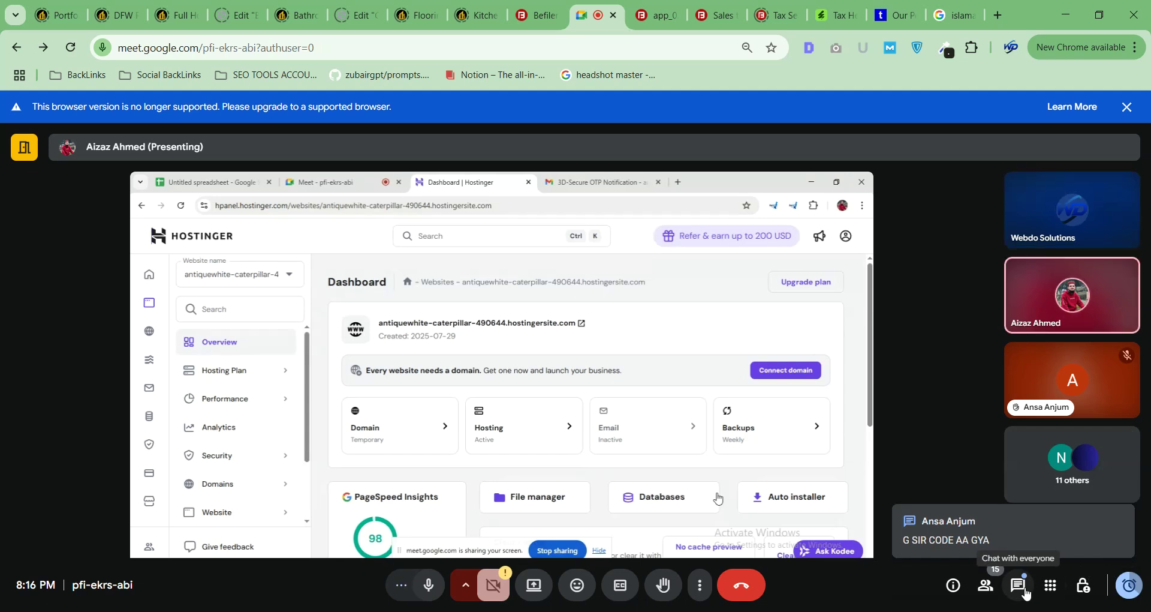
Open the in-call chat to read new messages, close it, then show the participant list.
click(1019, 588)
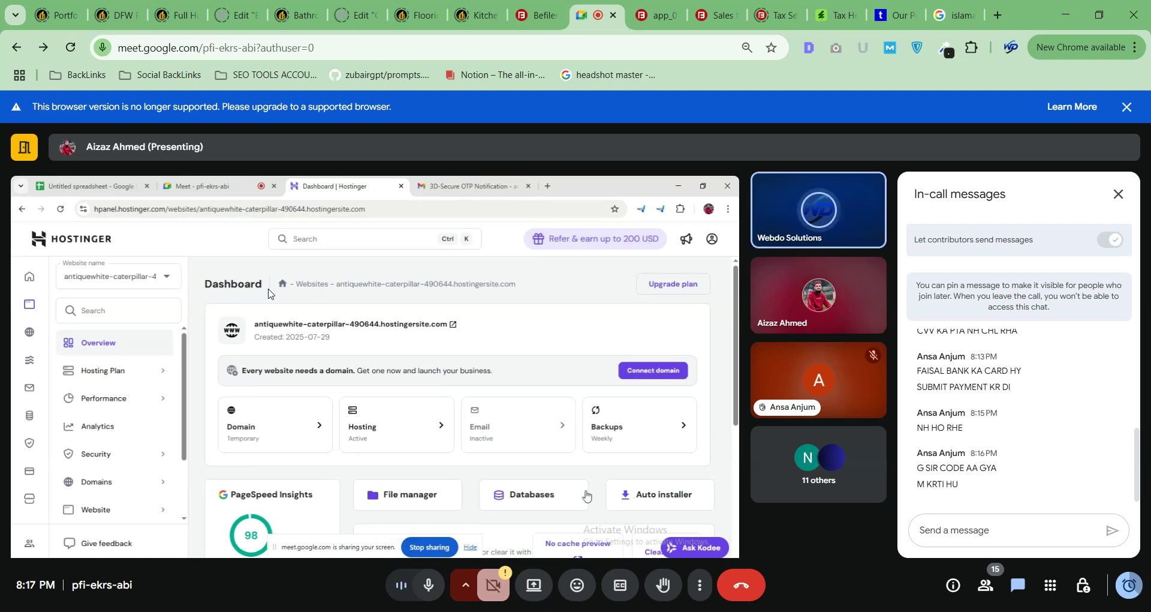
click(1118, 194)
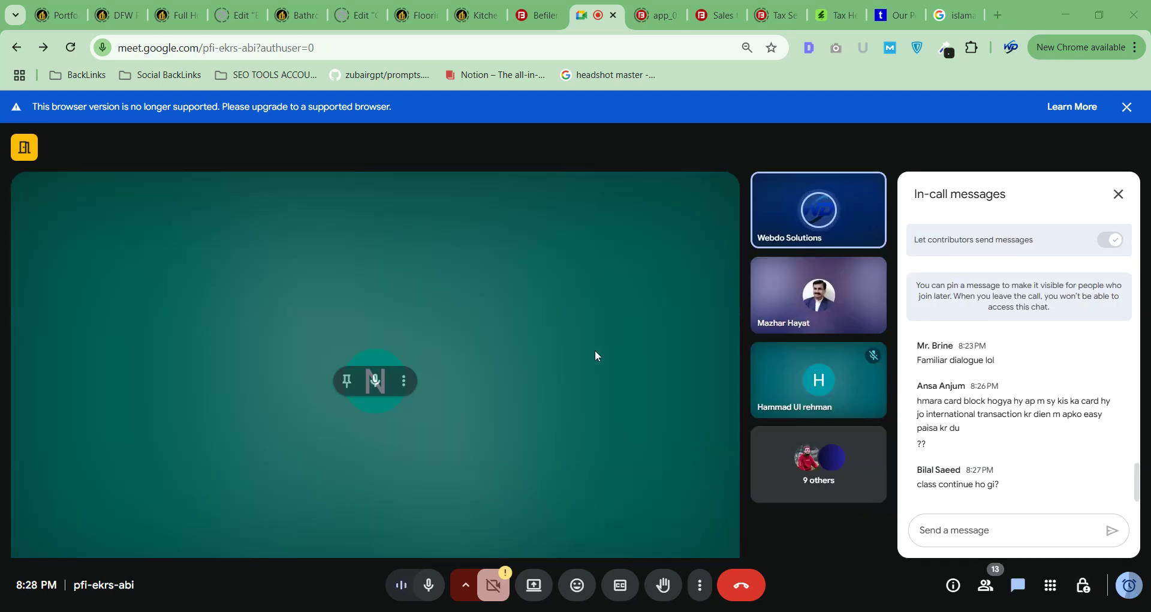
click(986, 585)
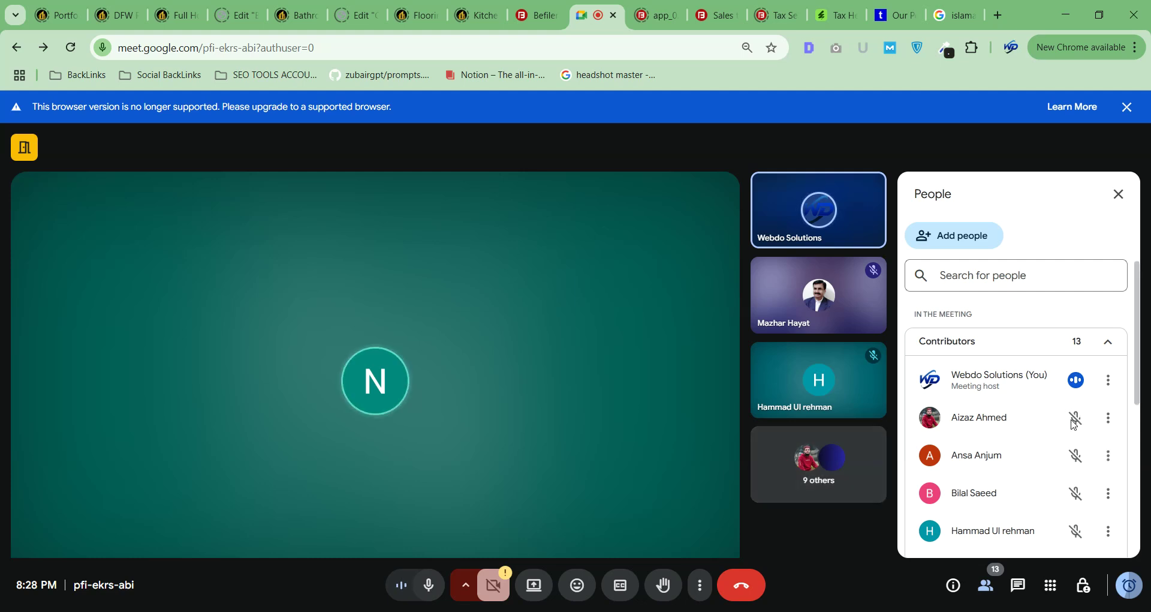
Scroll the 13 contributors, then alternate between chat and People, ending on the chat.
scroll(1074, 422, down, 5)
scroll(1075, 425, up, 5)
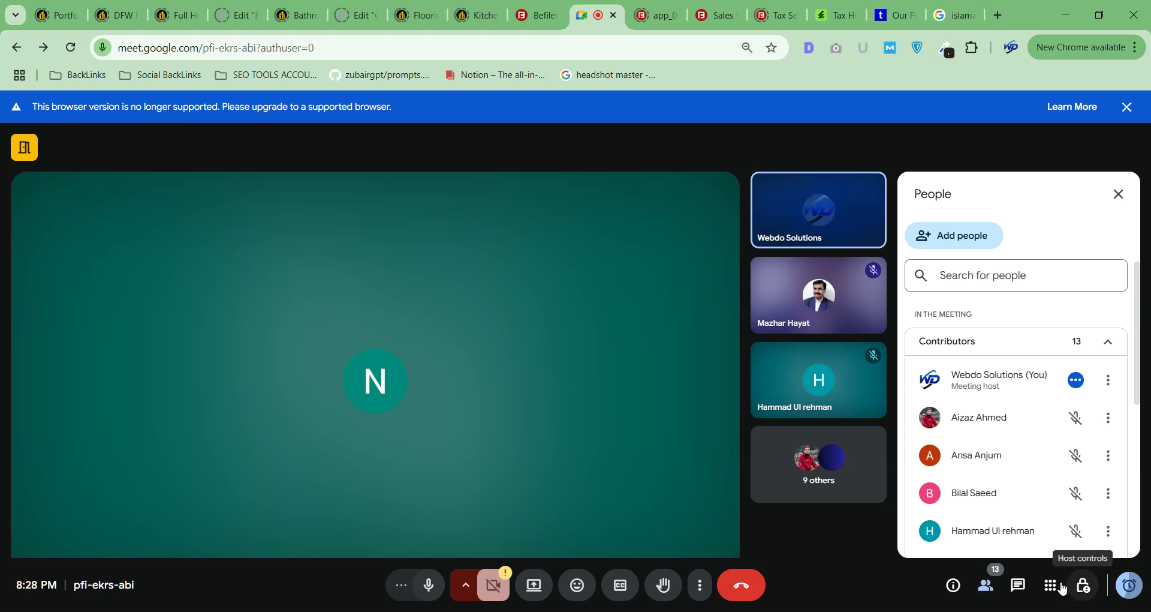
click(1017, 585)
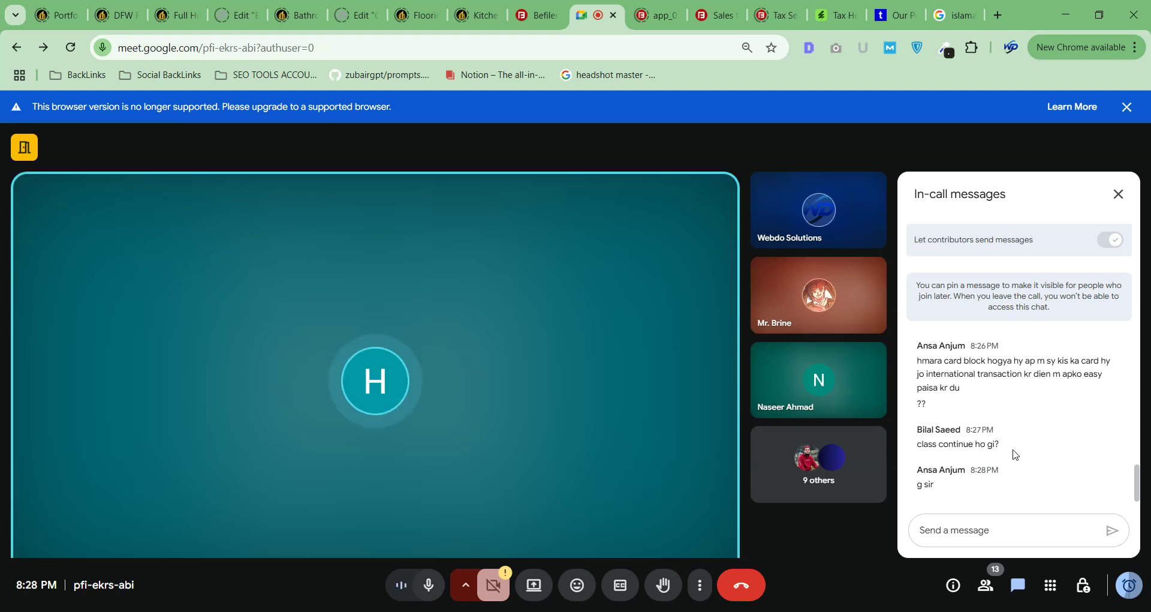
click(807, 488)
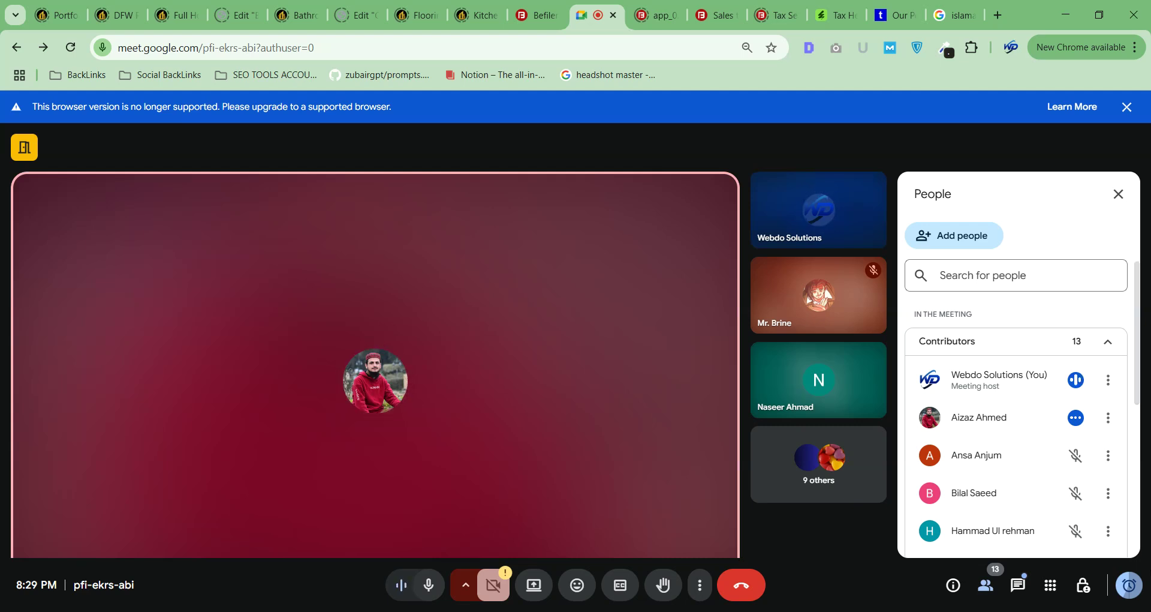
click(1031, 586)
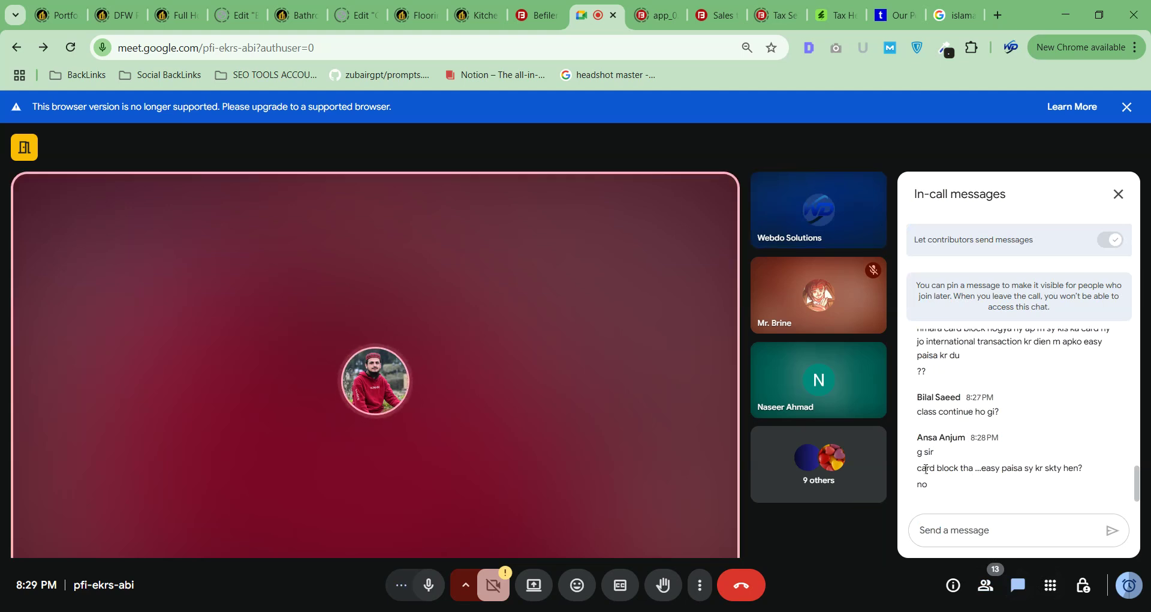
Highlight the 8:28 PM blocked-card message, review the chat history, then close the chat.
mouse_move(1081, 464)
mouse_down()
mouse_move(904, 473)
mouse_move(1097, 473)
mouse_up()
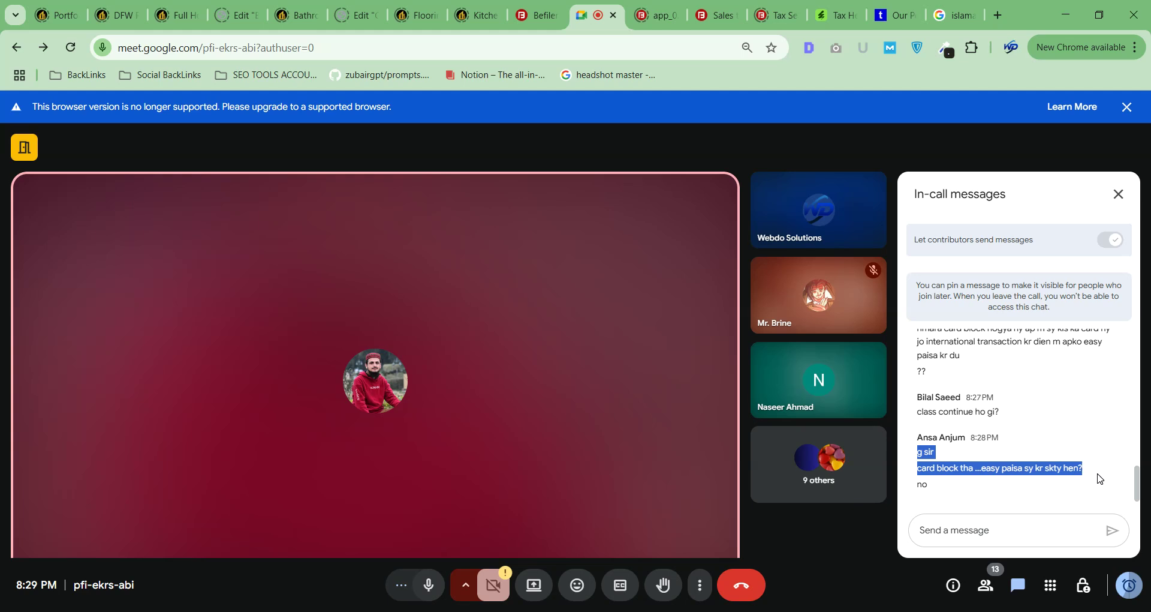
scroll(1010, 461, up, 10)
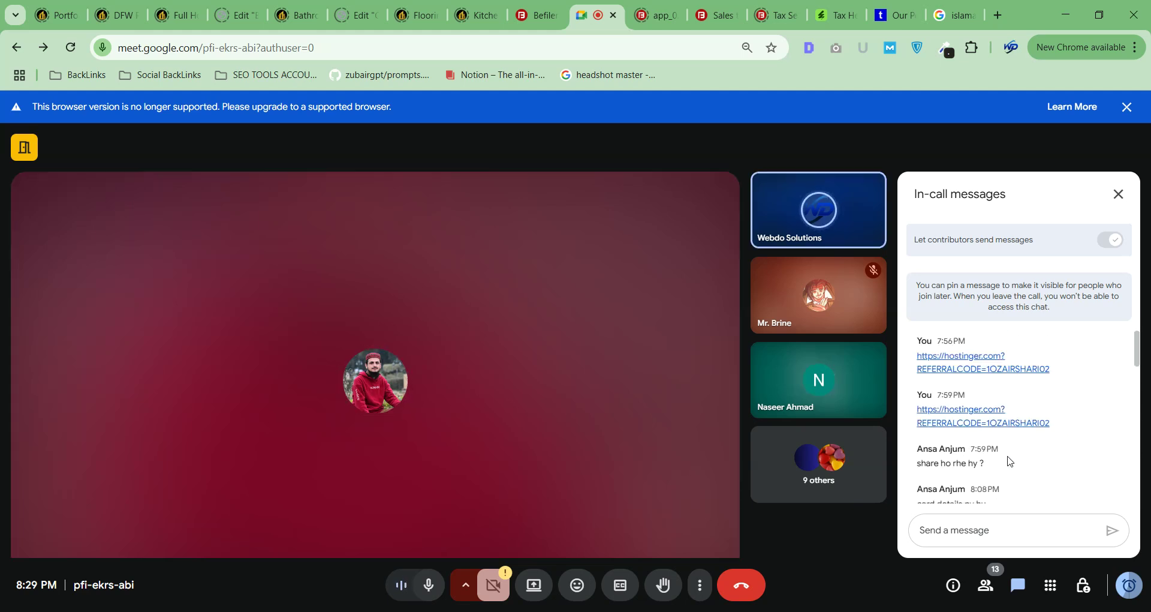
scroll(1009, 460, down, 10)
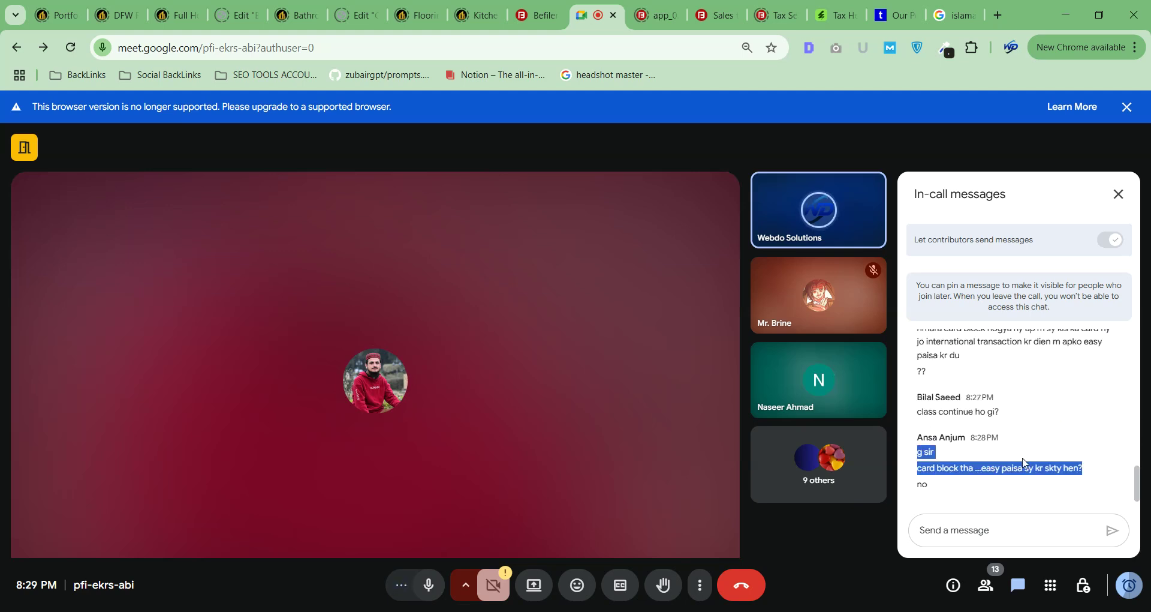
scroll(986, 434, up, 5)
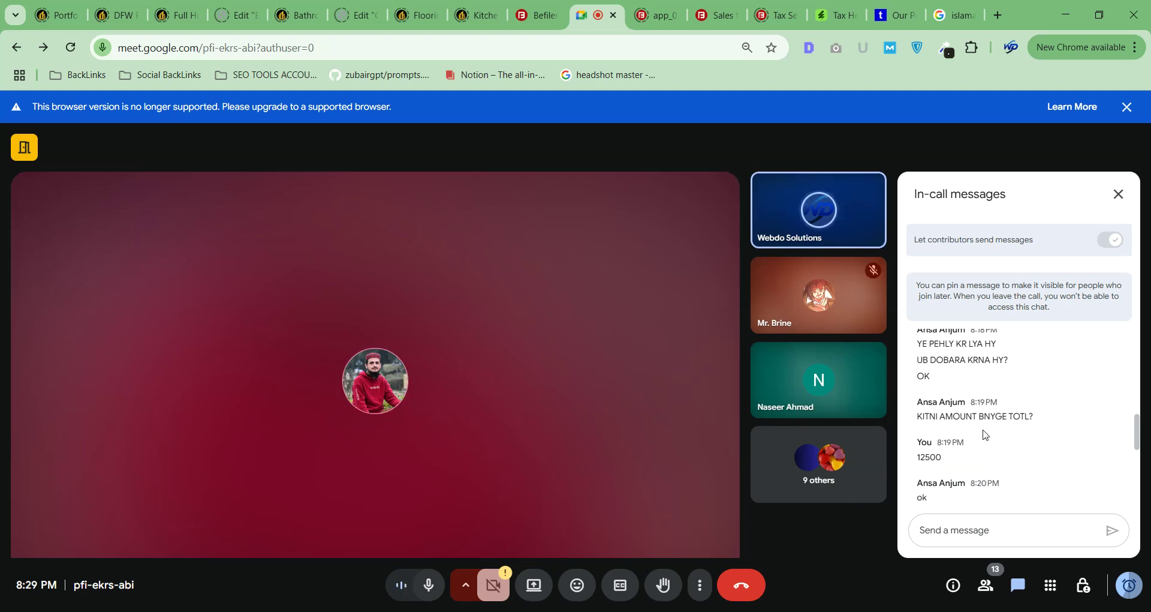
scroll(984, 434, down, 5)
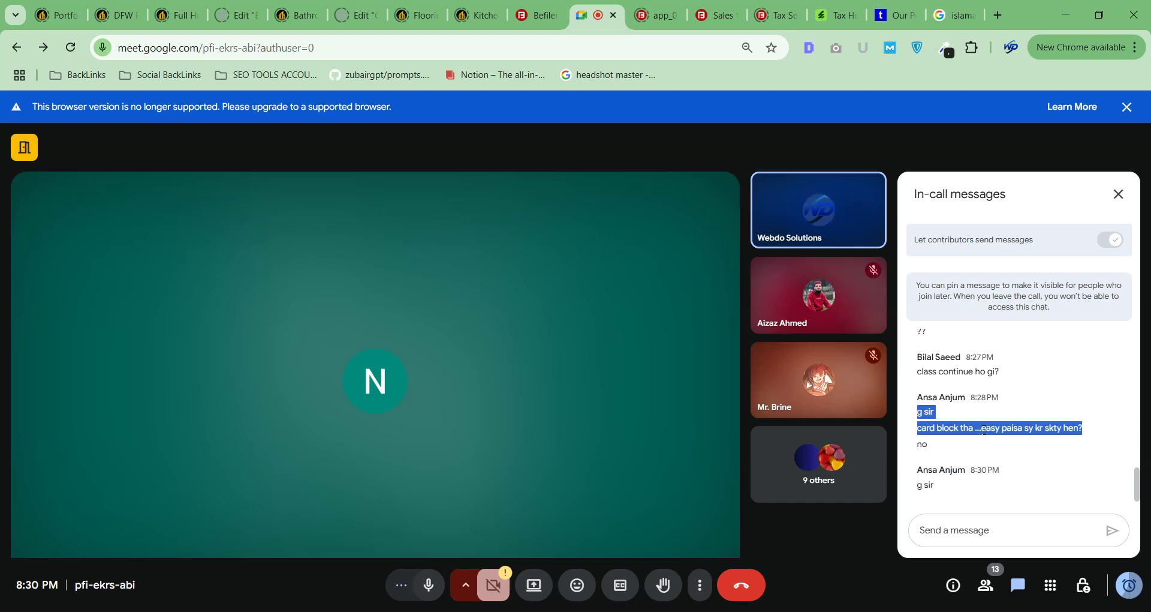
key(super+d)
key(super+d)
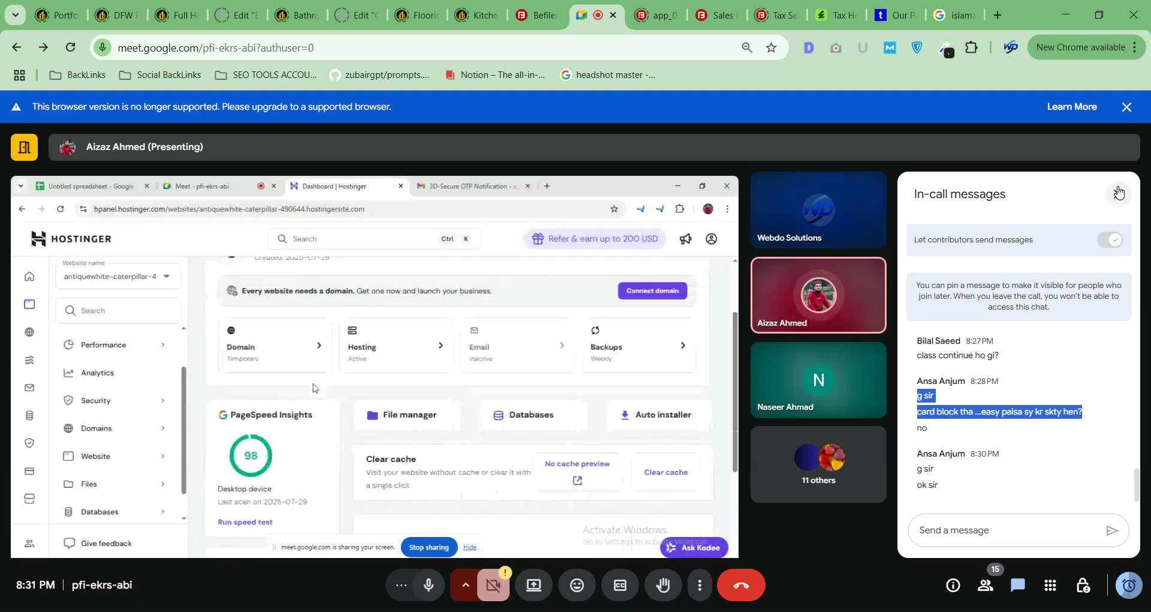
click(1119, 194)
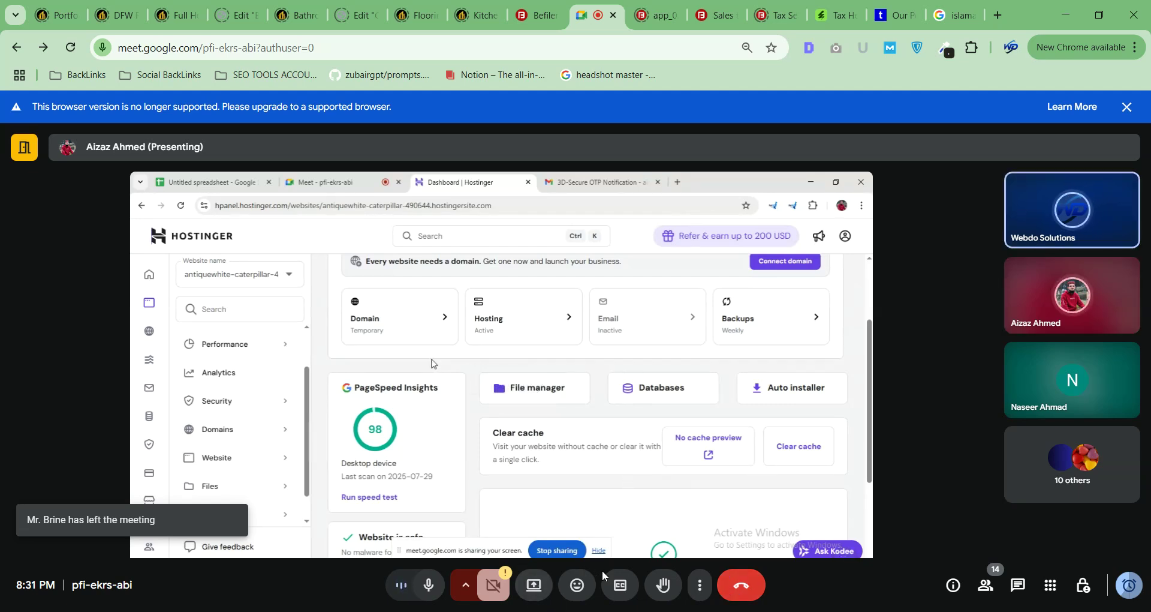
Start presenting, take over as main presenter, and choose the entire screen to share.
click(533, 585)
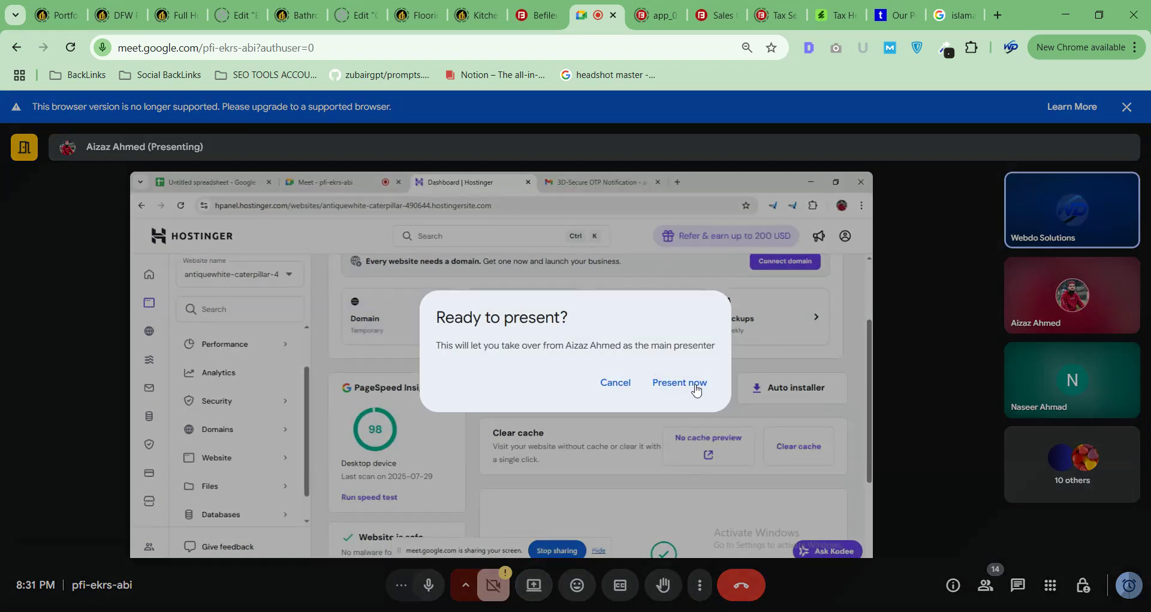
click(685, 382)
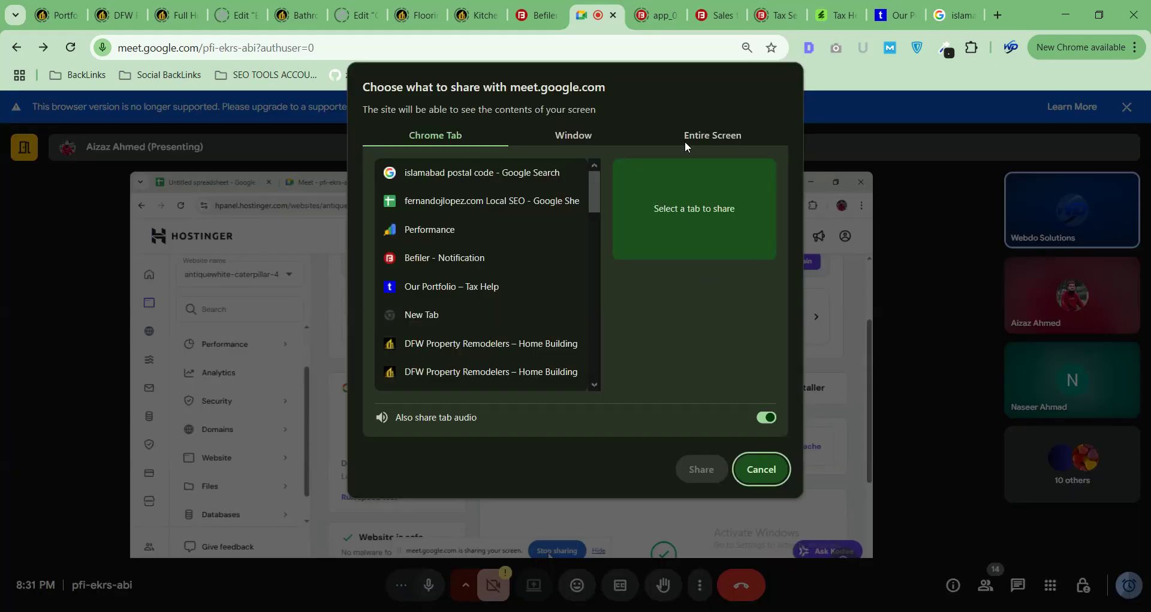
click(685, 139)
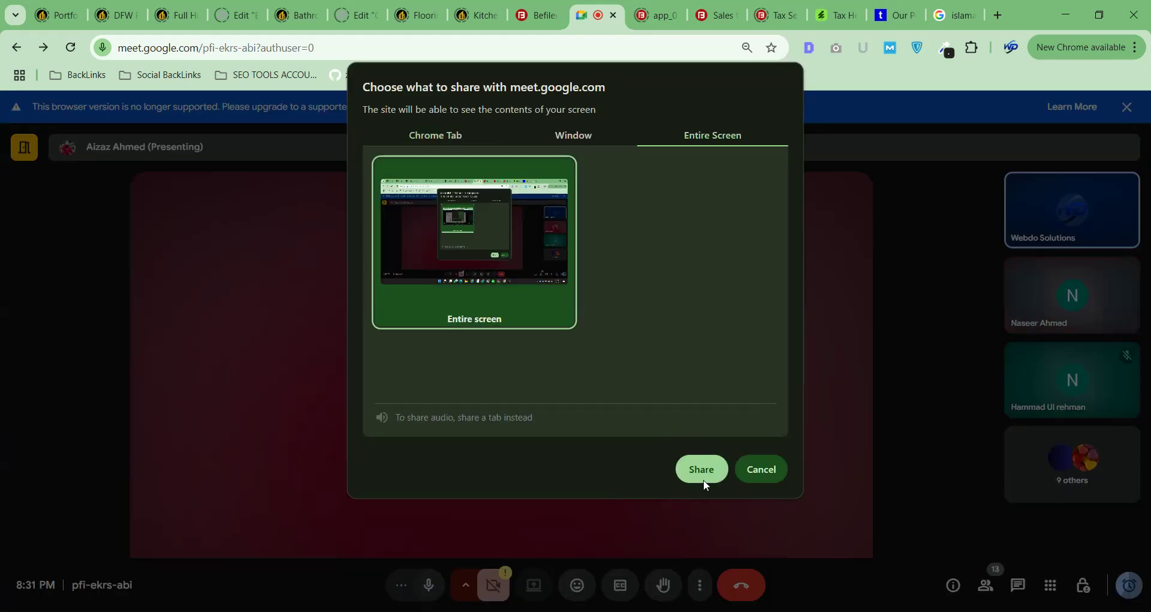
Share the entire screen, showing it anyway despite the mirror warning, and hide the sharing bar.
click(705, 481)
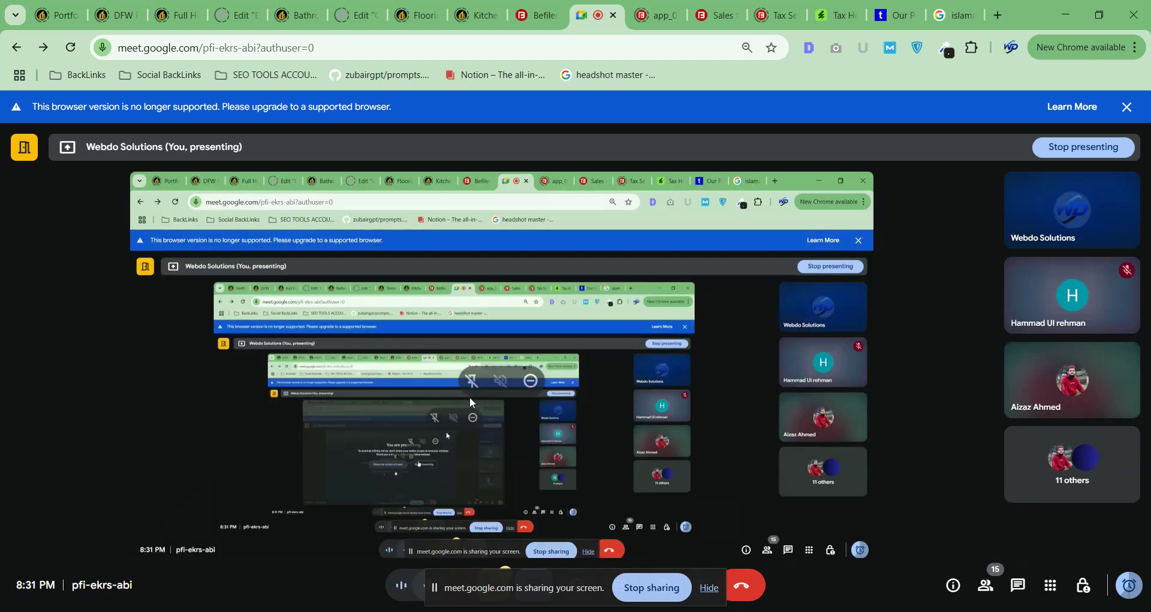
click(469, 402)
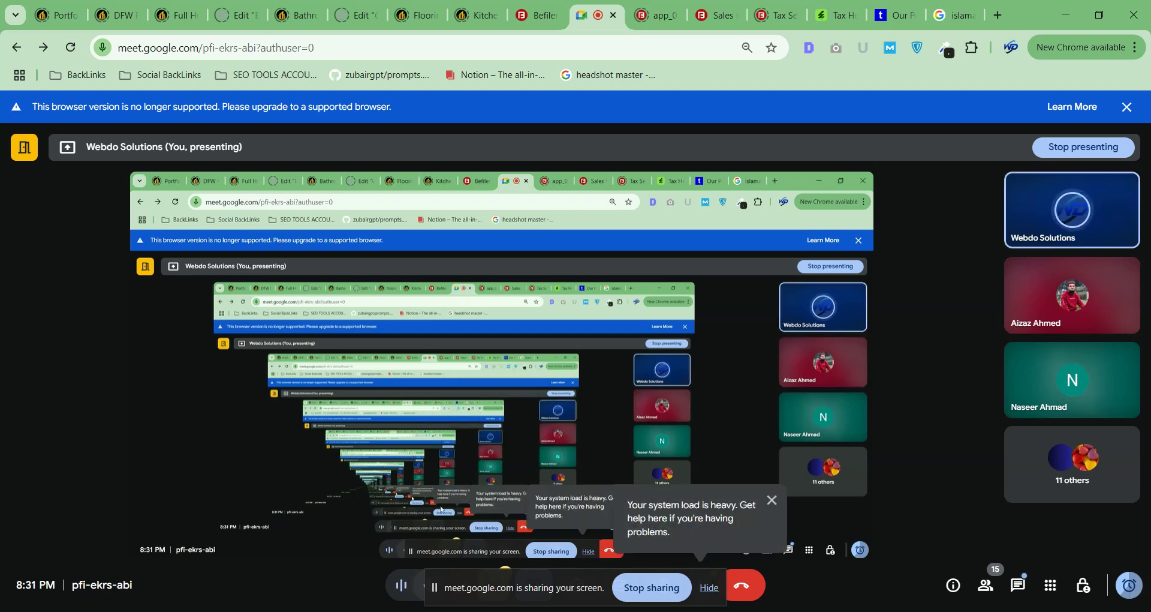
click(708, 592)
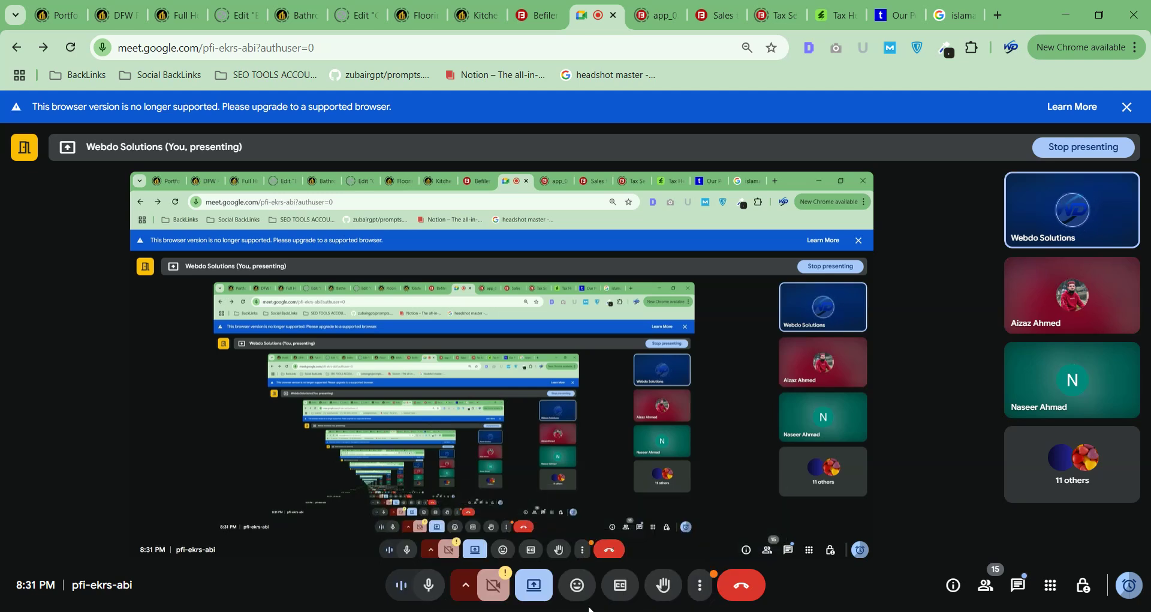
mouse_move(559, 611)
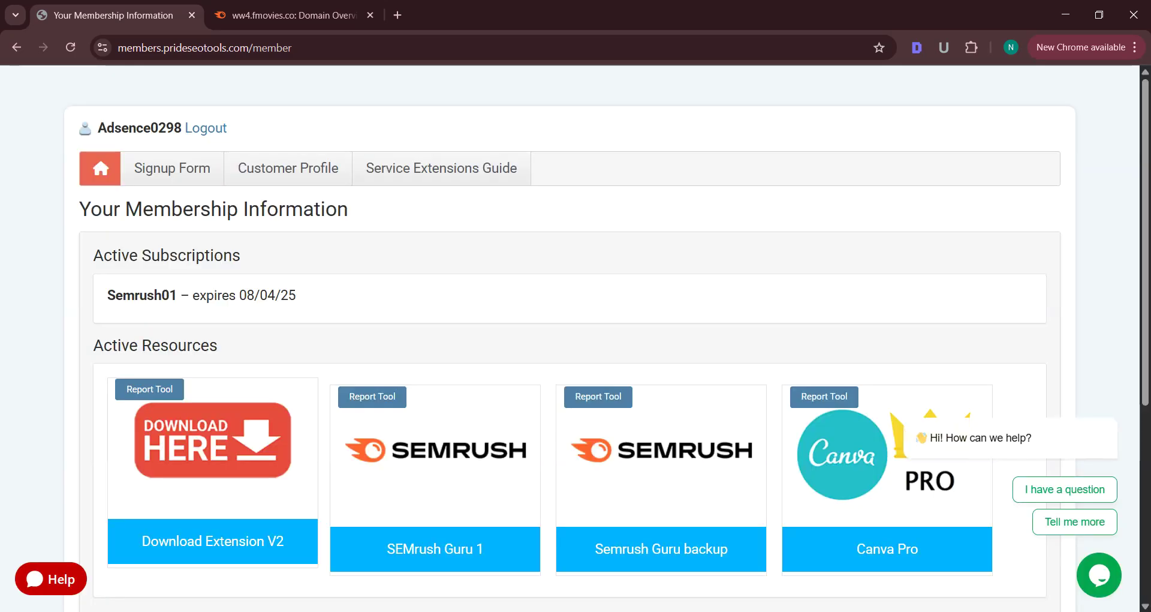
Cycle through the Chrome windows from the taskbar and open the themediamaniacs.com Semrush window.
click(619, 610)
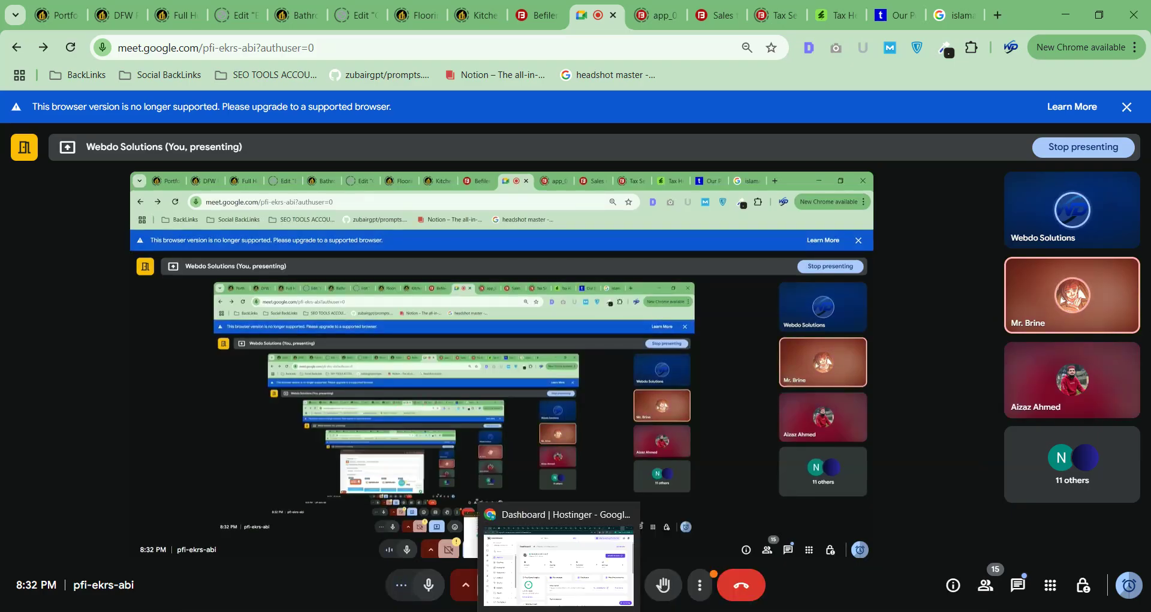
click(592, 611)
click(592, 611)
click(619, 610)
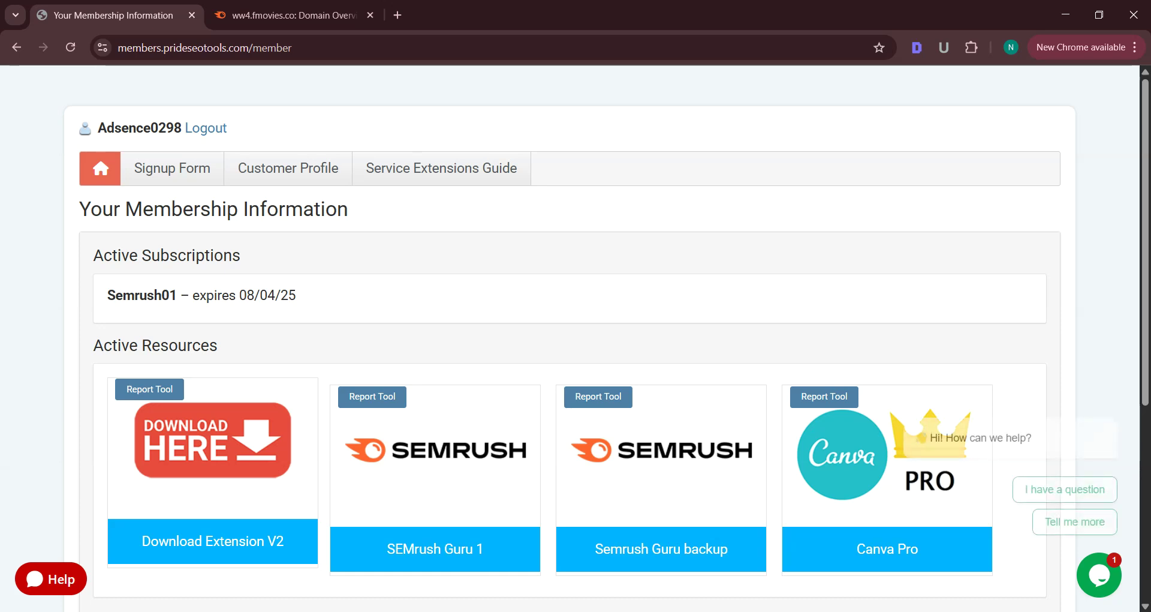
click(618, 610)
mouse_move(620, 610)
click(635, 584)
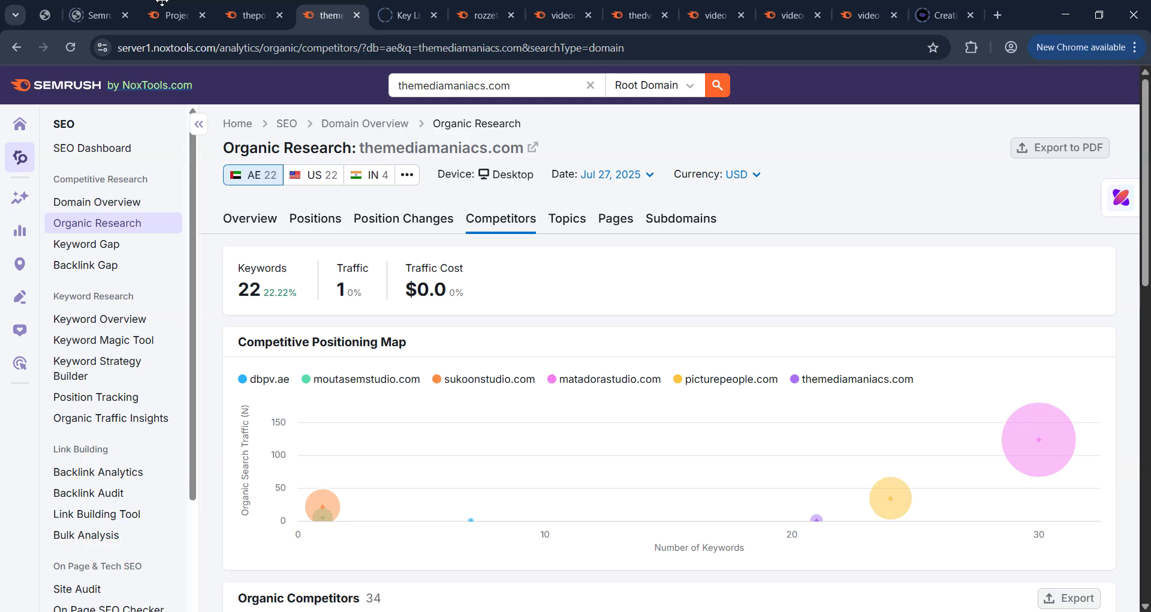
Close the Semrush projects, themediamaniacs.com report and verification page tabs.
click(118, 18)
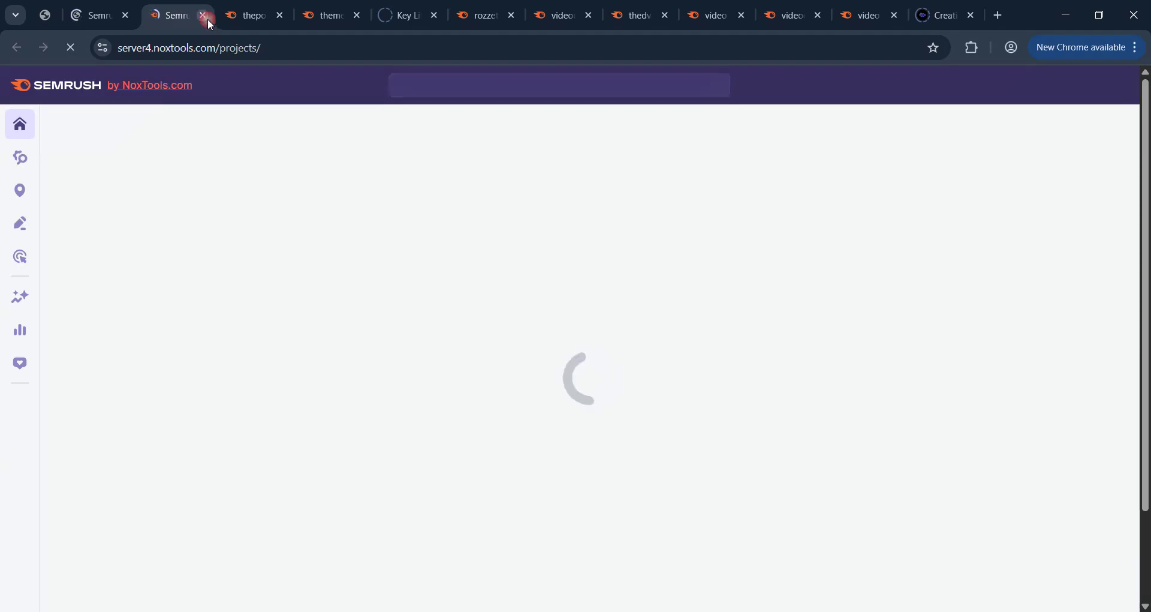
click(208, 20)
click(207, 19)
click(203, 15)
click(204, 15)
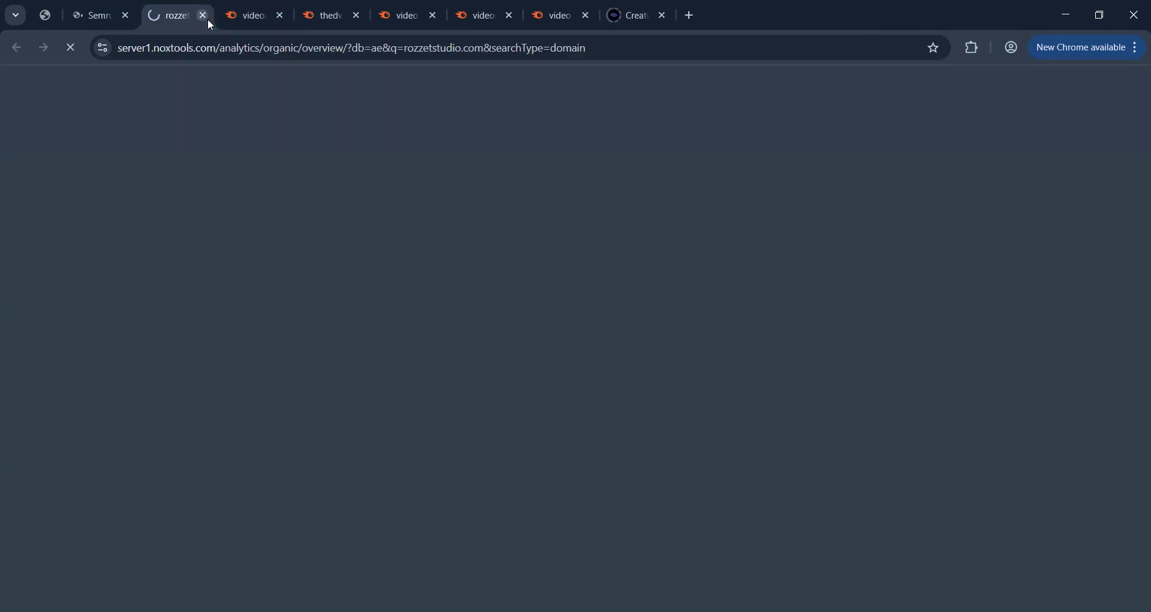
click(204, 16)
Close the remaining thedvigroup.com, video and Creatify tabs, then launch the first Semrush access session.
click(204, 16)
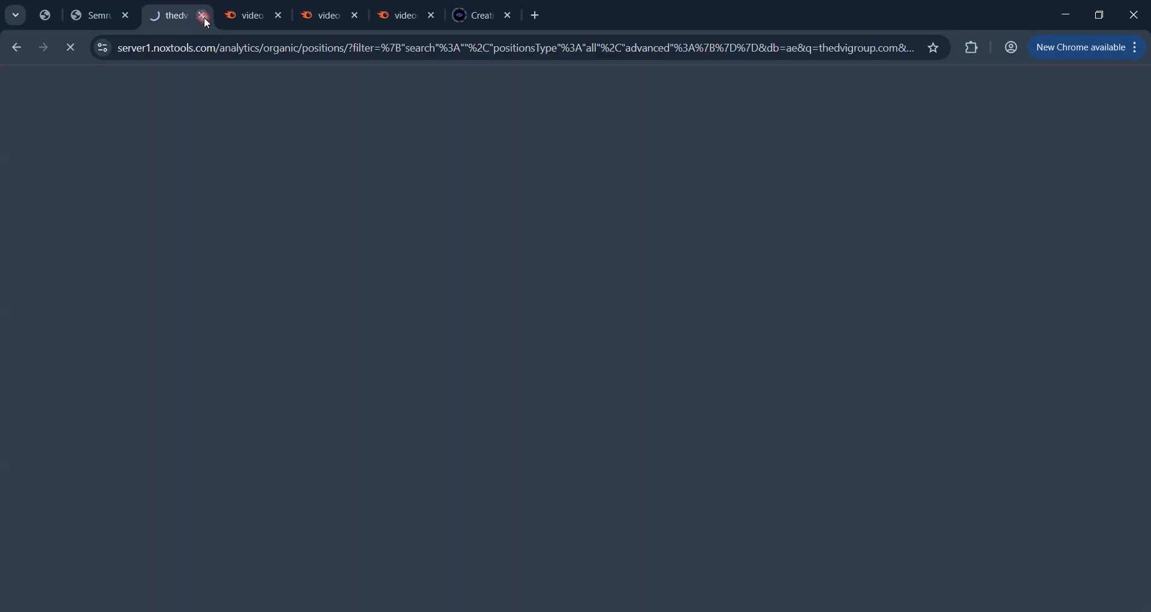
click(204, 17)
click(203, 17)
click(203, 17)
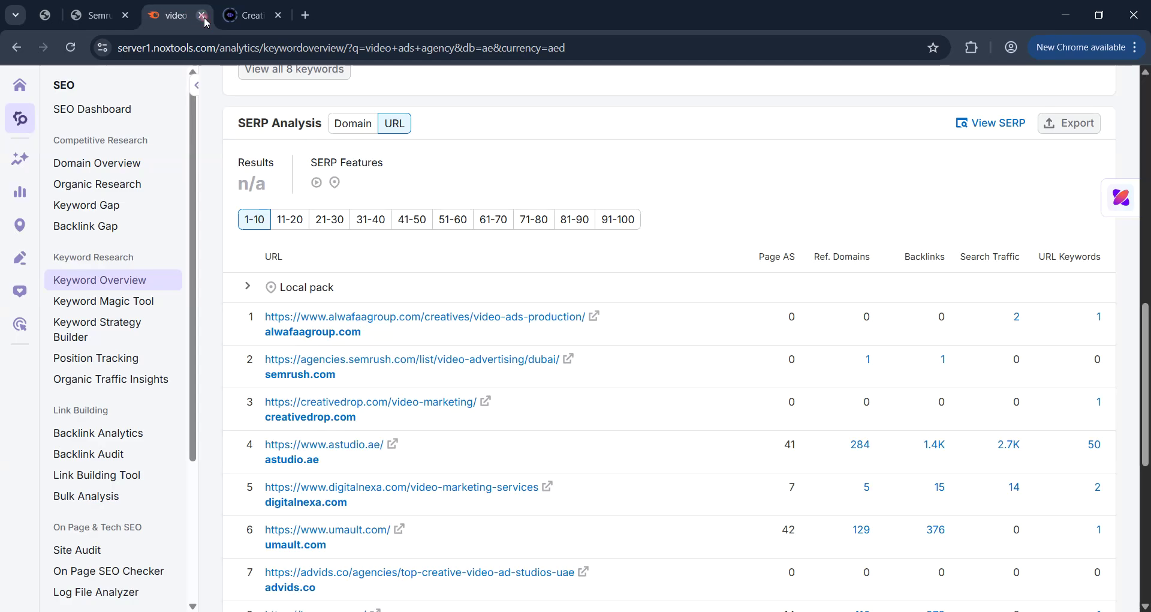
click(204, 17)
click(202, 16)
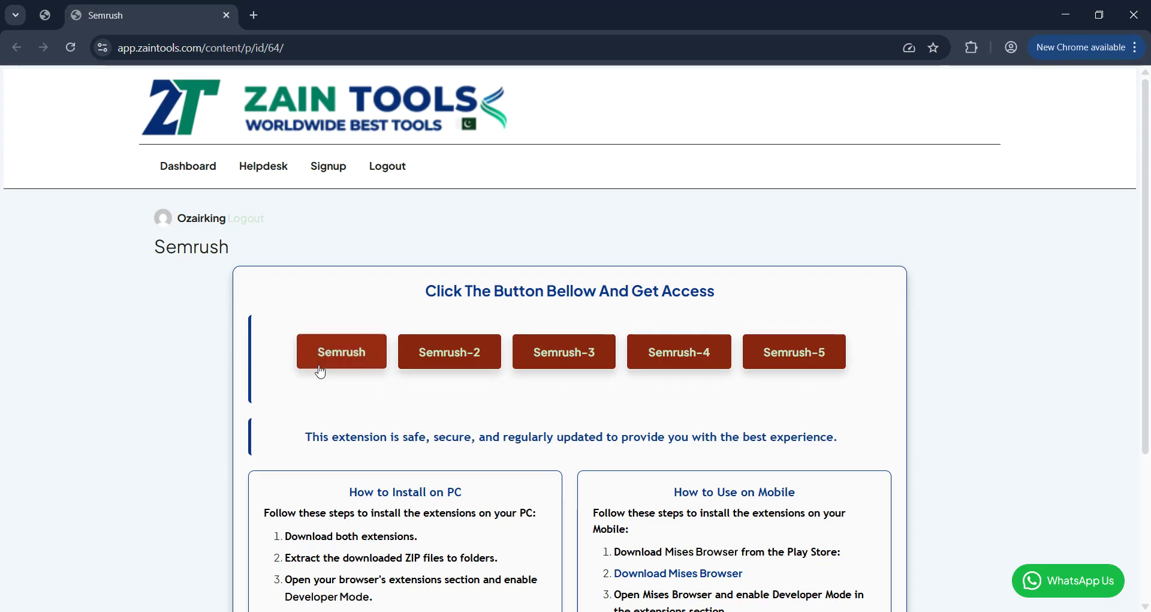
click(333, 351)
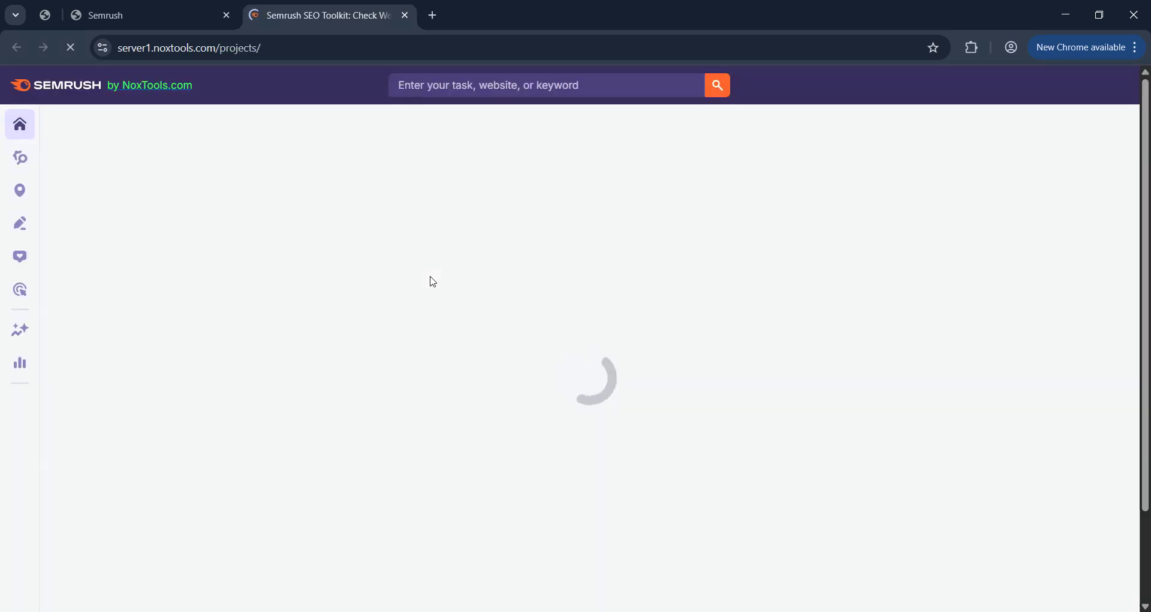
Open Semrush's Keyword Overview tool from the SEO sidebar menu.
mouse_move(18, 205)
mouse_move(21, 159)
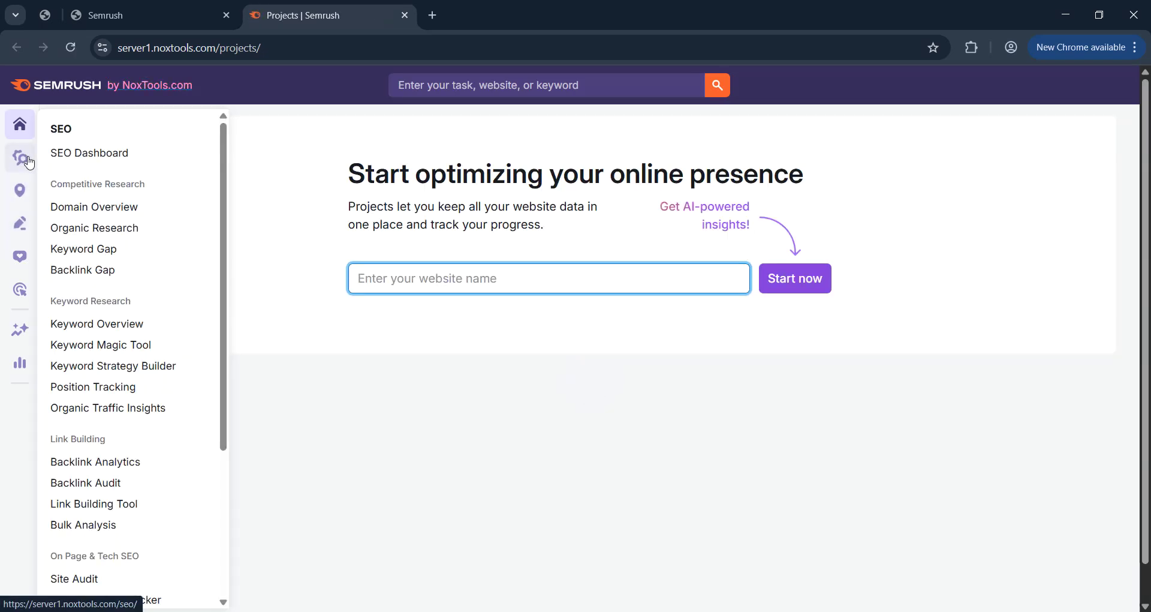
click(90, 327)
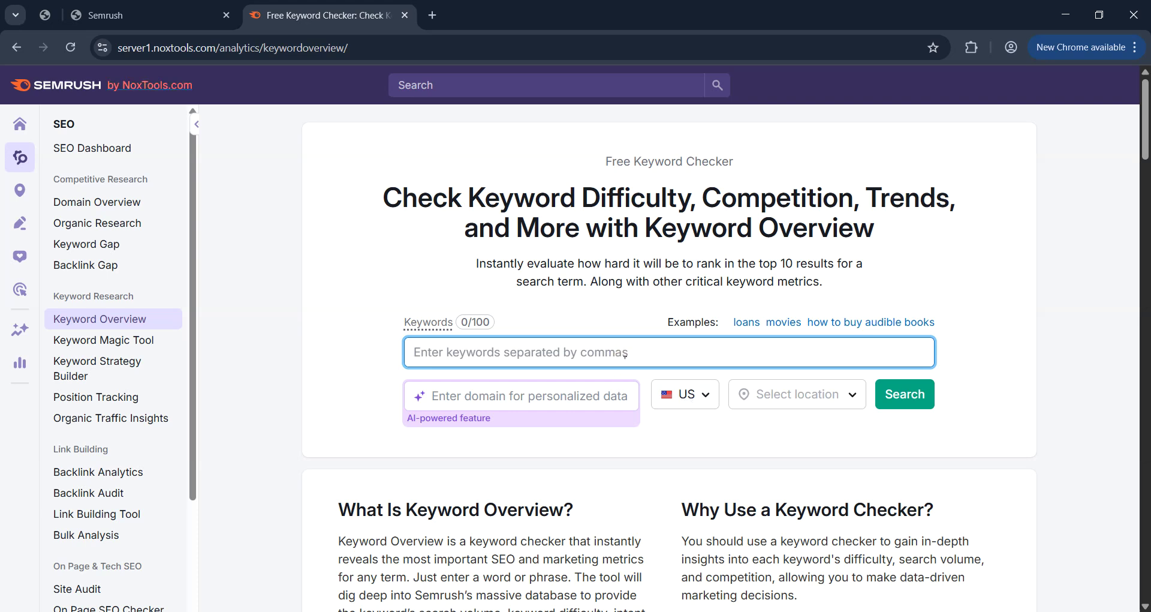
Check the correct spelling of 'recipe' in a new browser tab.
text(recipie)
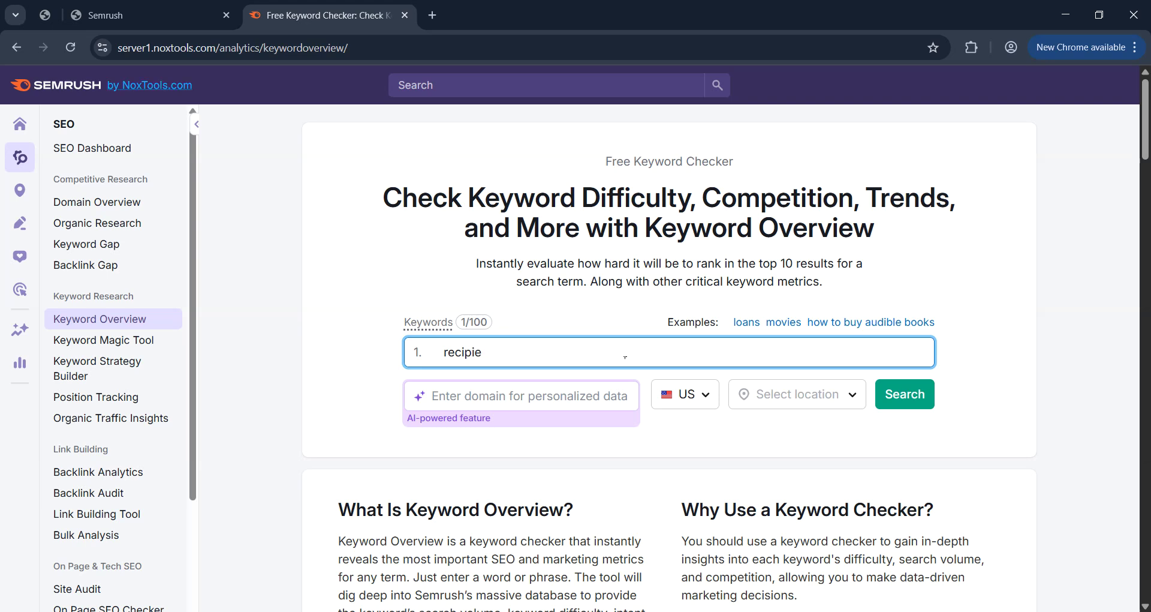
click(437, 14)
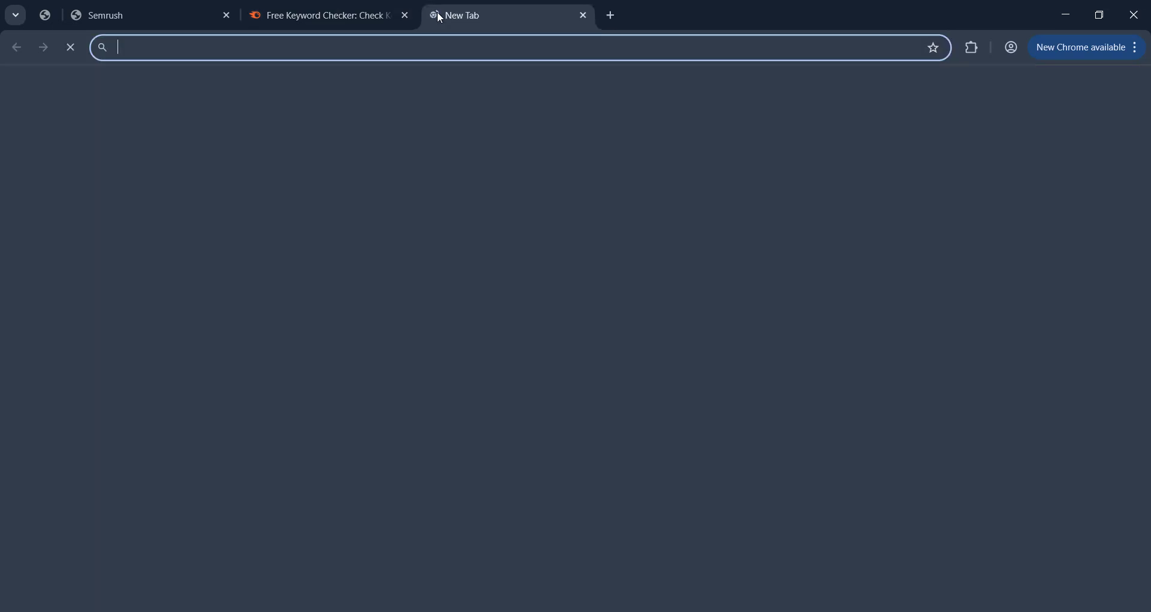
text(rece)
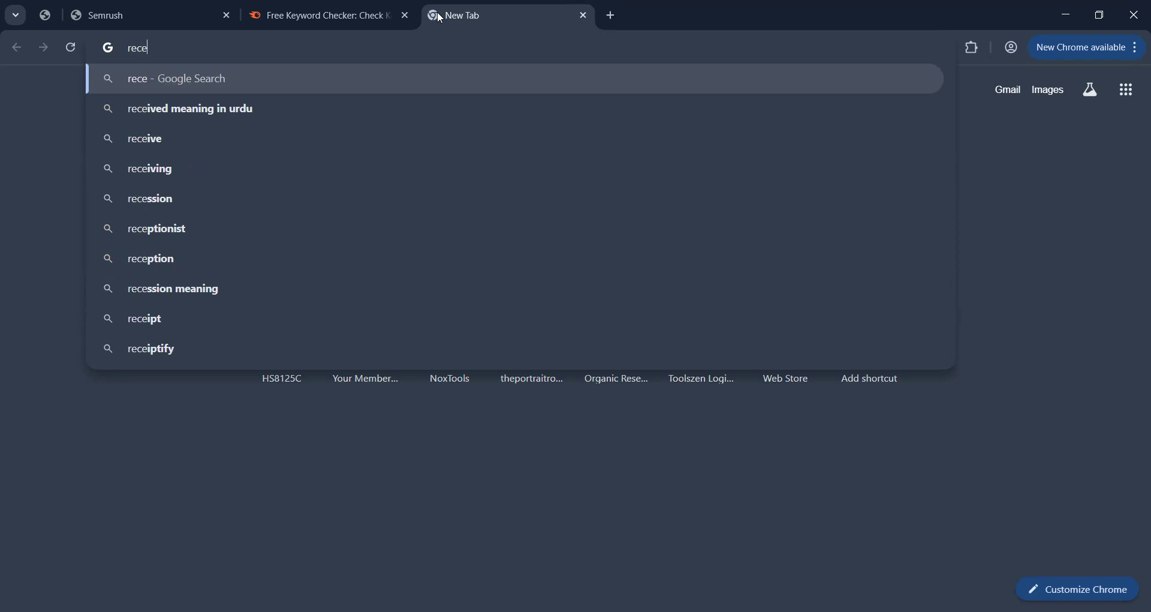
text(ipe)
key(Down)
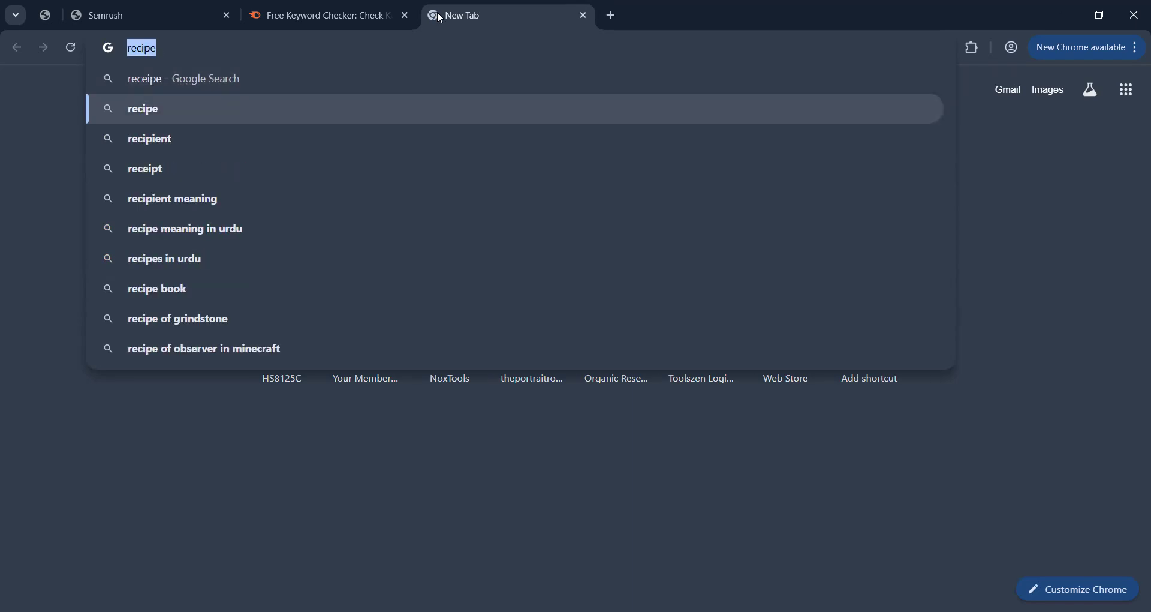
key(BackSpace)
Replace the misspelled keyword with 'recipe' and search it in Keyword Overview.
click(324, 15)
key(ctrl+a)
text(recipe)
key(Return)
click(893, 414)
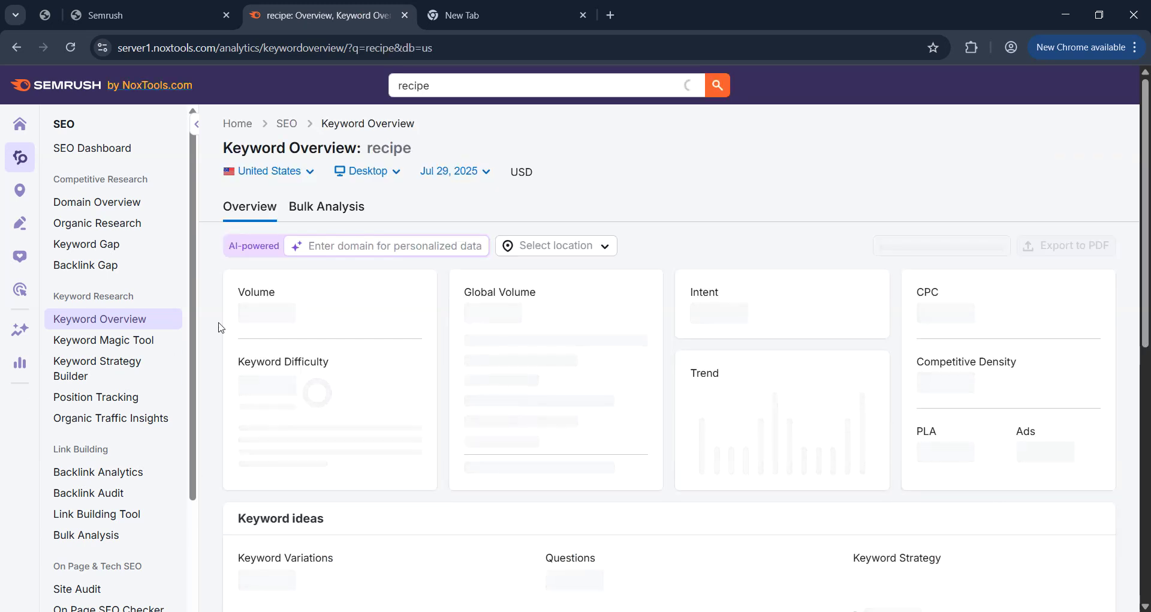
Return to the recipe overview tab and reload it from server2.
click(129, 12)
click(455, 358)
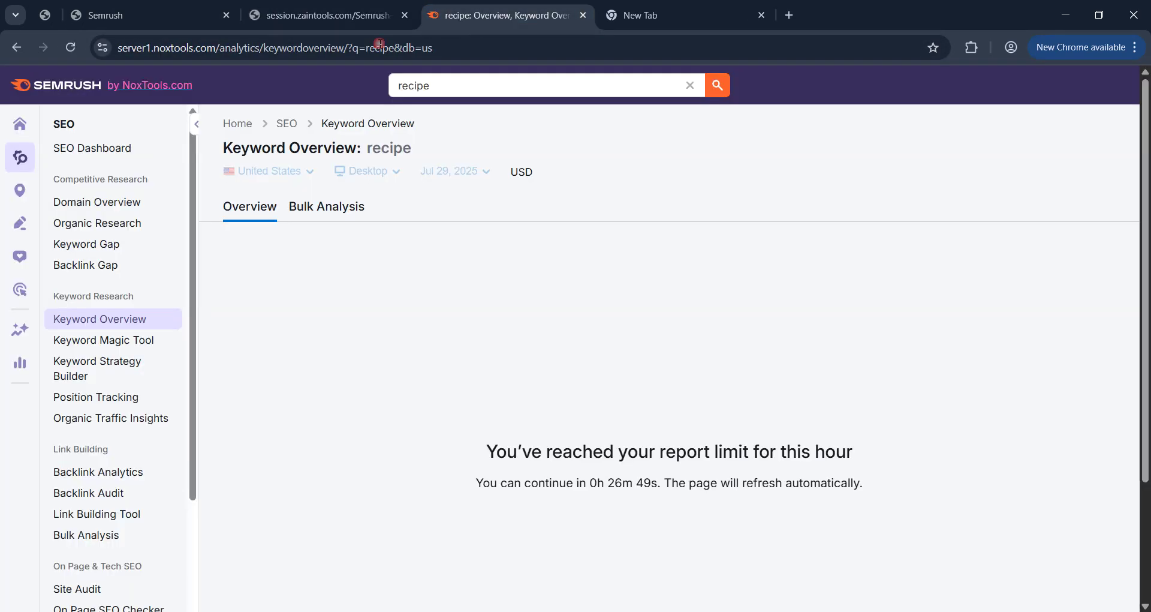
click(230, 58)
click(349, 16)
click(226, 50)
click(228, 53)
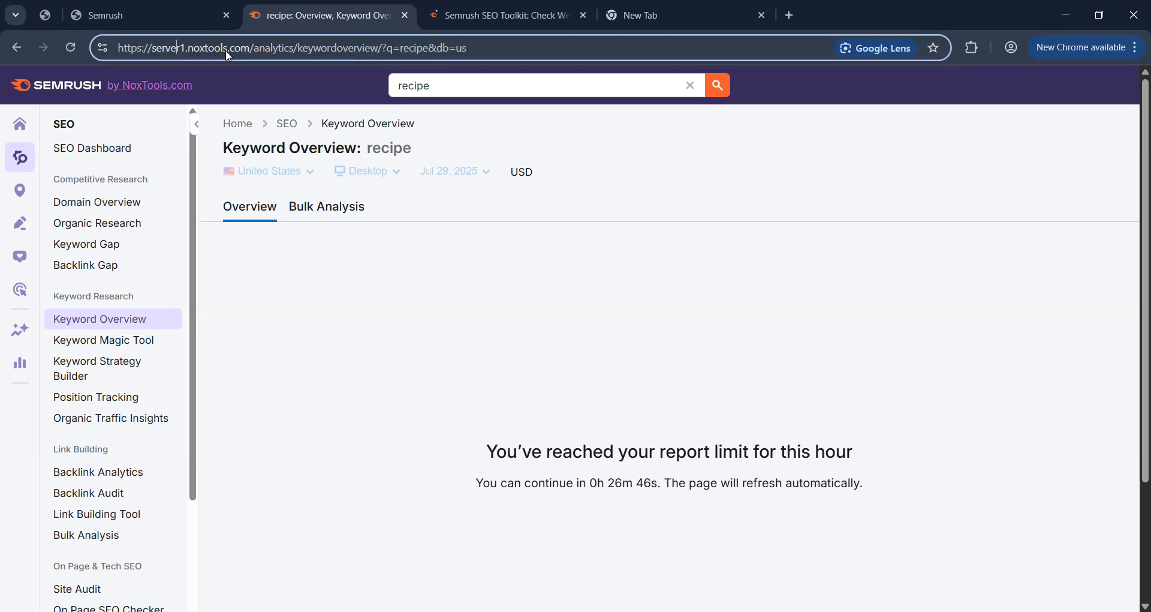
key(BackSpace)
text(2)
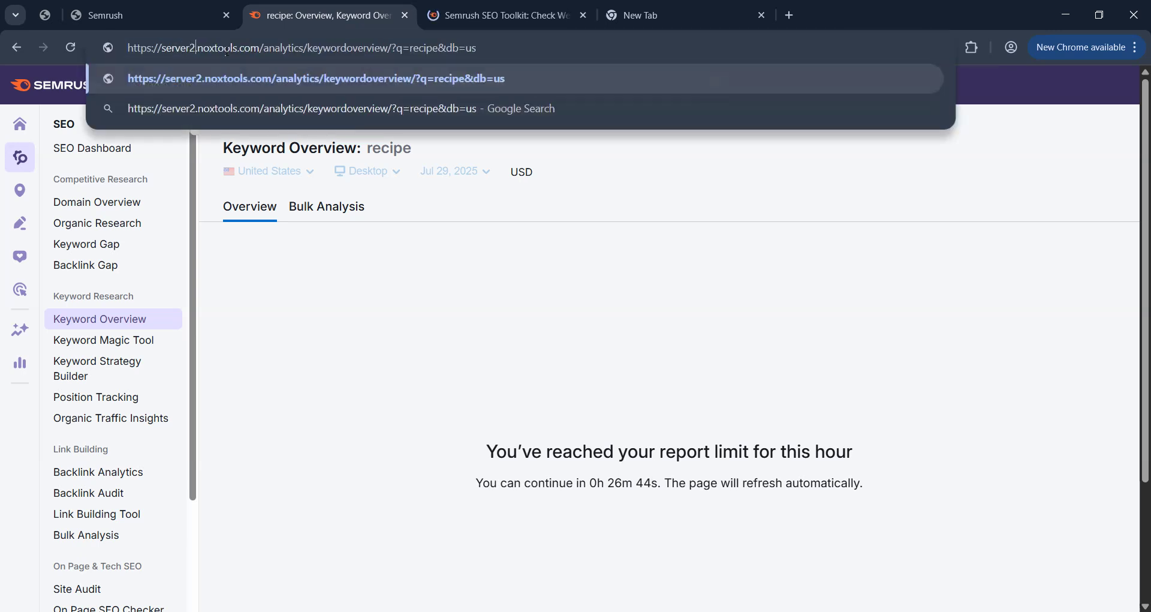
key(Return)
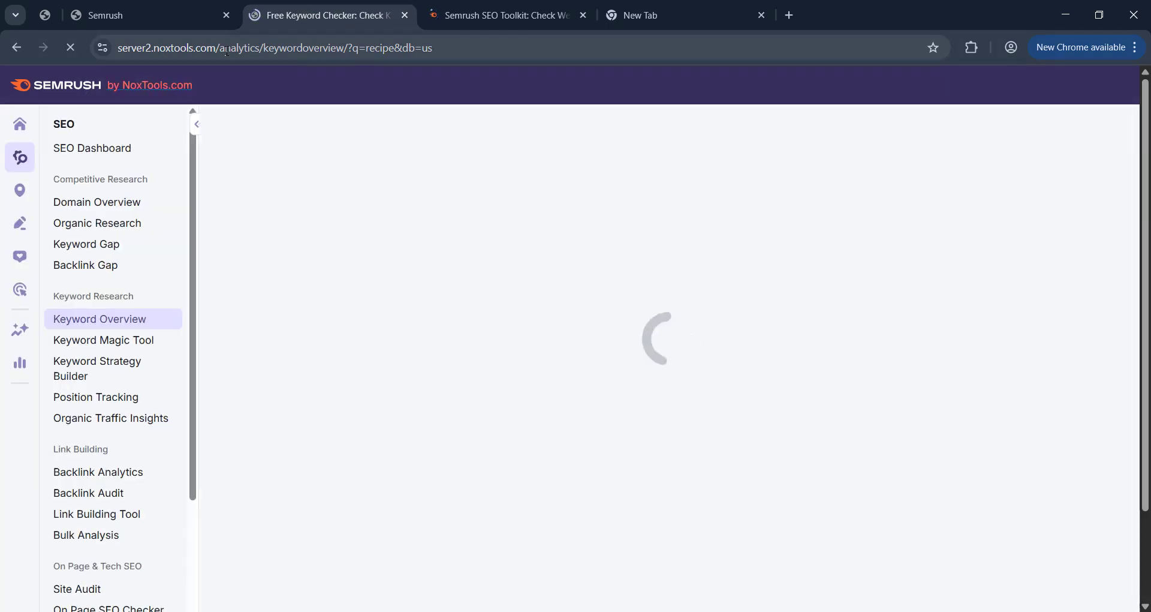
Change the address to server3 and reload the recipe Keyword Overview.
double_click(173, 52)
click(186, 48)
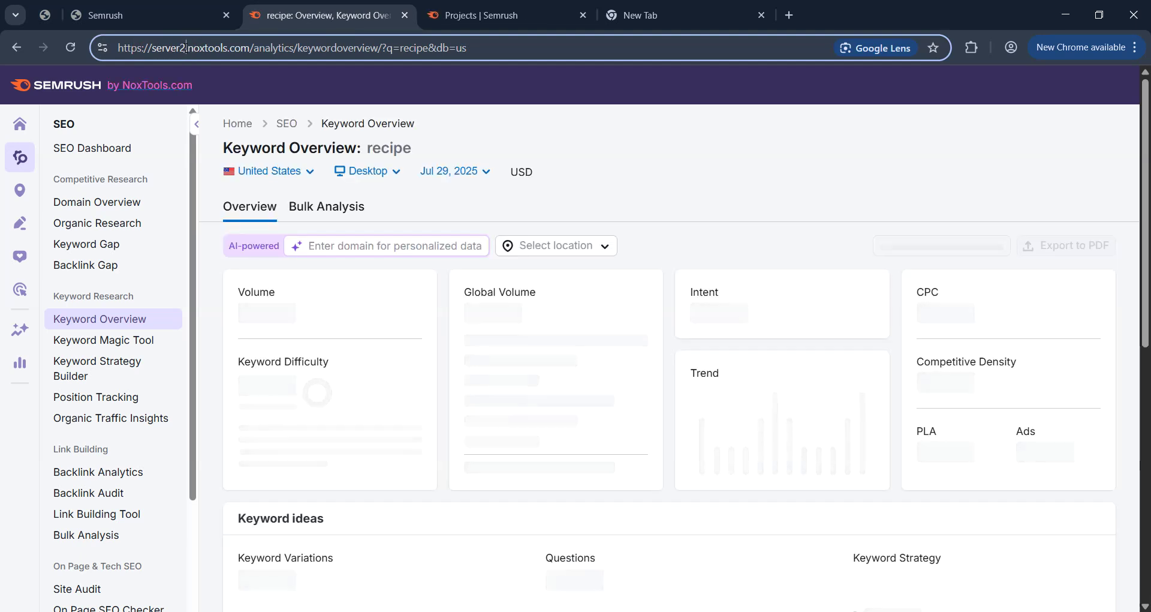
text(3)
key(Return)
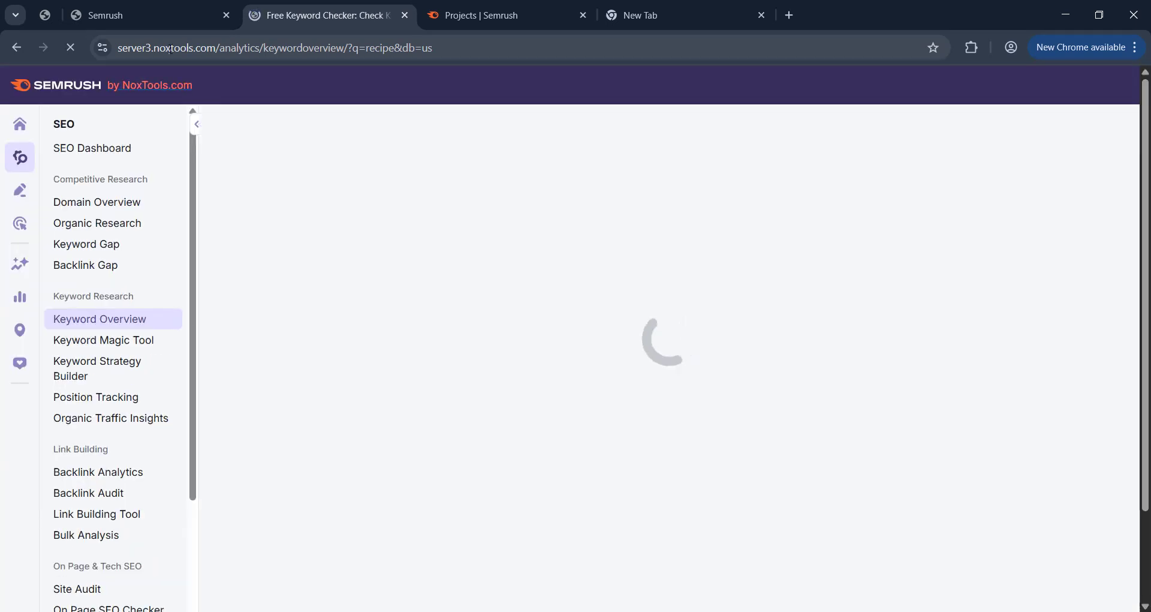
double_click(180, 48)
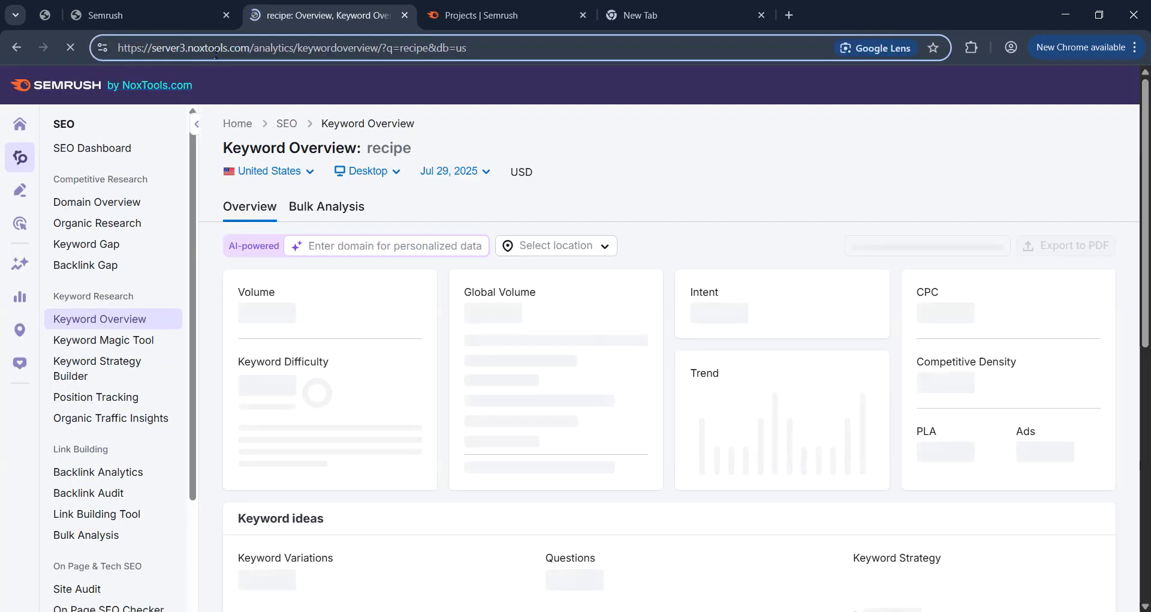
scroll(501, 262, down, 4)
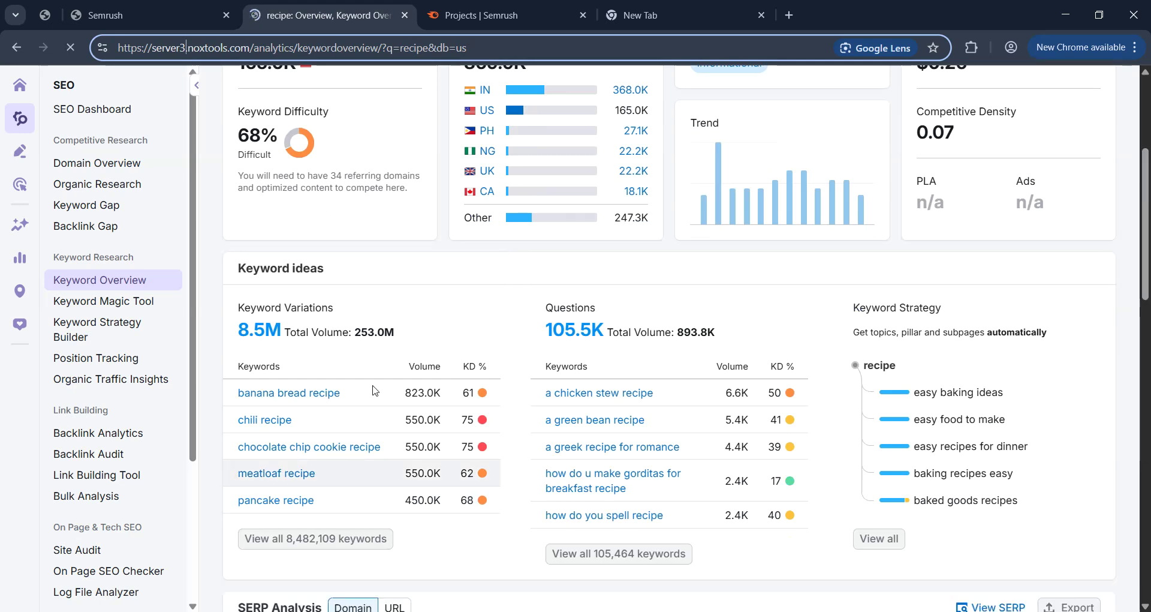
Under Keyword Variations, open 'View all 8,482,109 keywords' in the Keyword Magic Tool.
drag(236, 307, 343, 315)
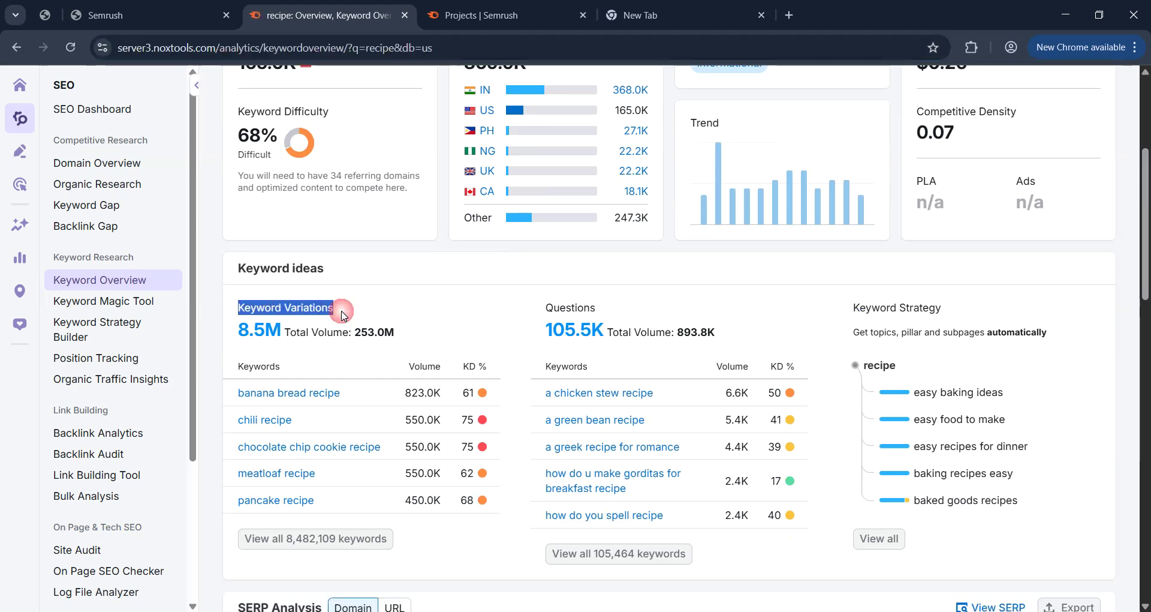
click(322, 539)
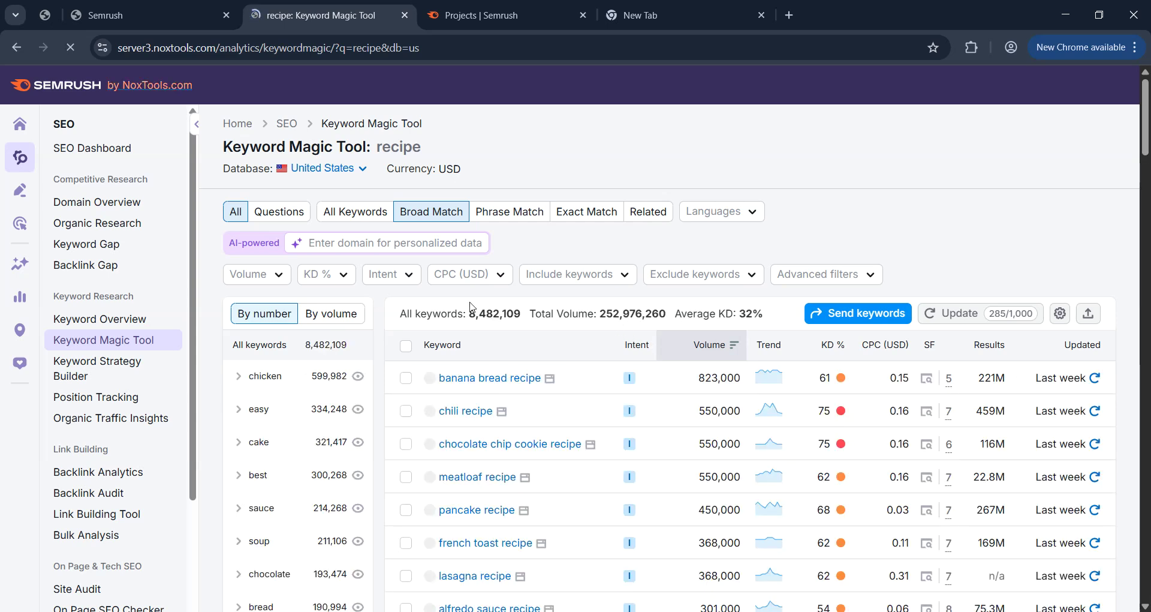
Scroll down through the Keyword Magic Tool recipe keyword table.
scroll(585, 414, down, 4)
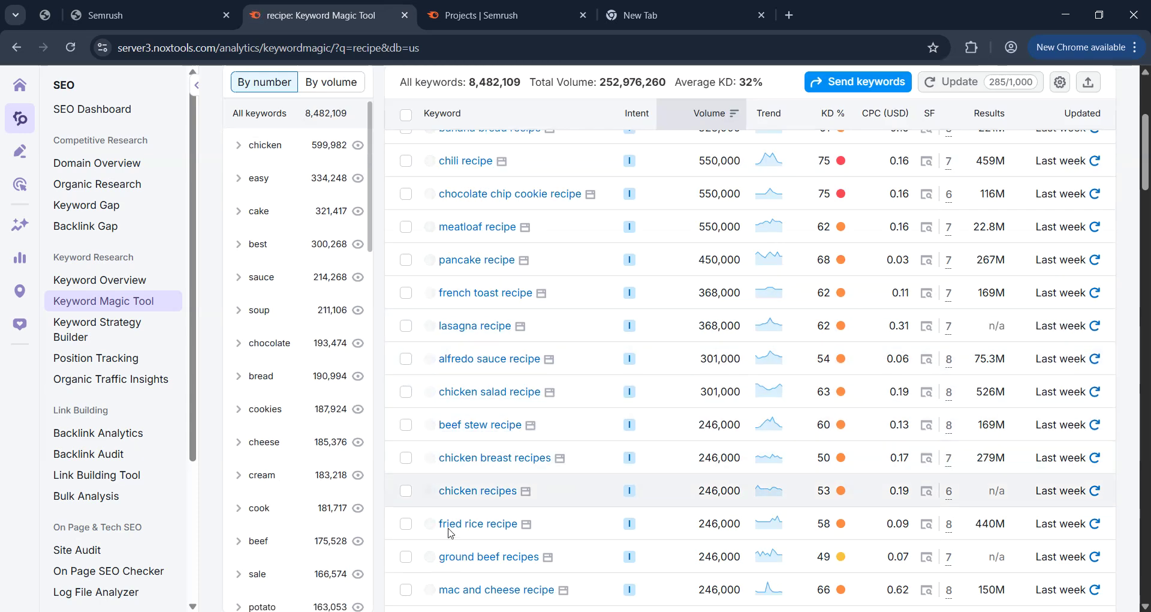
scroll(453, 563, down, 8)
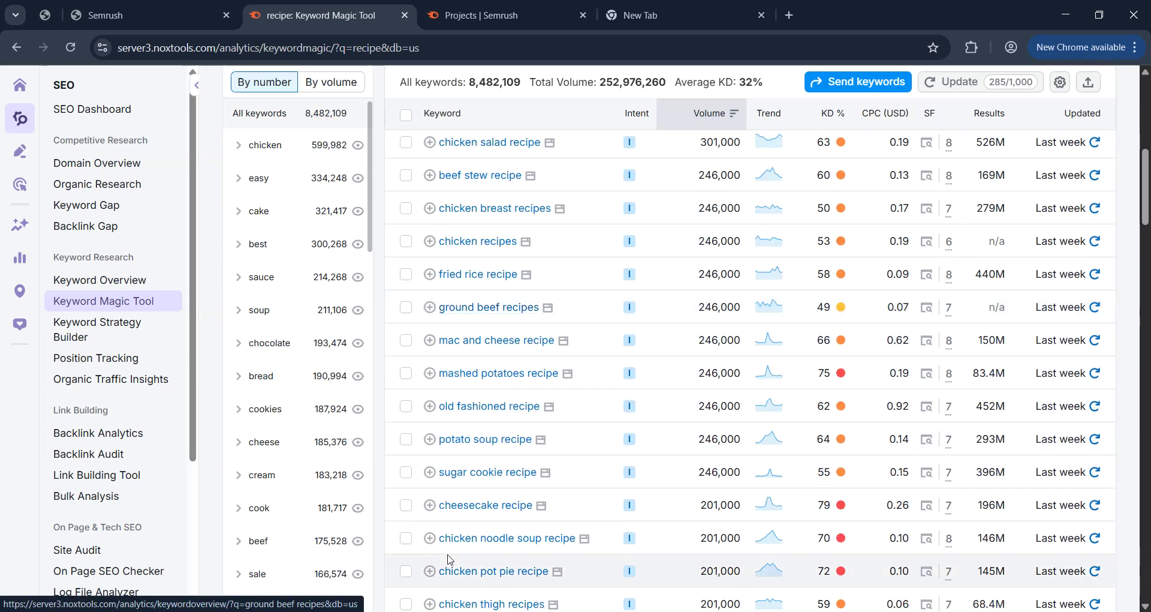
scroll(448, 560, down, 4)
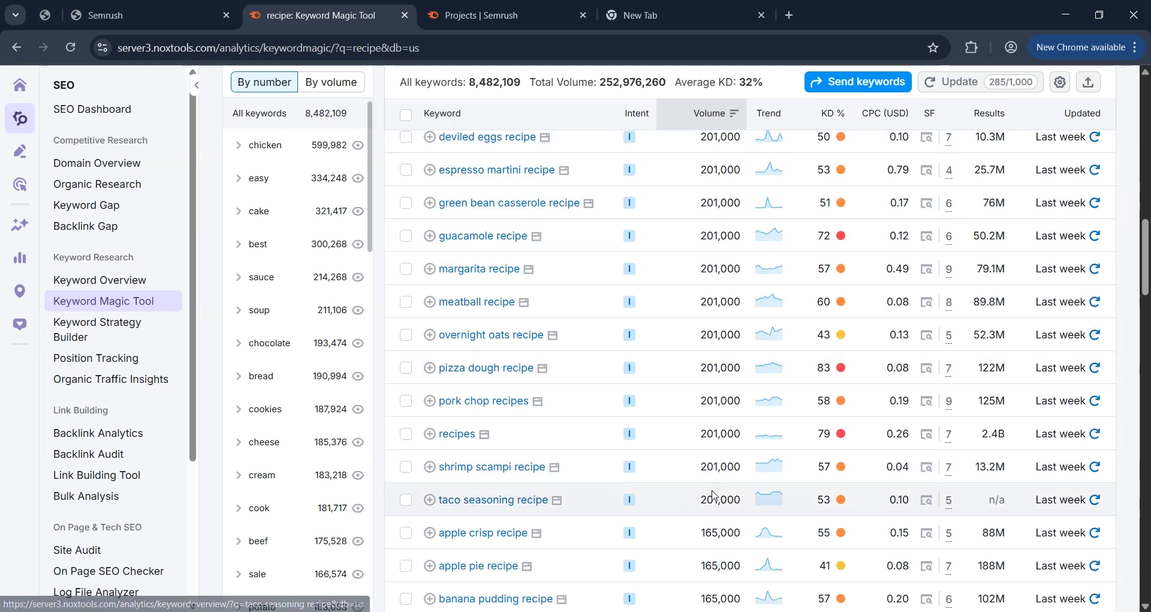
scroll(579, 543, down, 4)
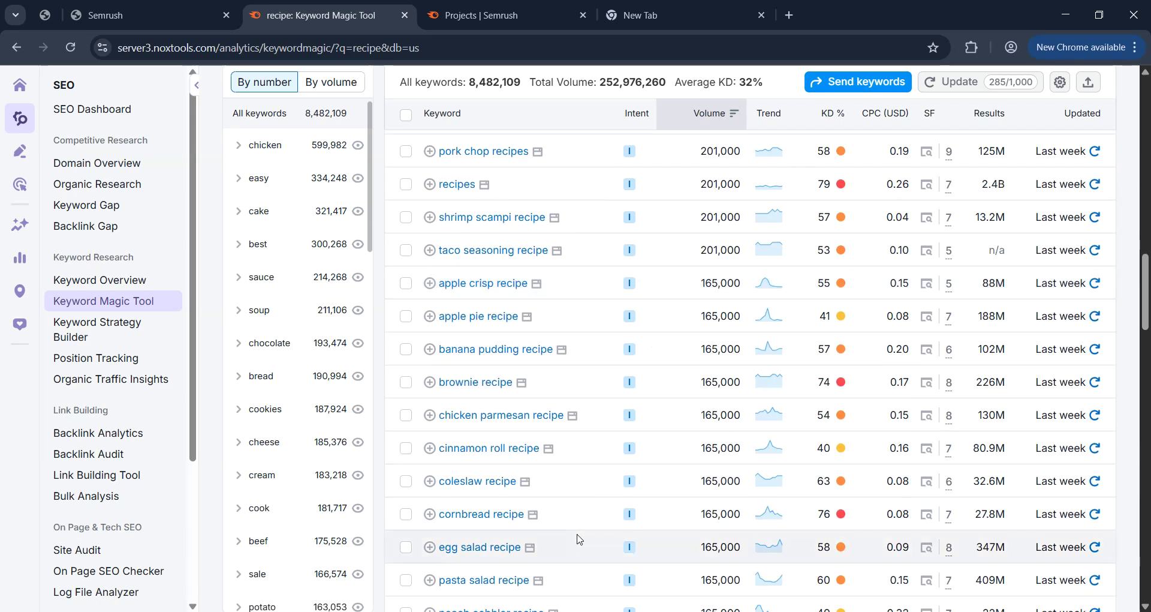
scroll(569, 541, down, 4)
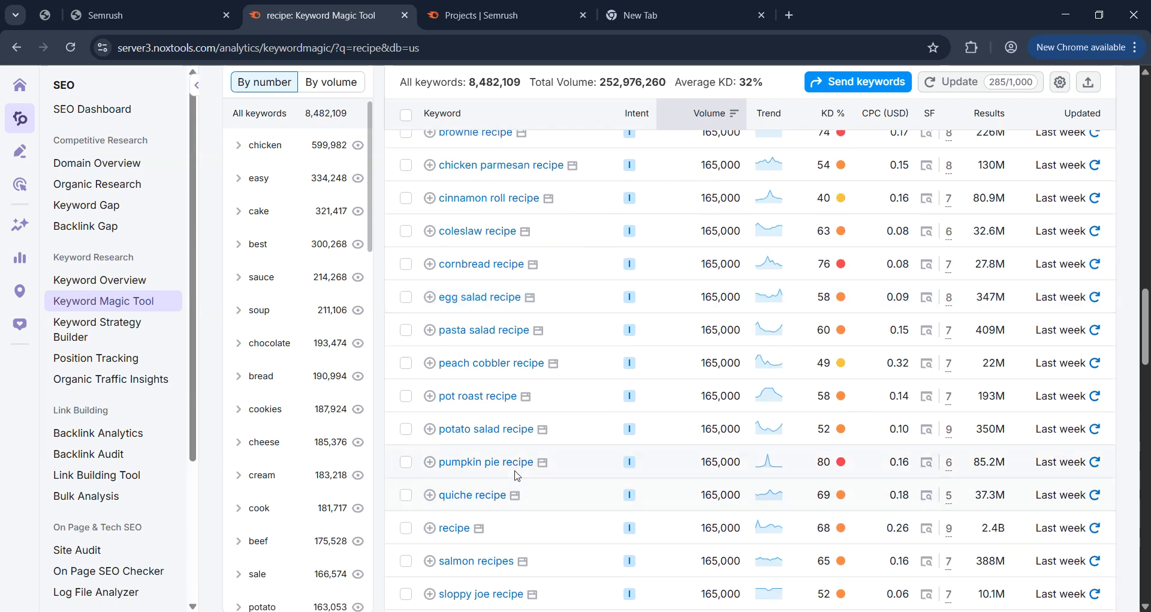
scroll(529, 506, down, 4)
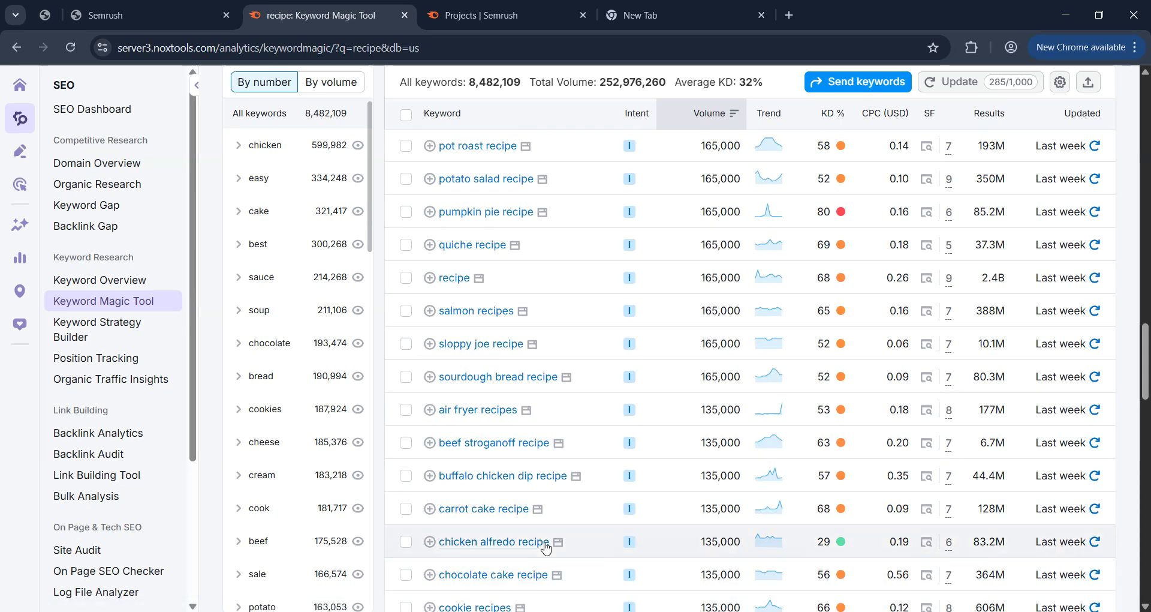
scroll(543, 542, down, 4)
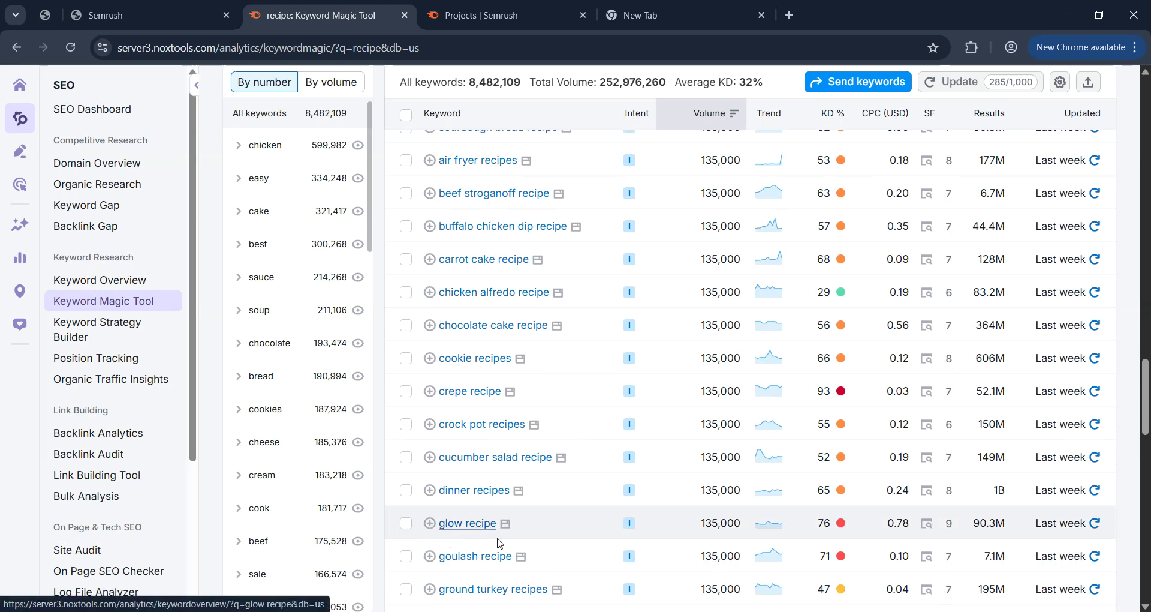
Copy the keyword 'glow recipe' and paste it into the empty new tab.
drag(508, 536, 440, 532)
key(ctrl+c)
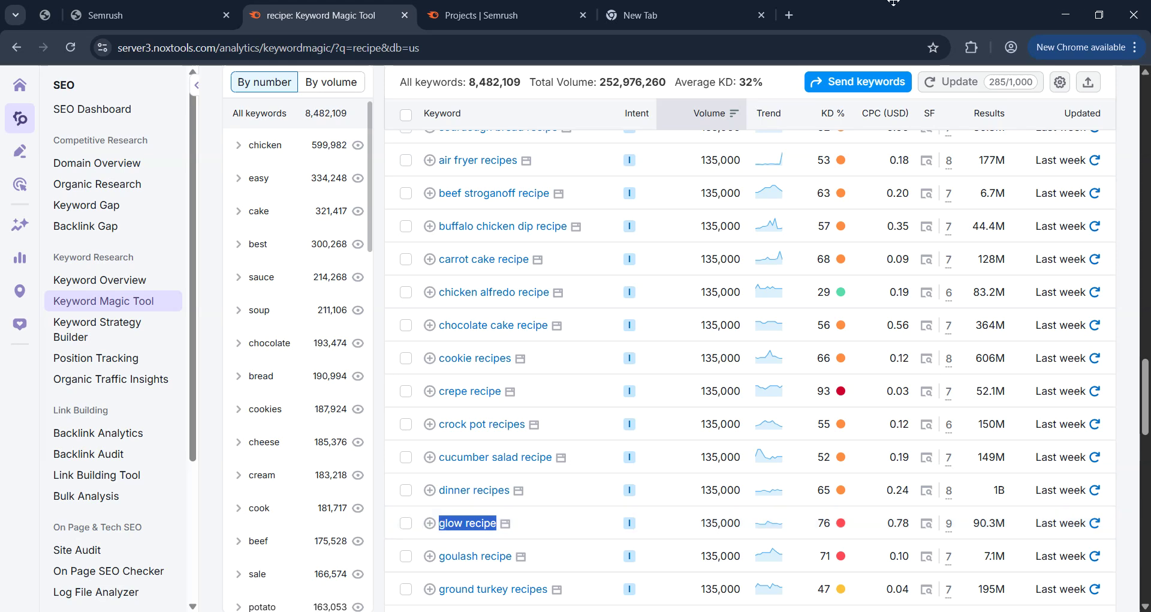
click(632, 15)
key(ctrl+v)
Search Google for 'glow recipe' and, in another new tab, for 'grok'.
key(Return)
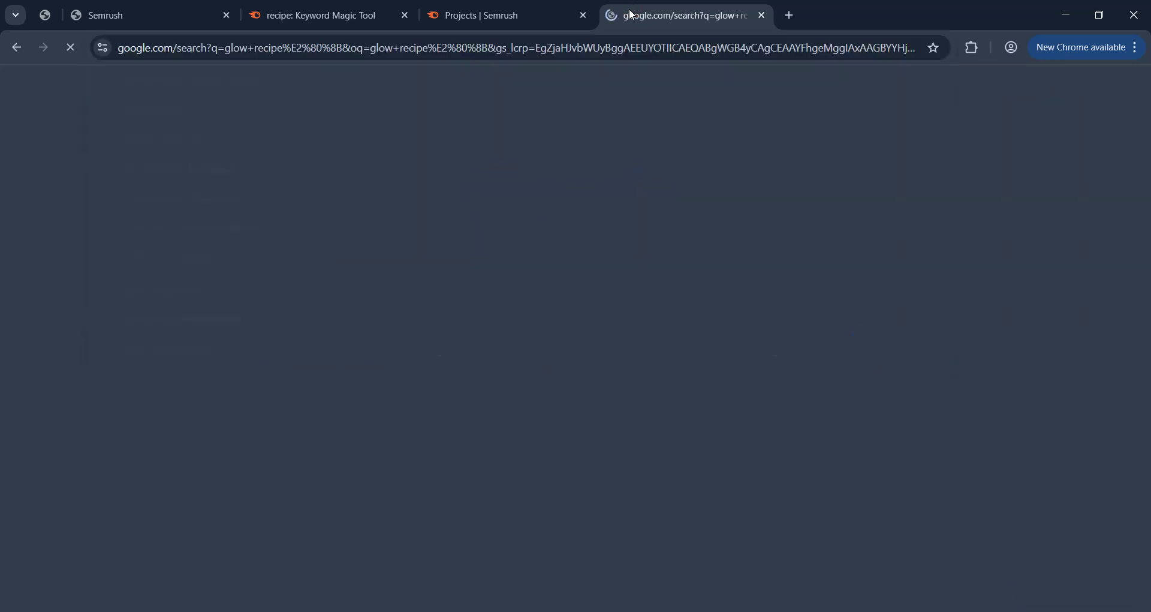
click(791, 18)
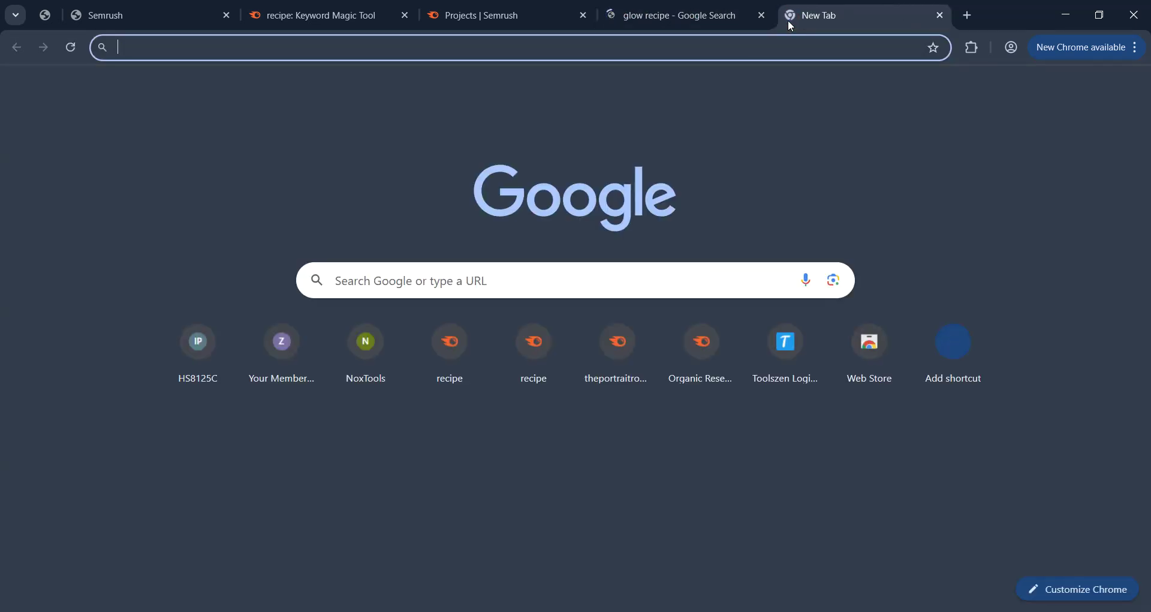
text(grok)
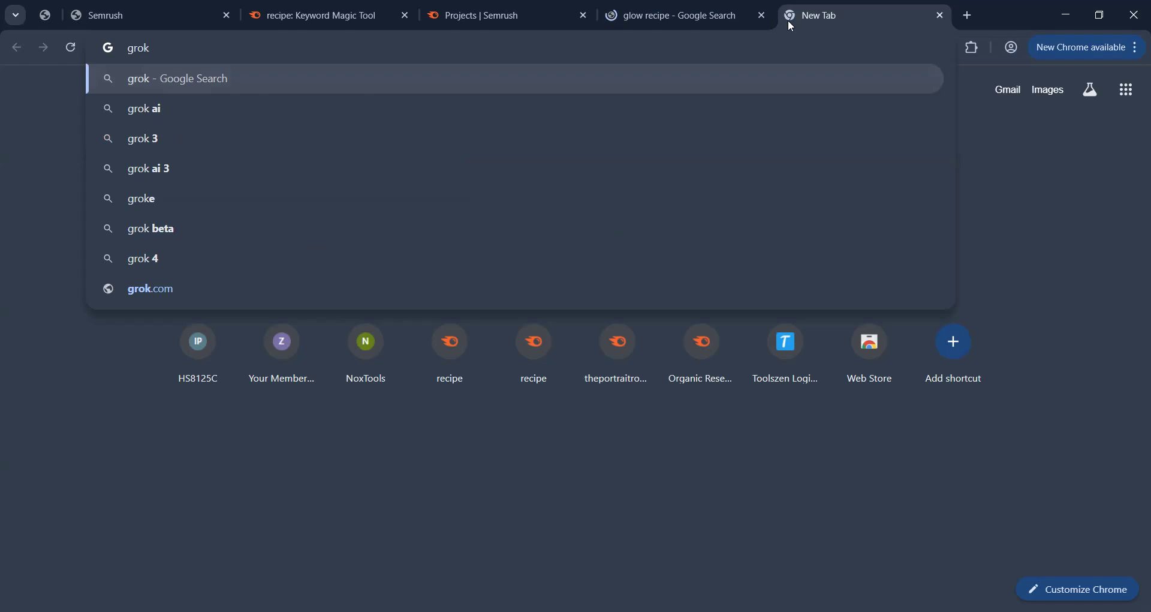
key(Return)
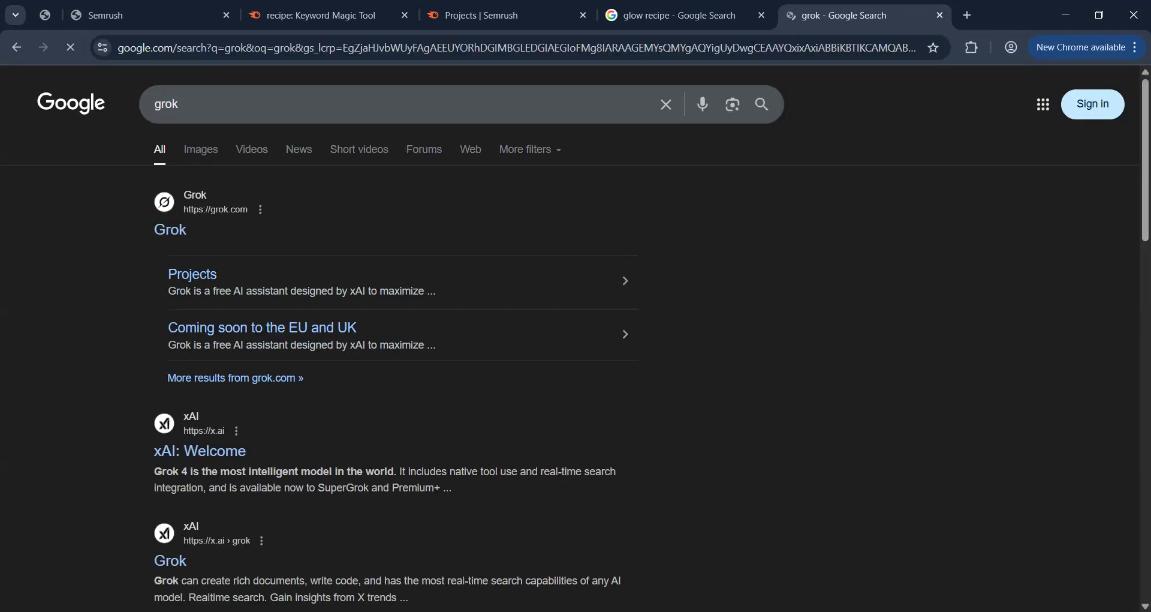
Close the grok tab and return to Semrush's recipe Keyword Magic Tool list.
click(944, 16)
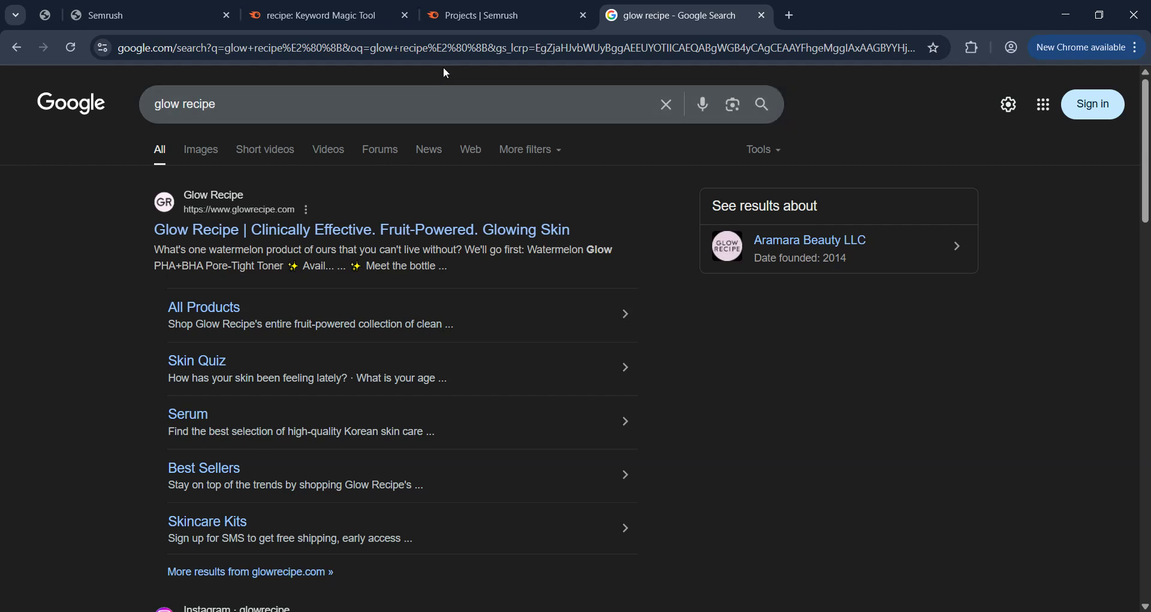
click(454, 16)
click(343, 18)
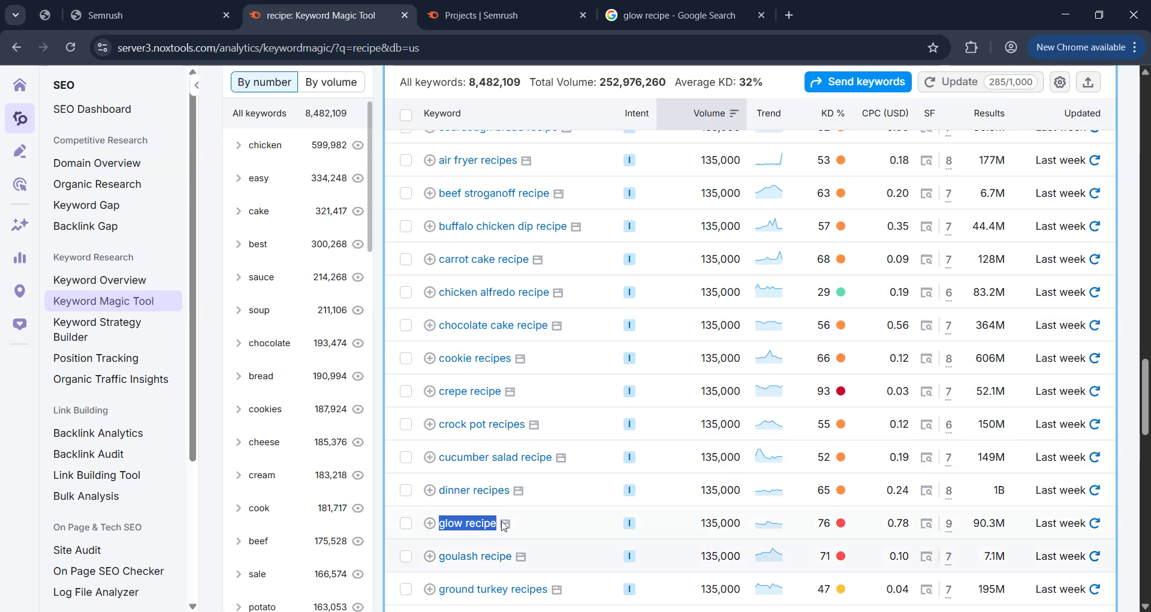
Filter the recipe keywords to a KD range of 0–49%.
scroll(705, 426, down, 9)
scroll(705, 427, down, 12)
scroll(696, 437, up, 6)
scroll(687, 439, up, 20)
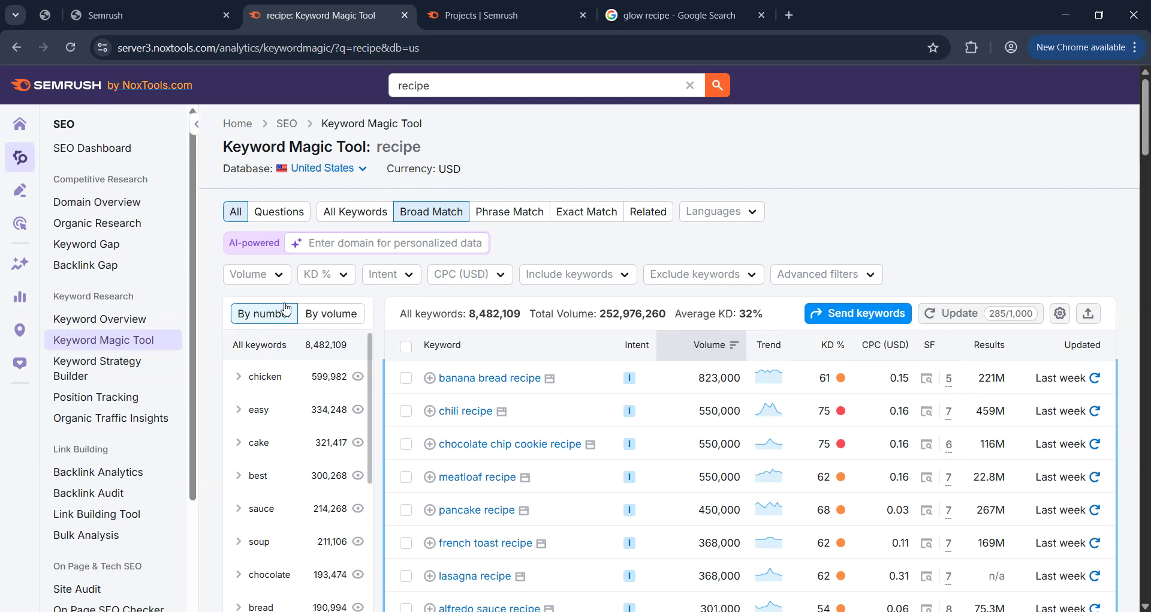
click(336, 273)
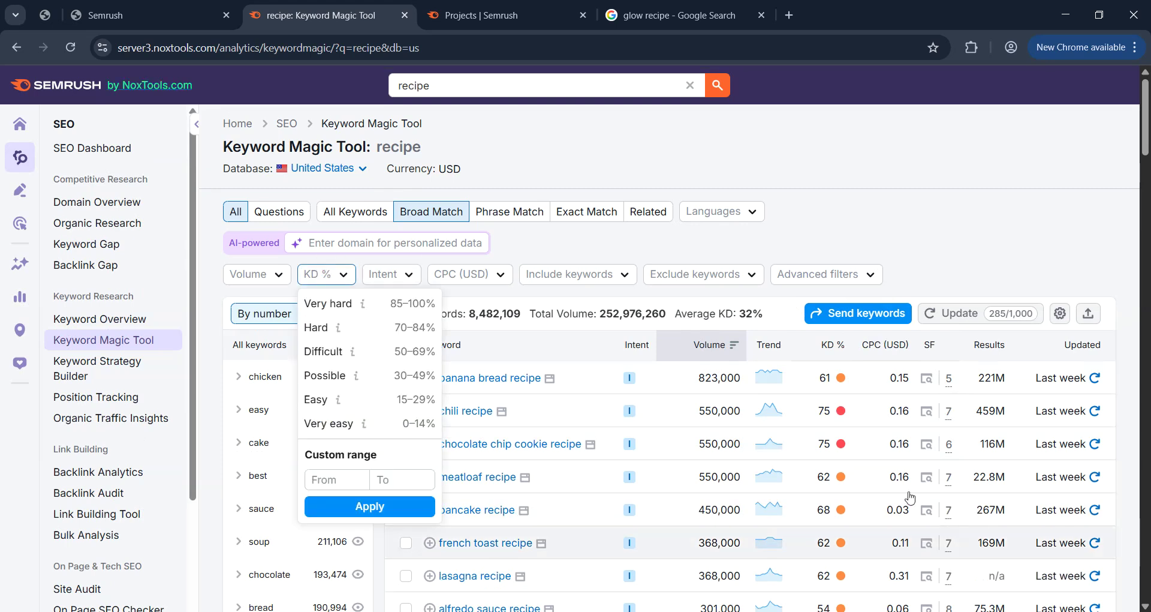
click(381, 480)
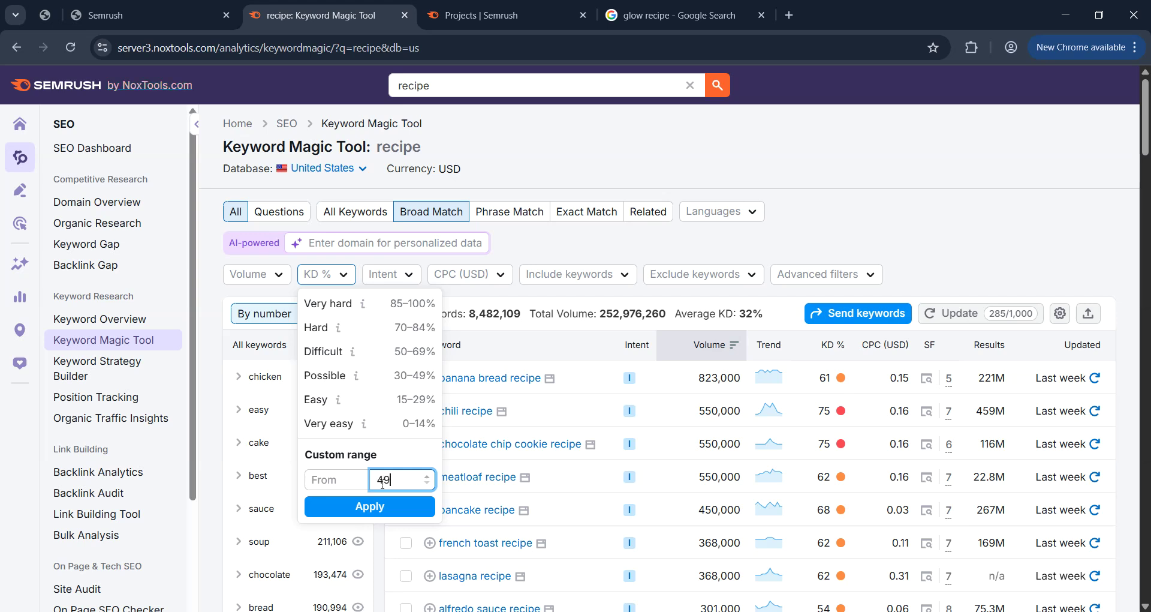
click(419, 506)
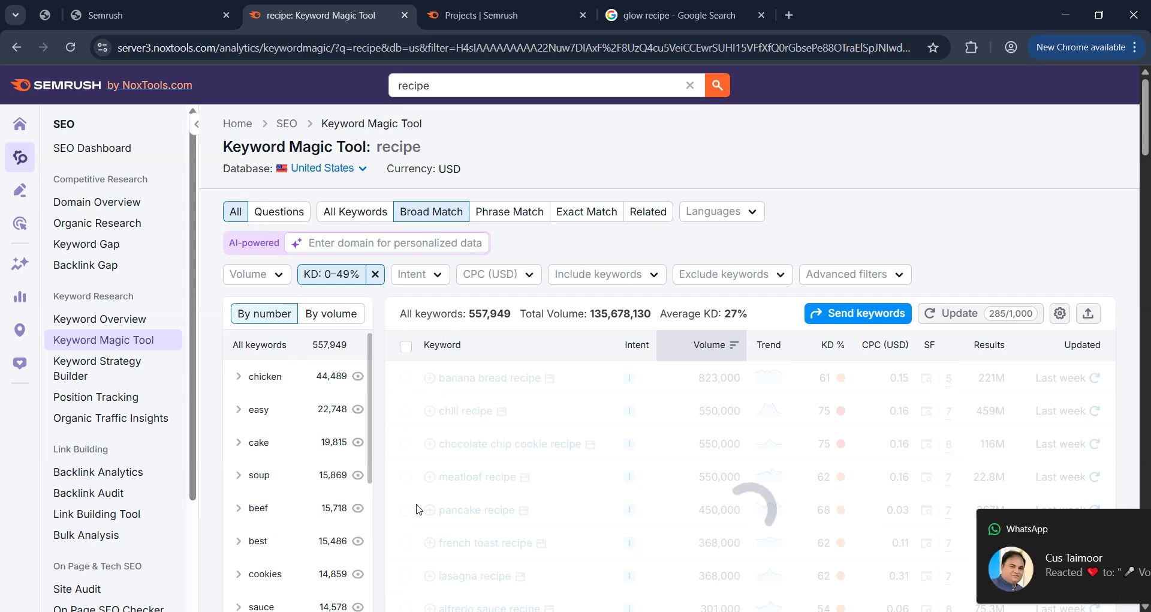
Dismiss the WhatsApp message notification over the filtered results.
scroll(691, 462, down, 4)
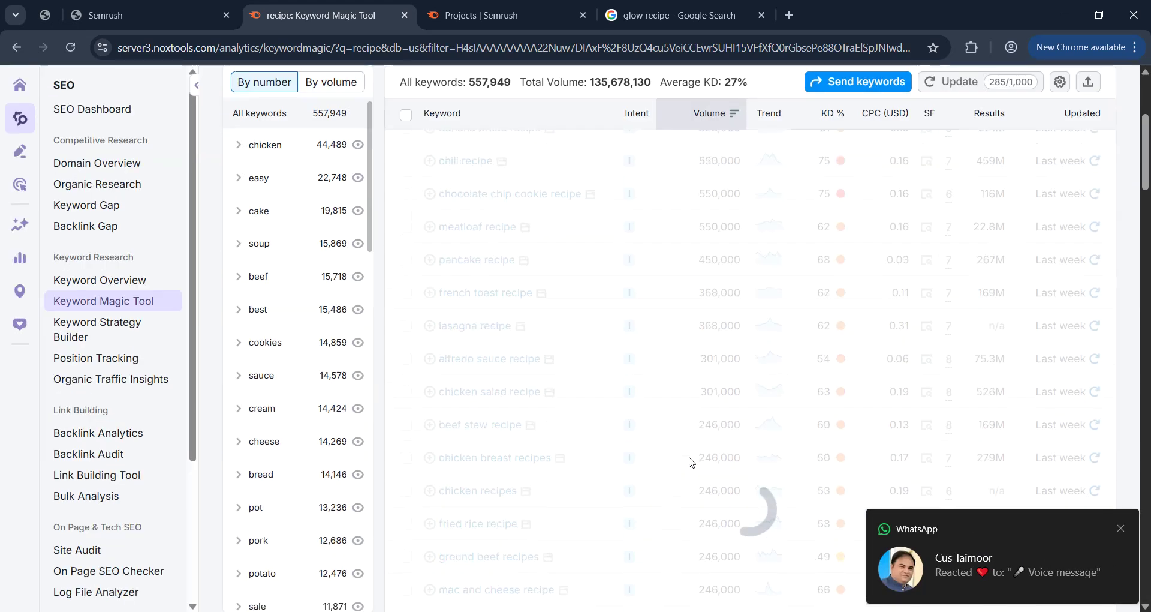
scroll(691, 461, up, 4)
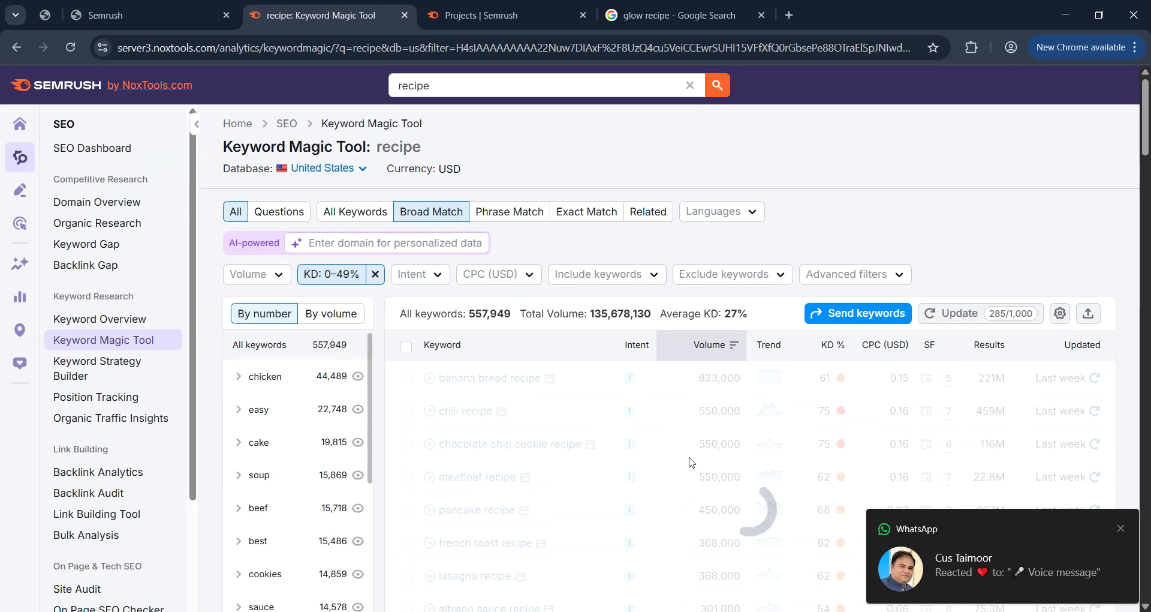
click(1121, 528)
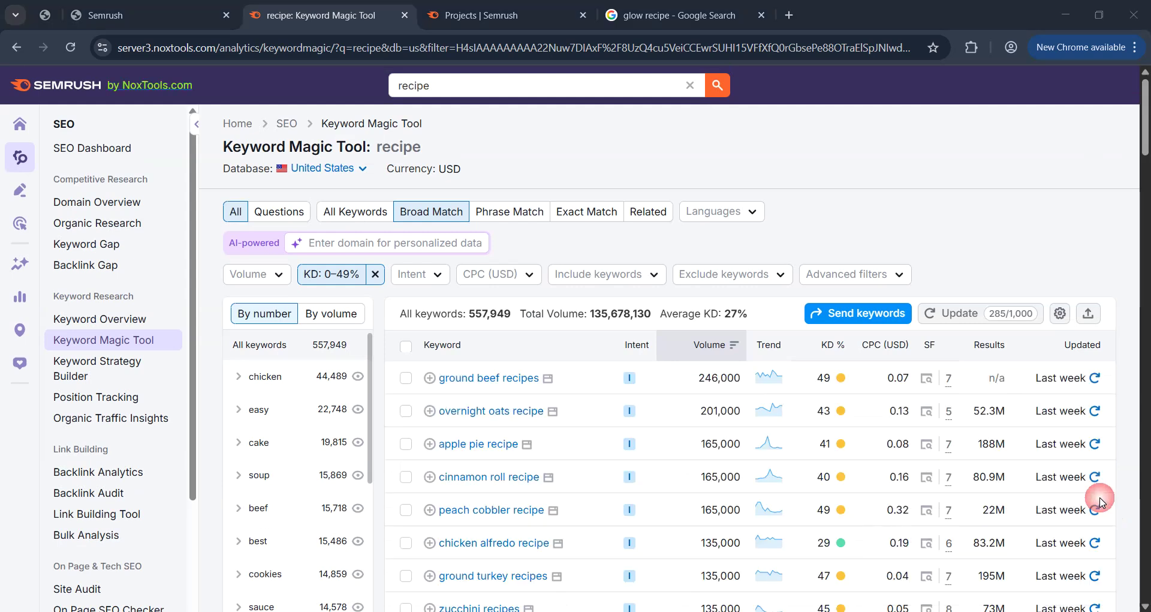
mouse_move(1148, 129)
mouse_down()
mouse_move(1136, 252)
mouse_move(1068, 581)
mouse_move(1042, 196)
mouse_move(929, 270)
mouse_up()
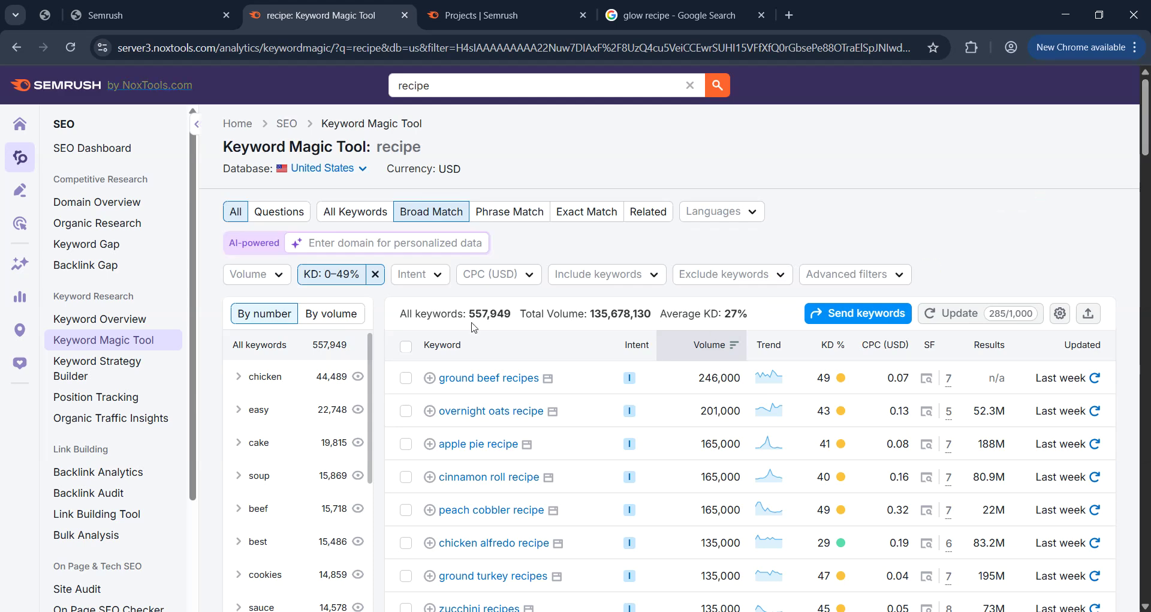
Copy all 100 filtered recipe keywords and open a blank Excel 2013 workbook.
click(406, 347)
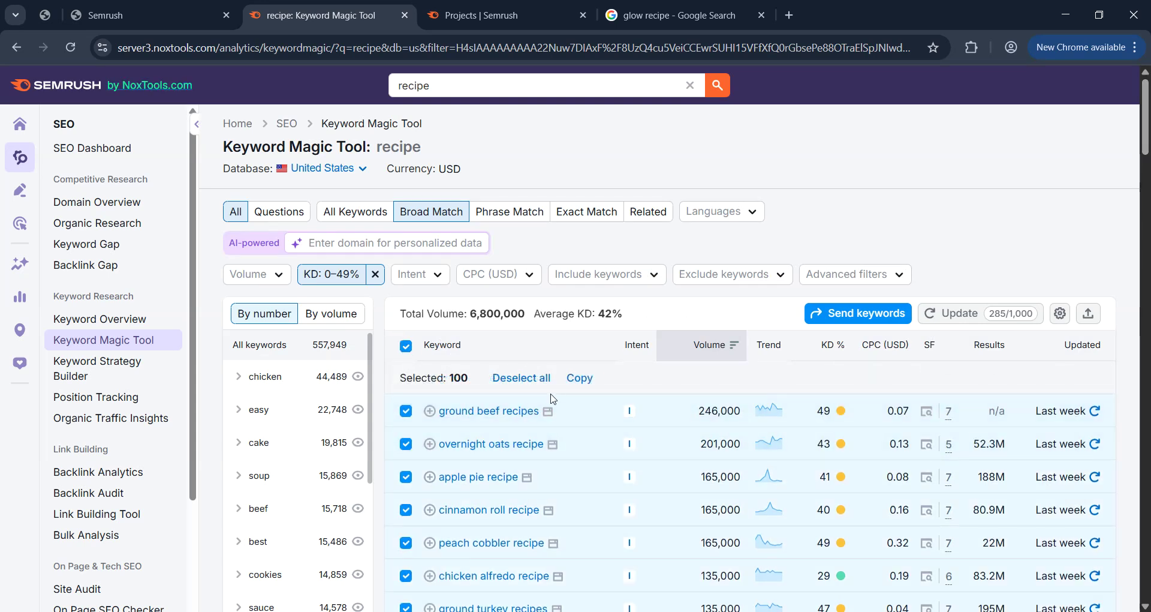
click(582, 384)
key(alt+space)
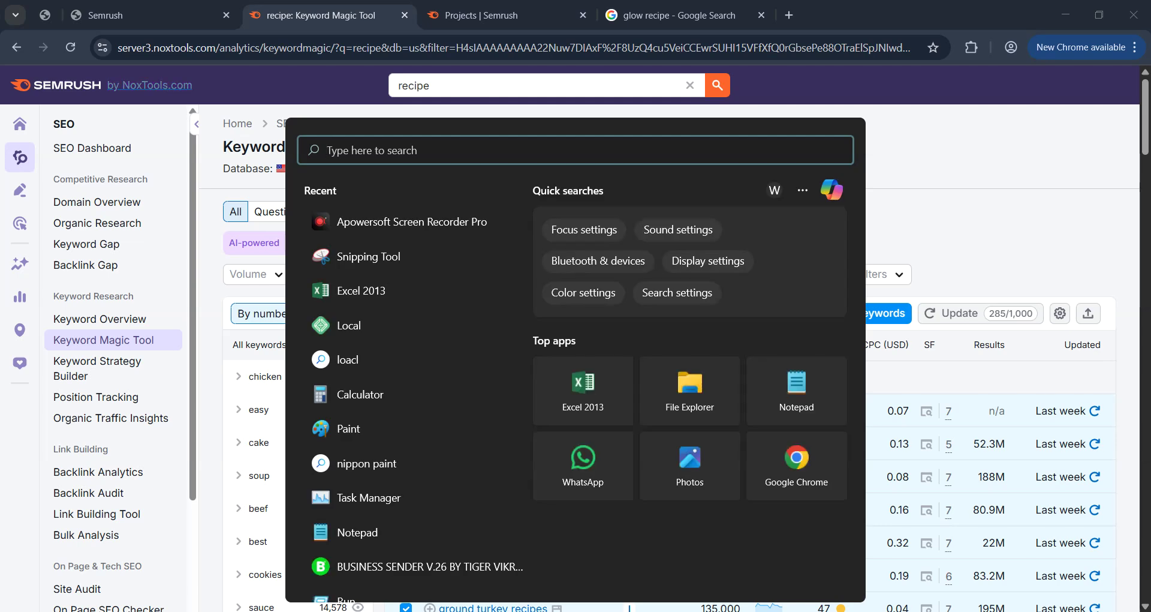
key(Down)
key(Down)
key(Return)
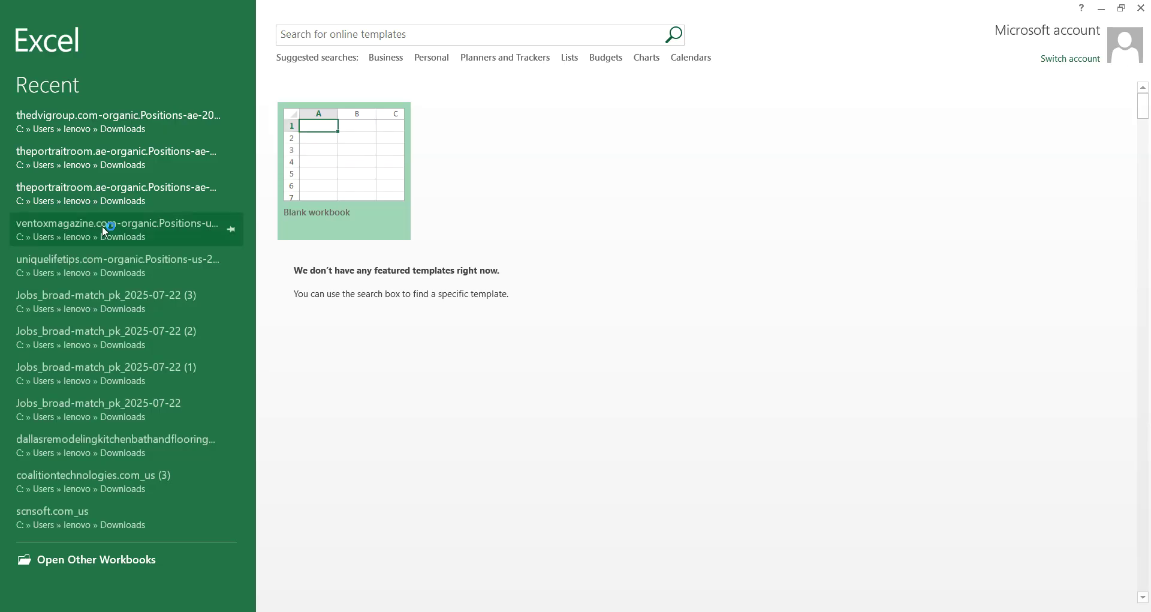
click(346, 150)
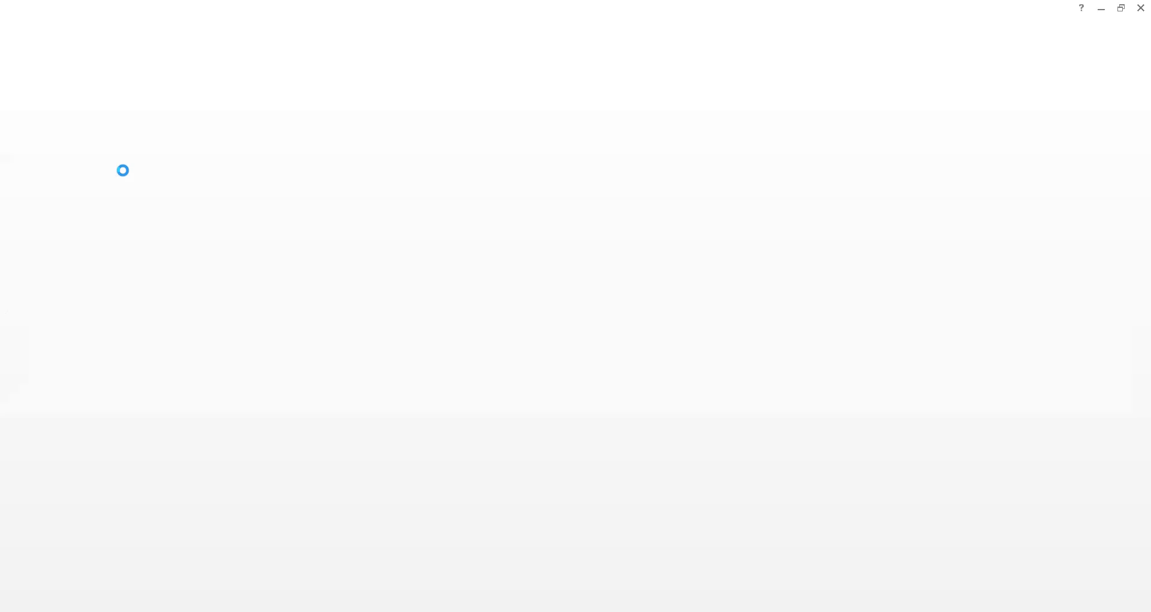
Paste the keyword data into Book1, autofit and copy column A, then switch to the browser.
key(ctrl+v)
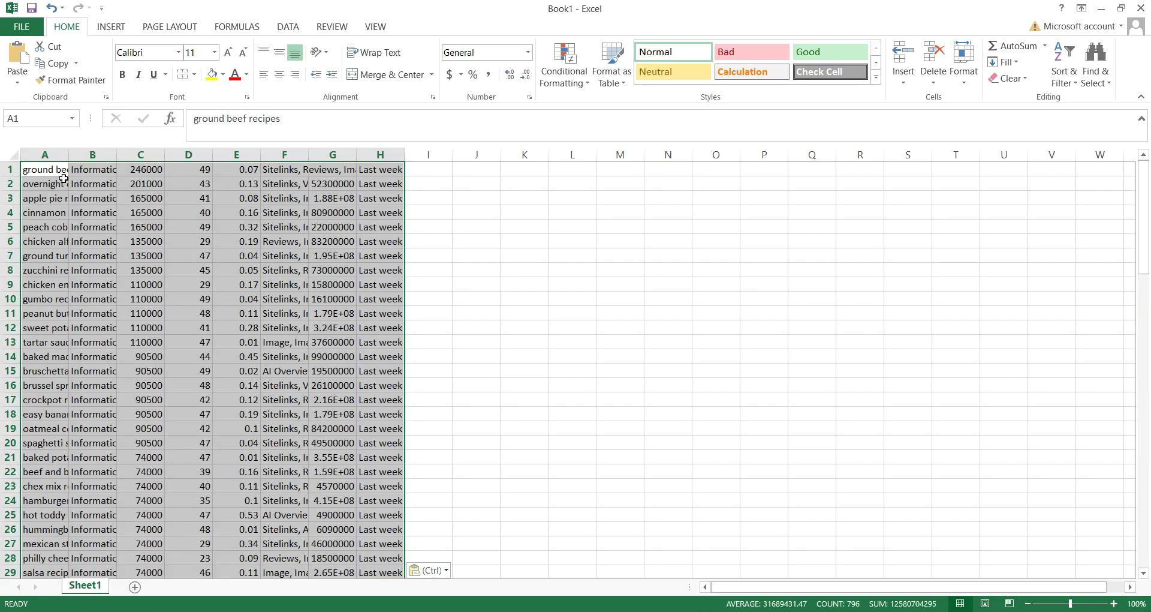
double_click(64, 161)
click(89, 153)
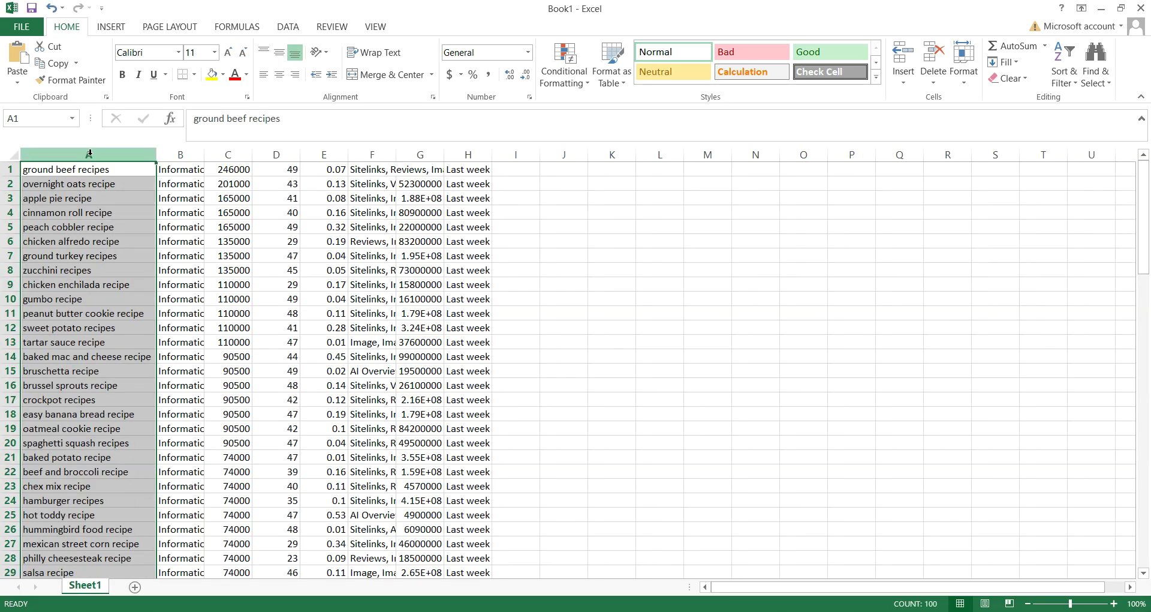
key(ctrl+c)
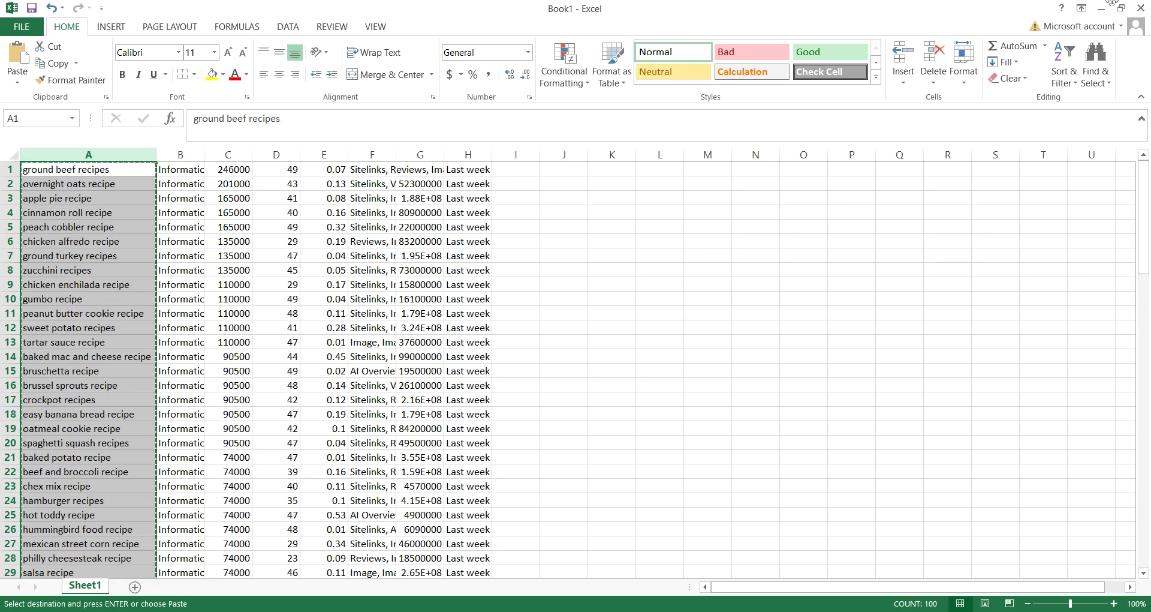
click(1107, 12)
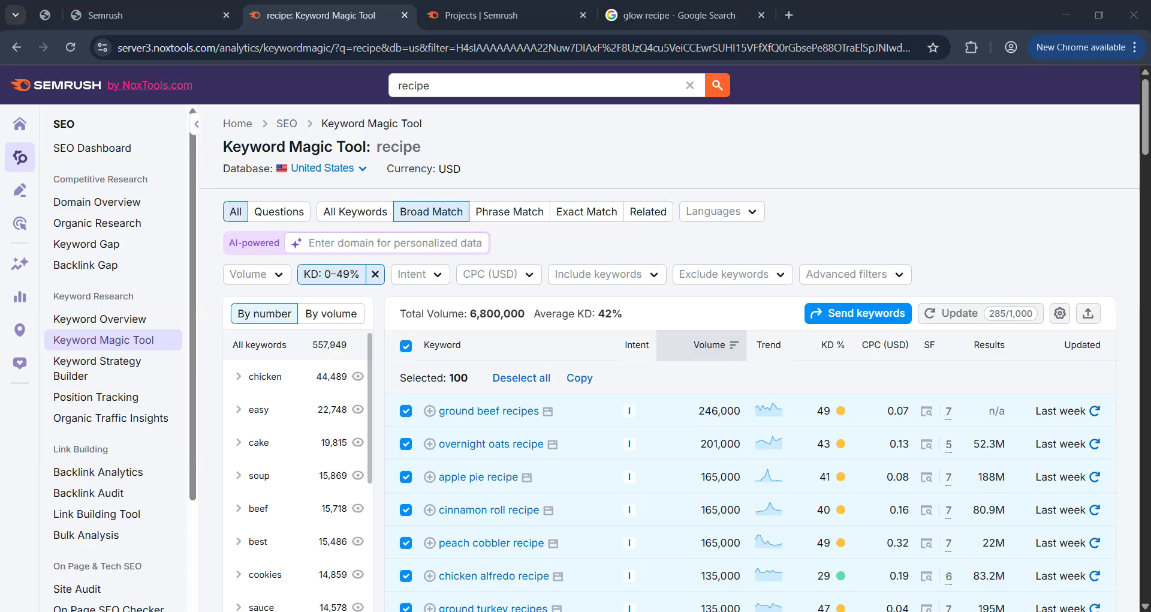
key(alt+Tab)
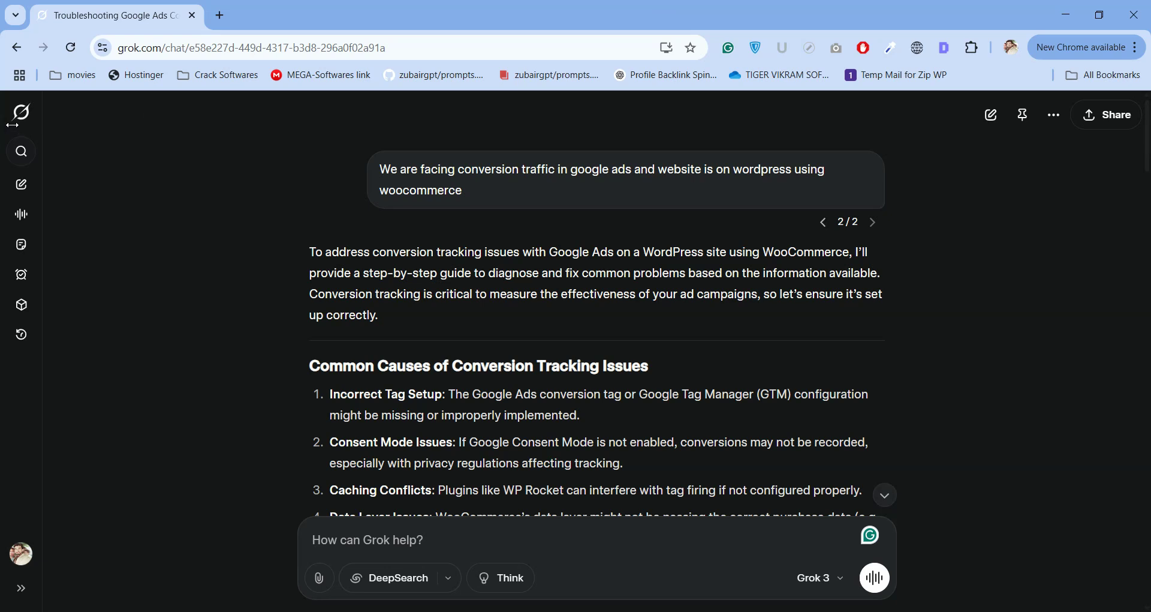
In a new Grok chat, request keyword-oriented recipe website names with the keyword list pasted below.
click(23, 112)
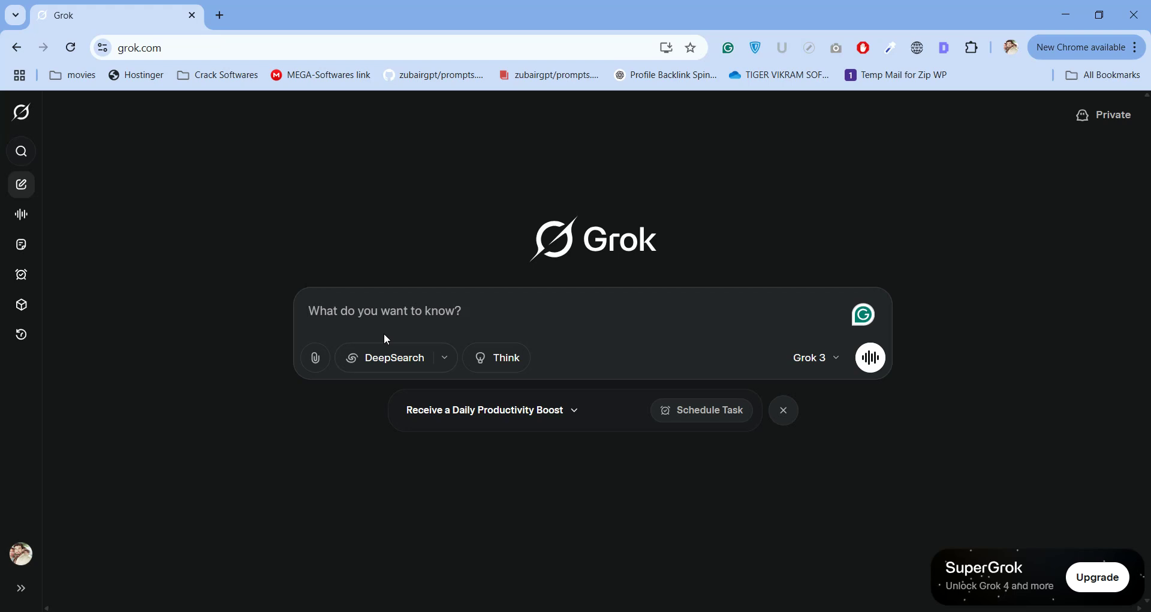
text(I want)
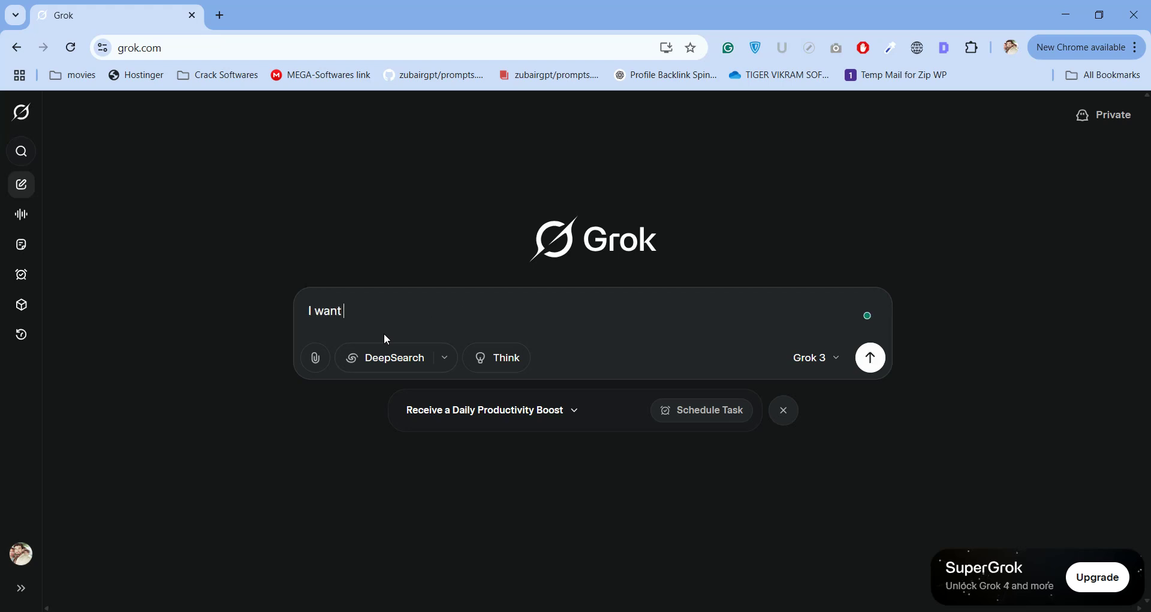
text( create receipe website n)
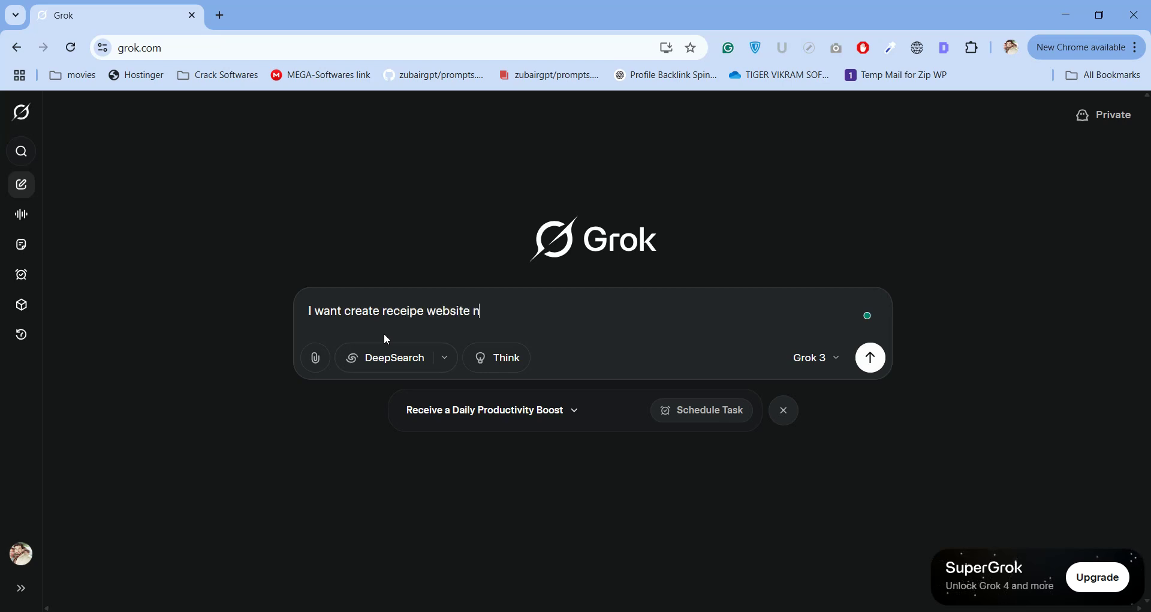
text(ow need your help in)
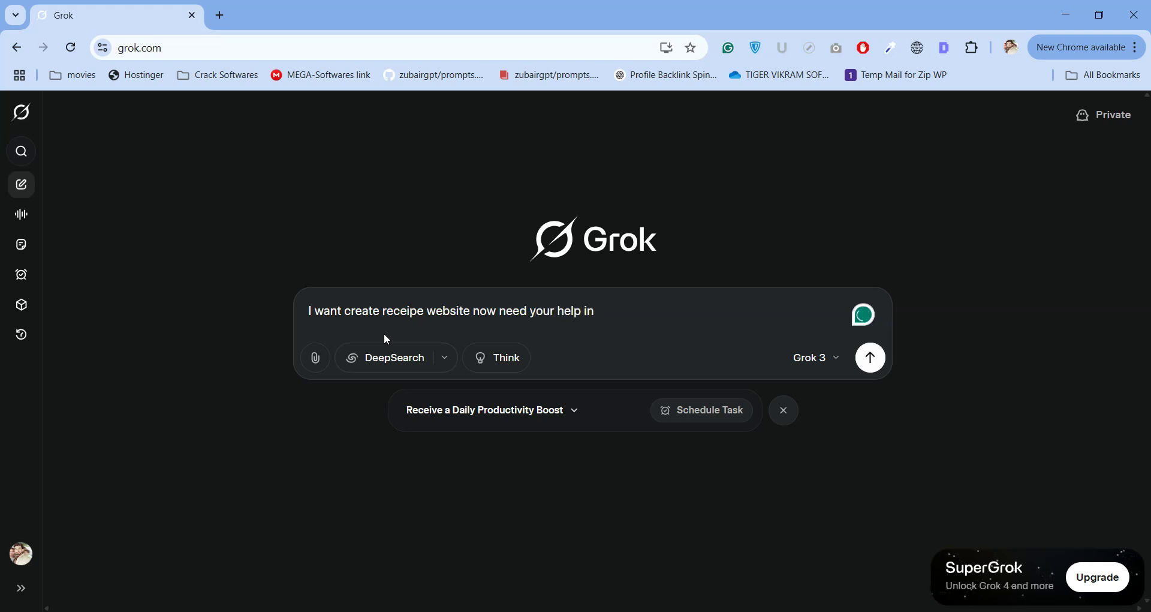
text( name selection i will share your)
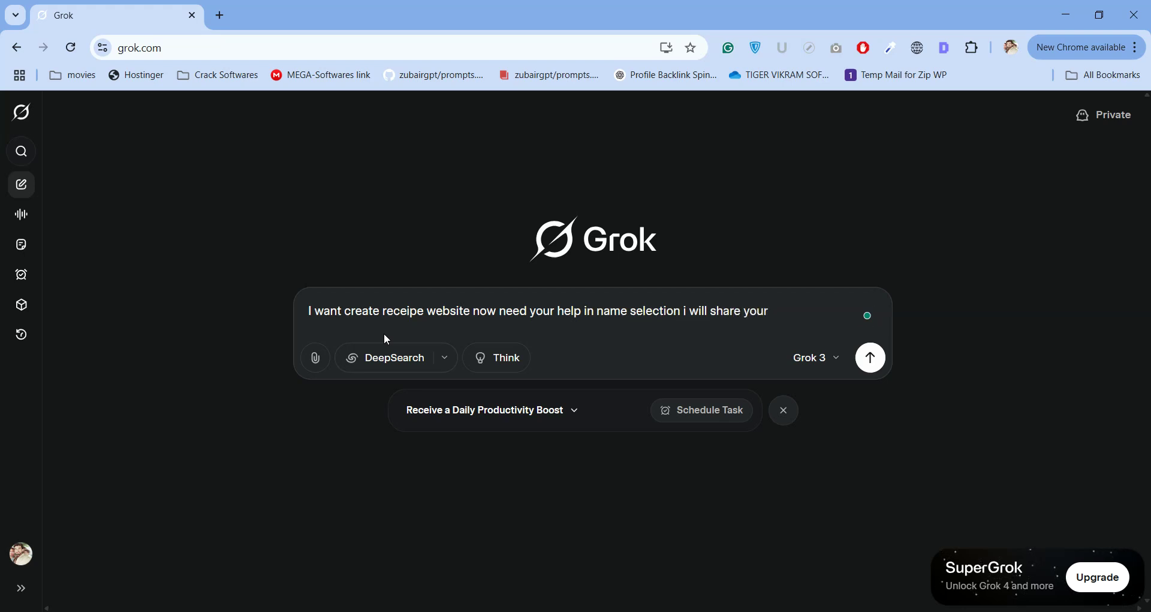
key(BackSpace)
text(some keywr)
key(BackSpace)
text(ords you will suggest me t)
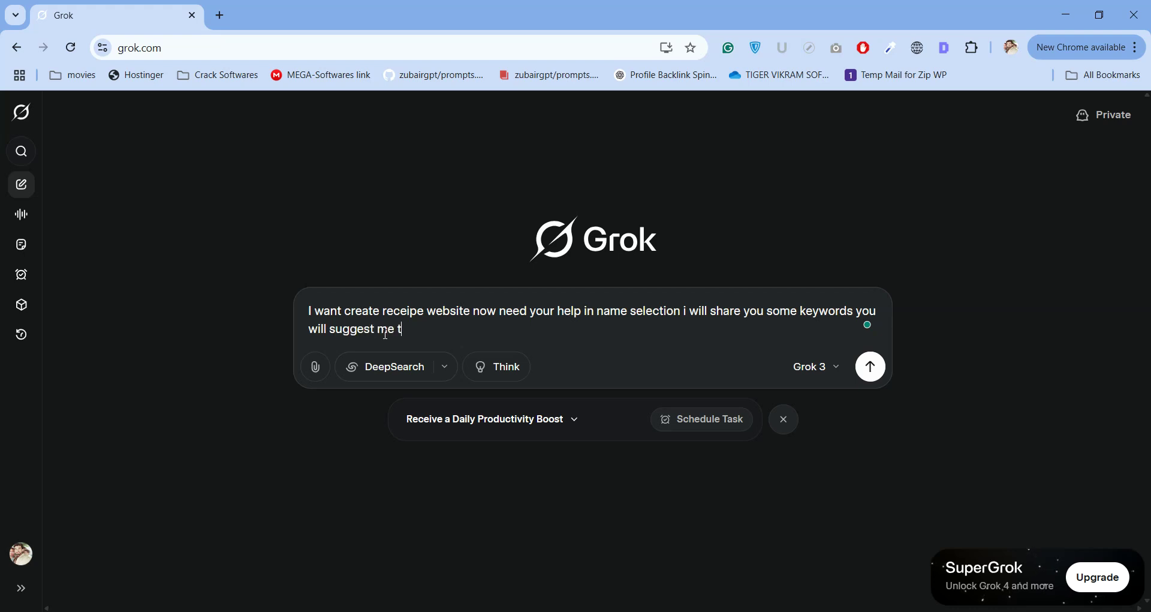
text(name make usre name will keyword)
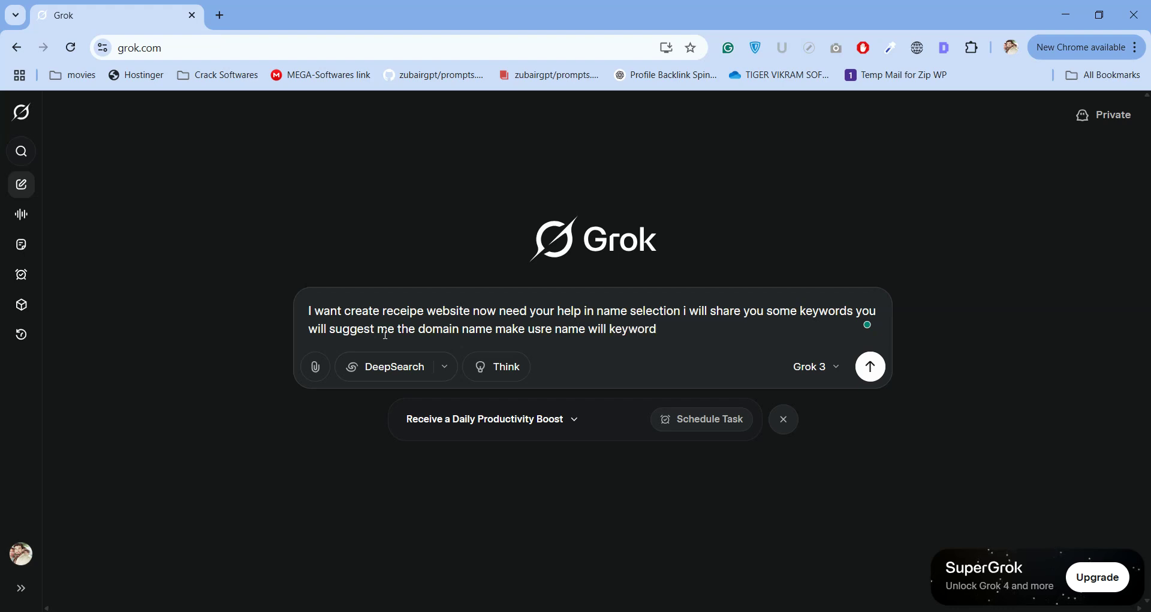
text(orented)
key(BackSpace)
key(BackSpace)
key(BackSpace)
text(ted)
key(shift+Return)
key(shift+Return)
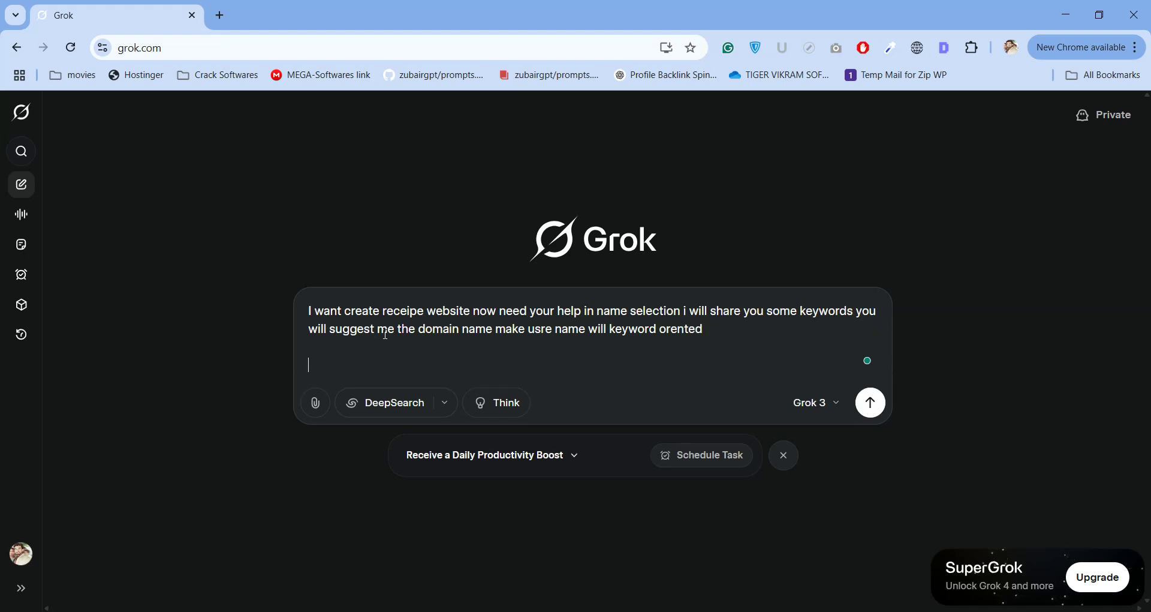
key(ctrl+v)
key(Return)
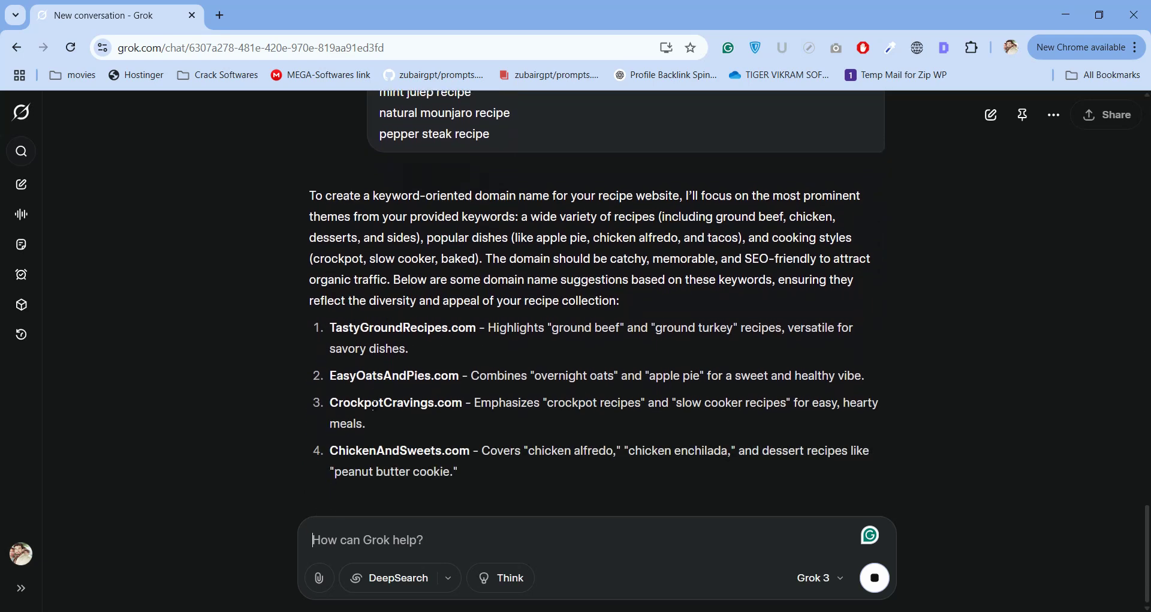
Find and step through every 'GroundRecipes' match in Grok's suggested domains.
scroll(390, 373, up, 4)
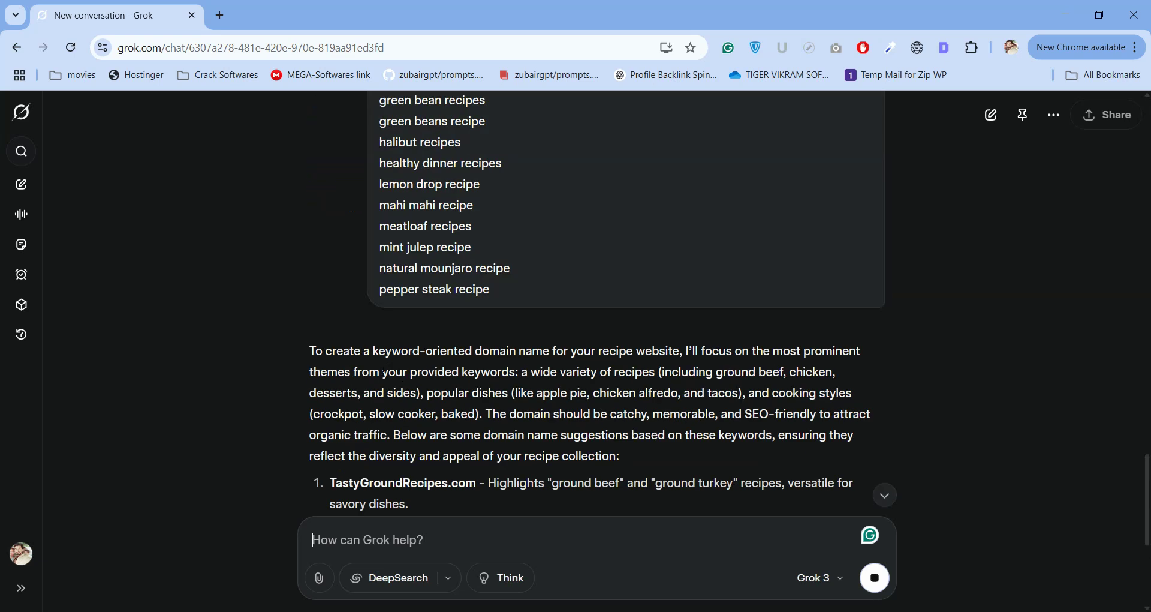
scroll(384, 372, down, 4)
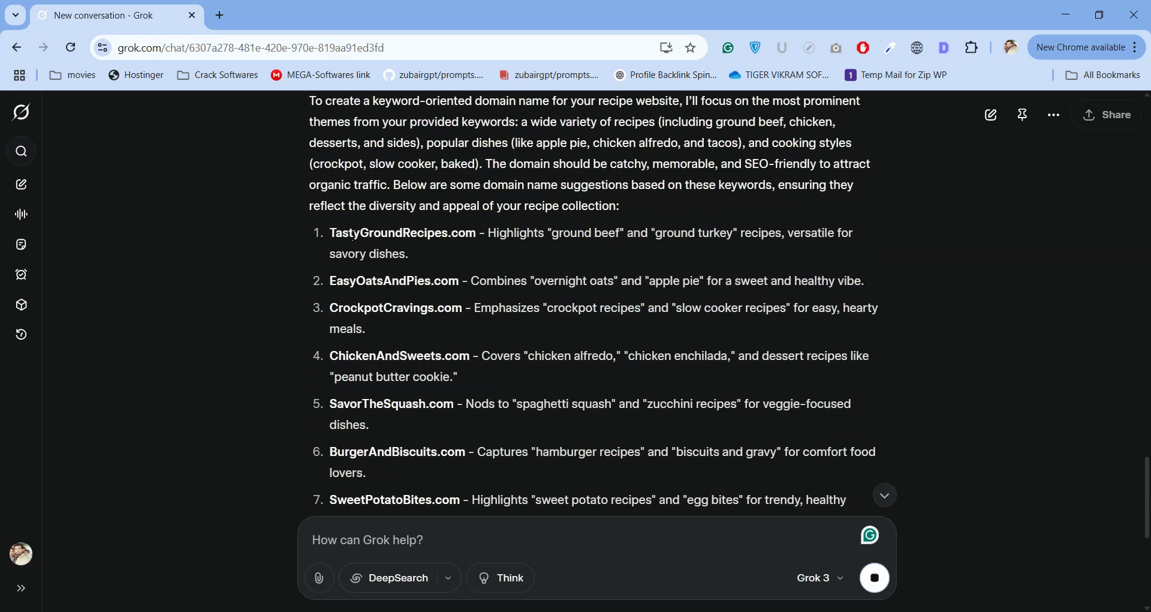
drag(360, 234, 447, 239)
key(ctrl+c)
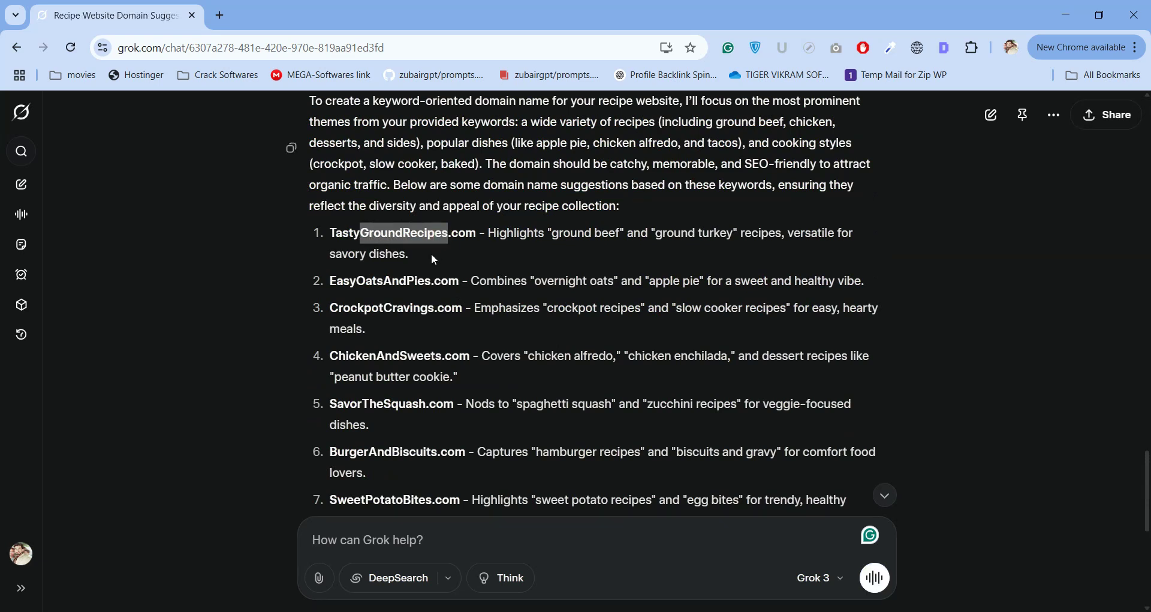
key(ctrl+f)
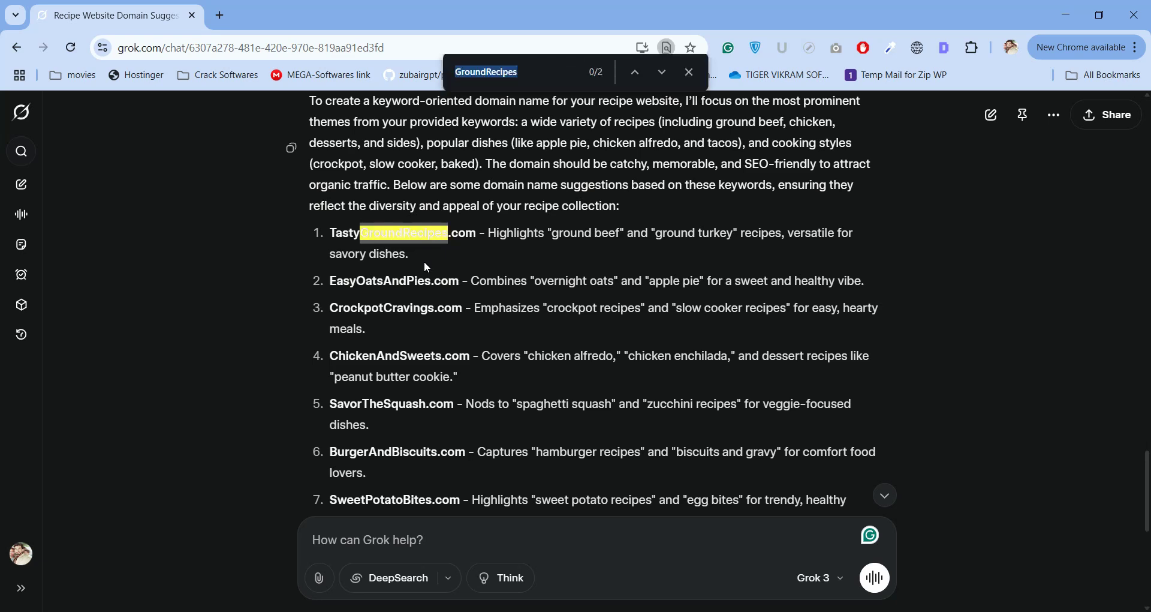
key(Return)
click(637, 80)
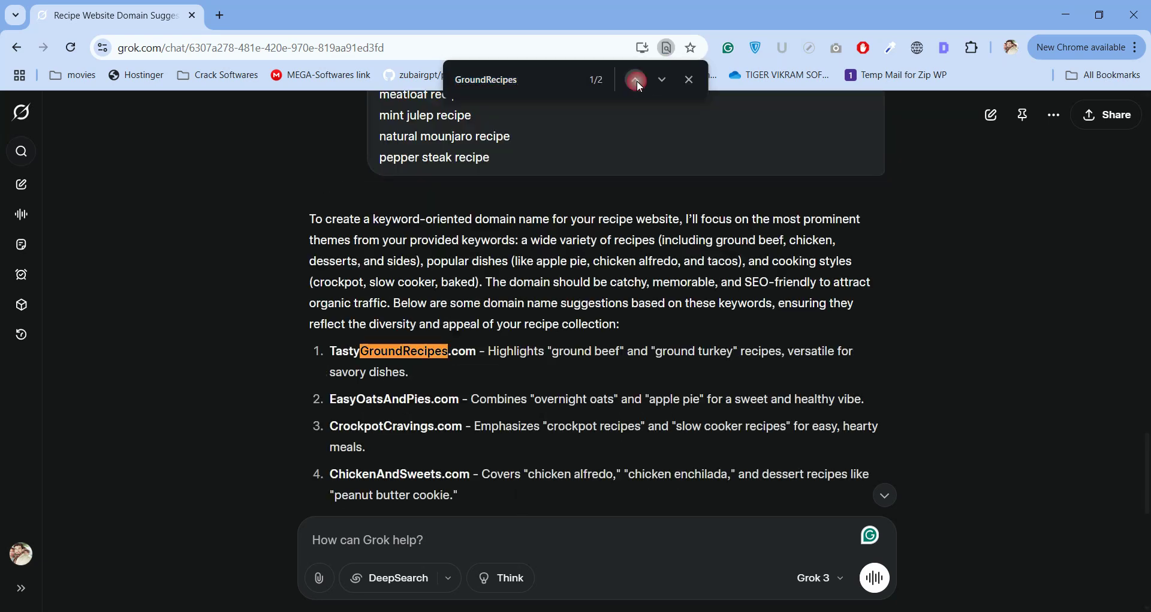
click(637, 80)
click(637, 81)
click(637, 81)
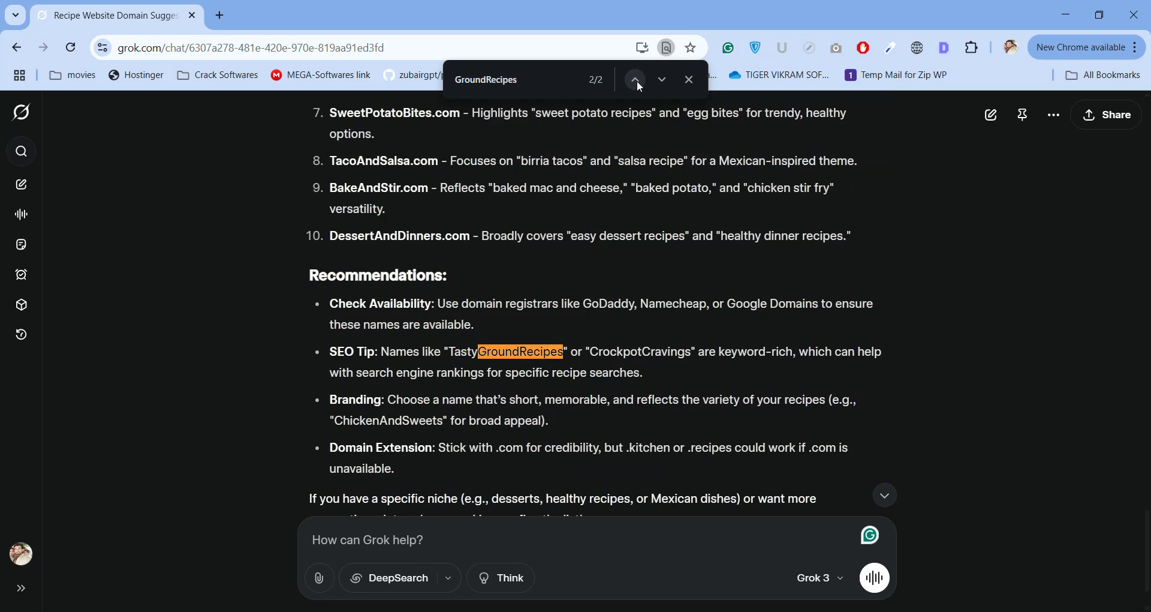
click(637, 80)
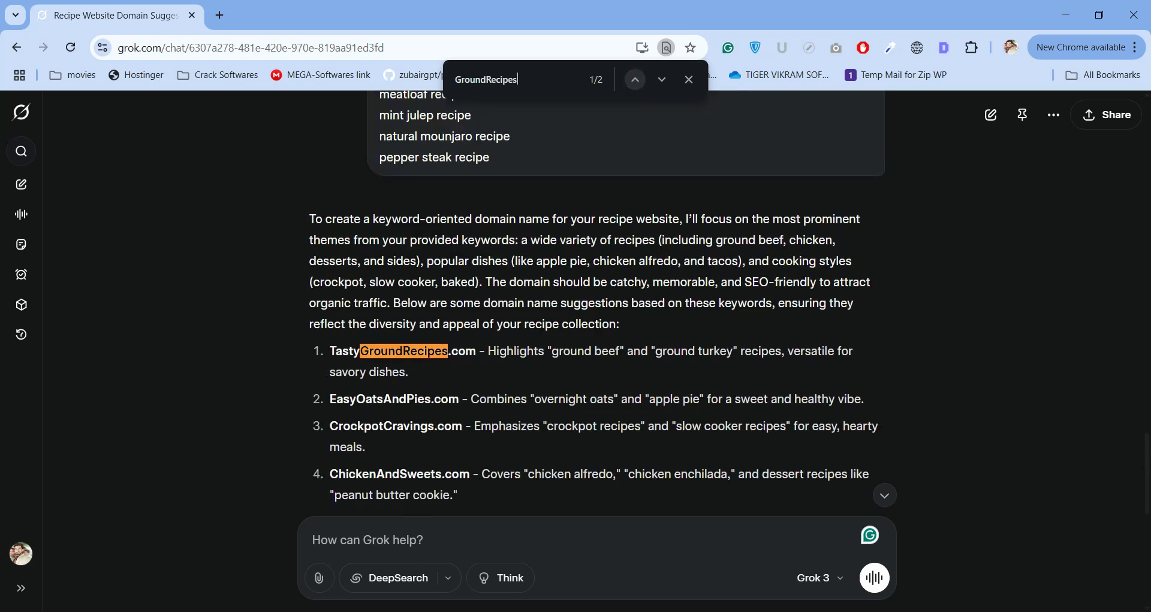
Bring the Excel keyword workbook back to the front.
mouse_move(779, 611)
click(821, 611)
click(822, 611)
click(822, 611)
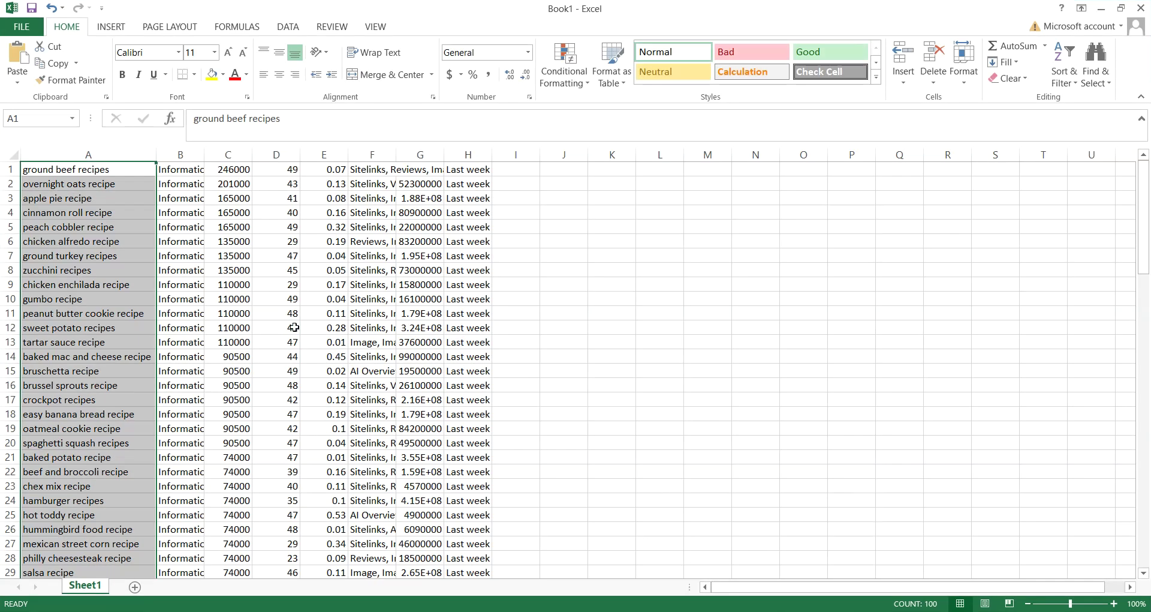
Search the keyword sheet for 'Ground' and list all 3 matching cells.
click(306, 304)
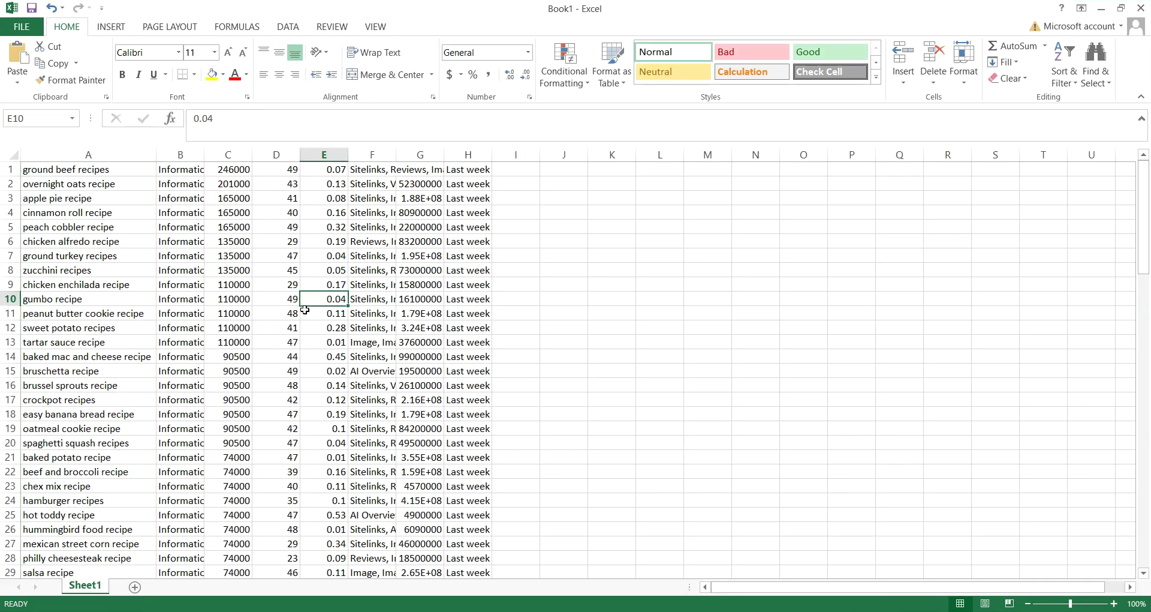
key(ctrl+f)
key(ctrl+v)
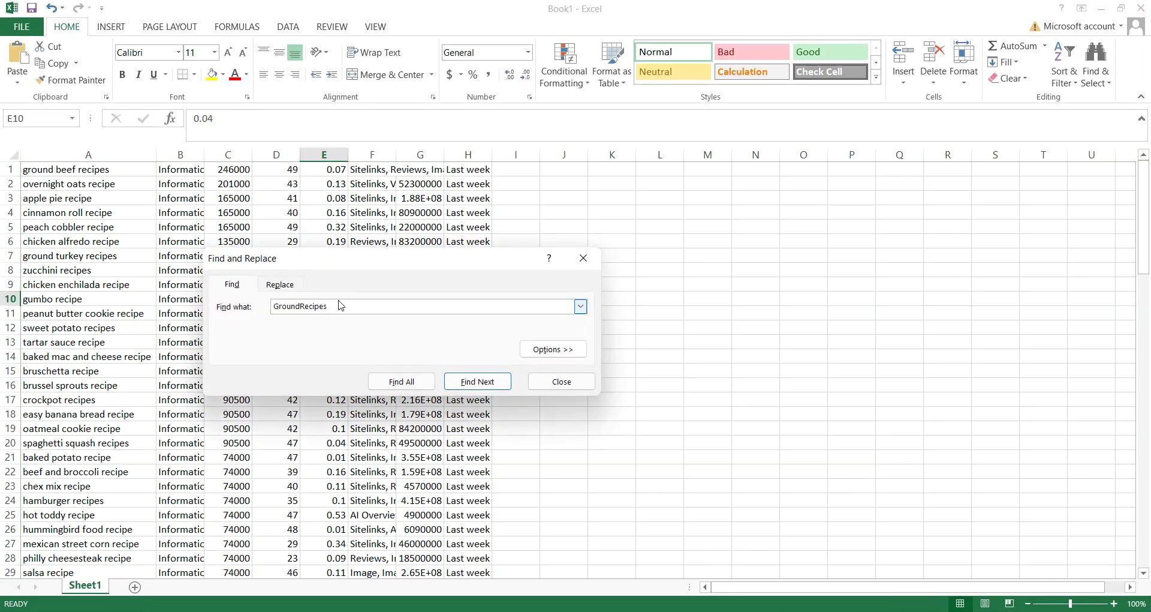
drag(303, 305, 352, 311)
key(BackSpace)
key(Return)
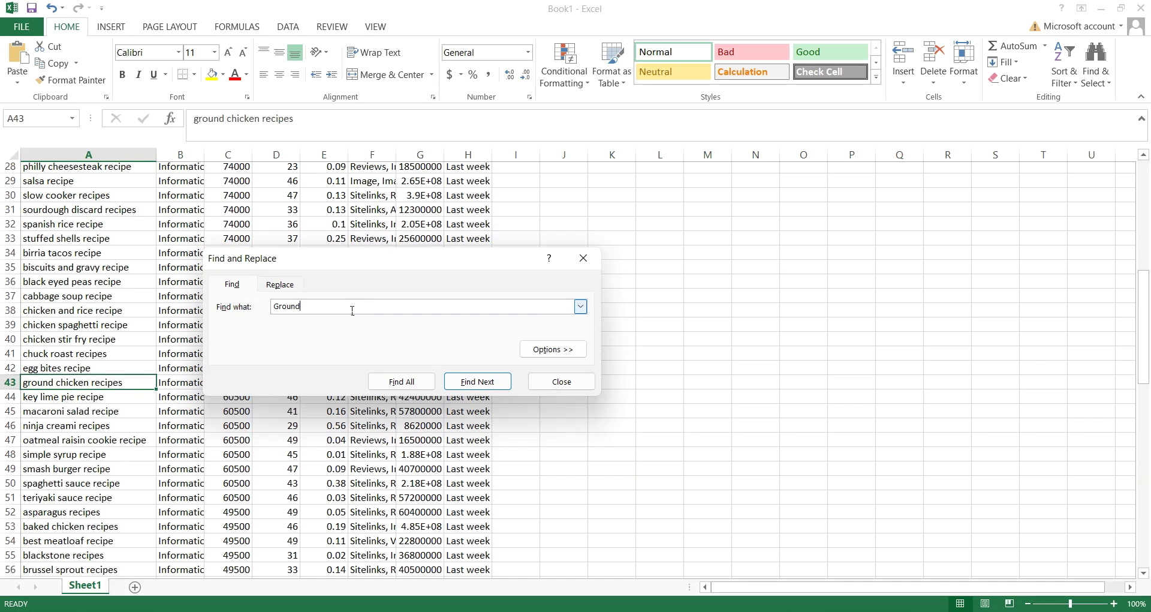
click(414, 382)
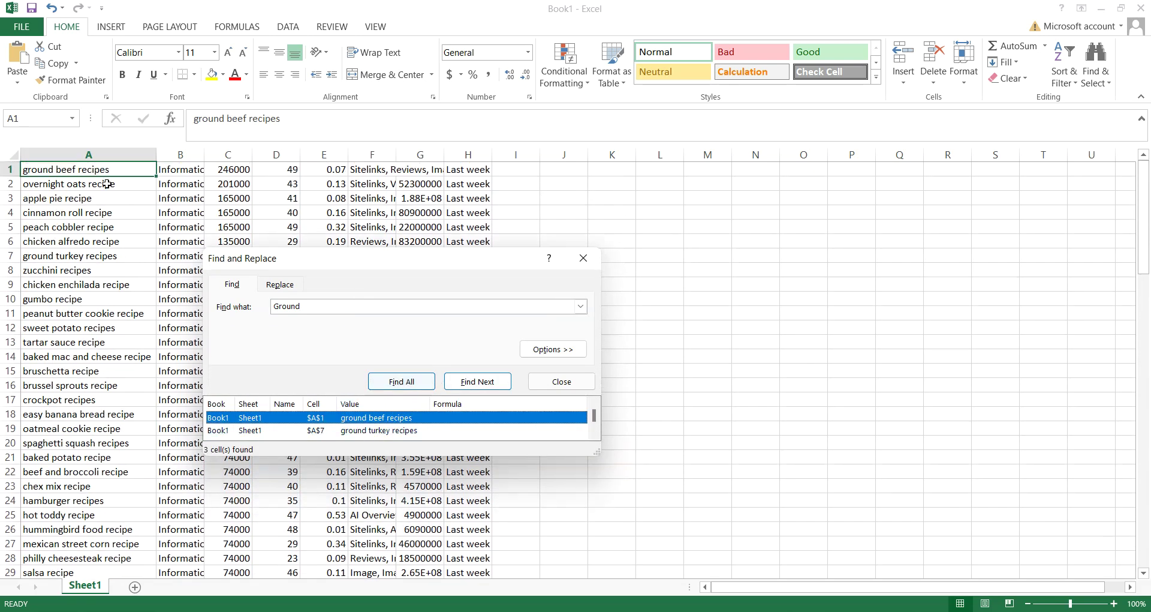
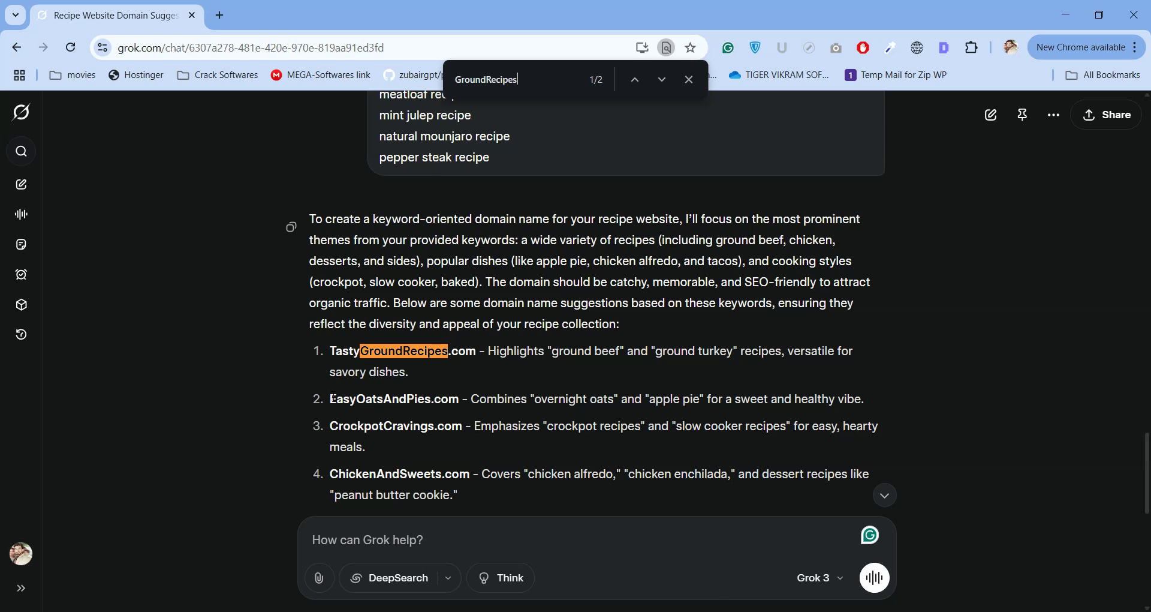
Scroll through Grok's ten recipe domain suggestions and copy 'CrockpotCravings' from the SEO tip.
drag(331, 398, 358, 401)
scroll(360, 402, down, 4)
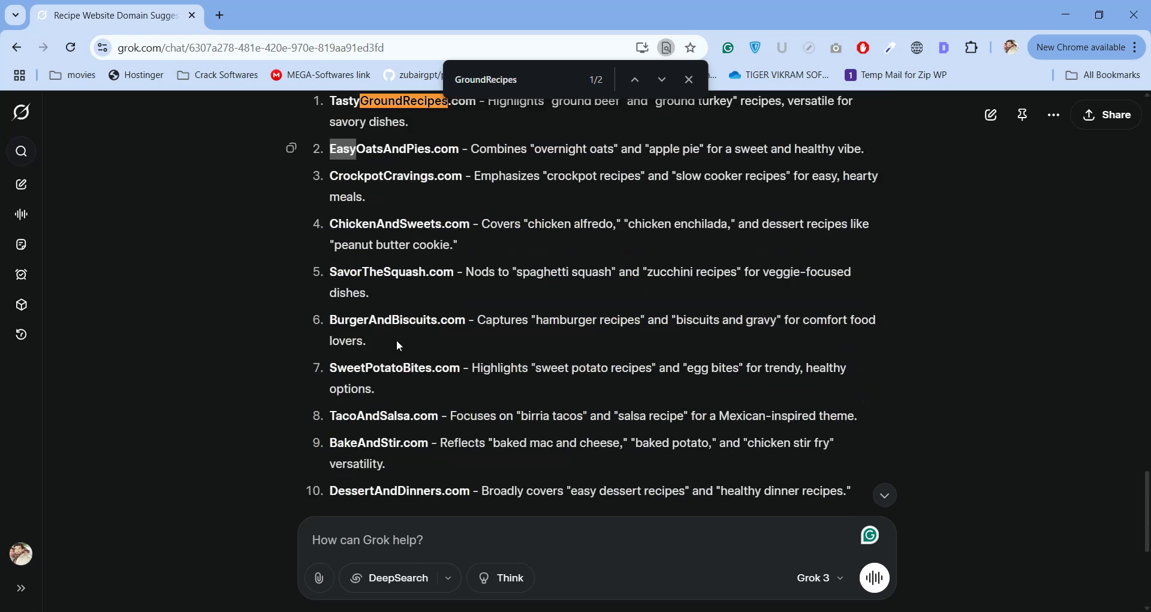
scroll(382, 367, down, 4)
scroll(382, 370, down, 2)
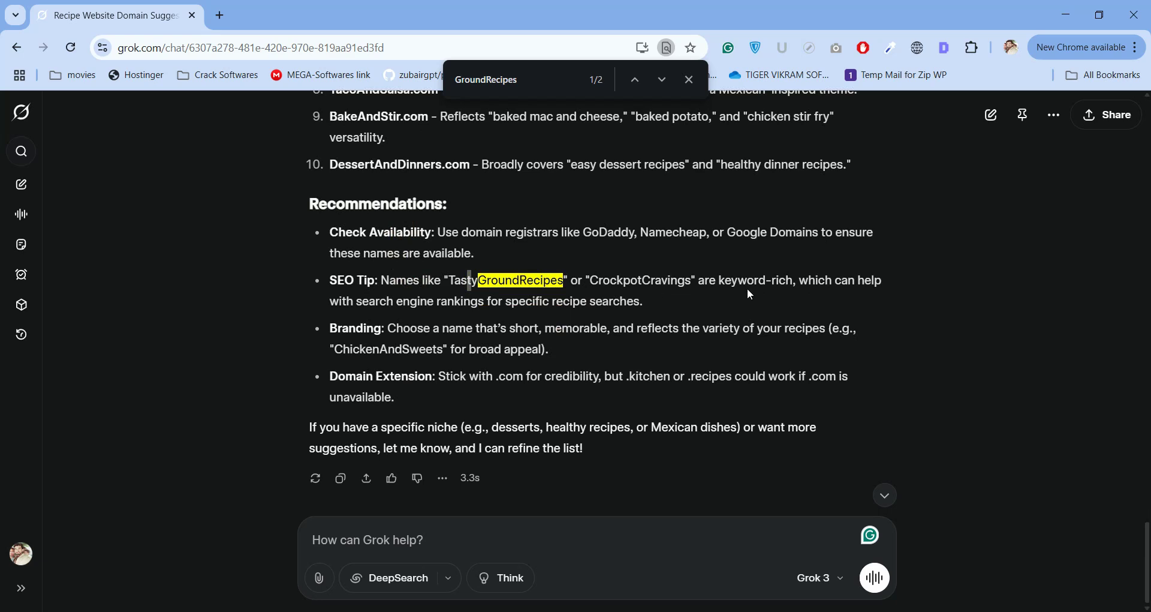
drag(592, 280, 688, 281)
key(ctrl+c)
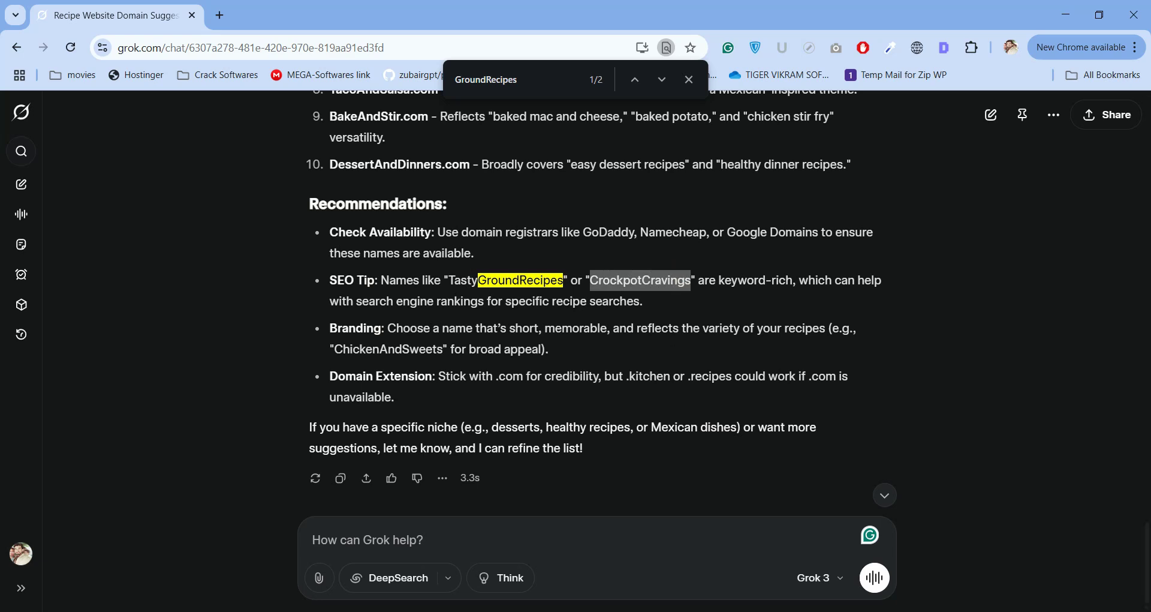
mouse_move(707, 611)
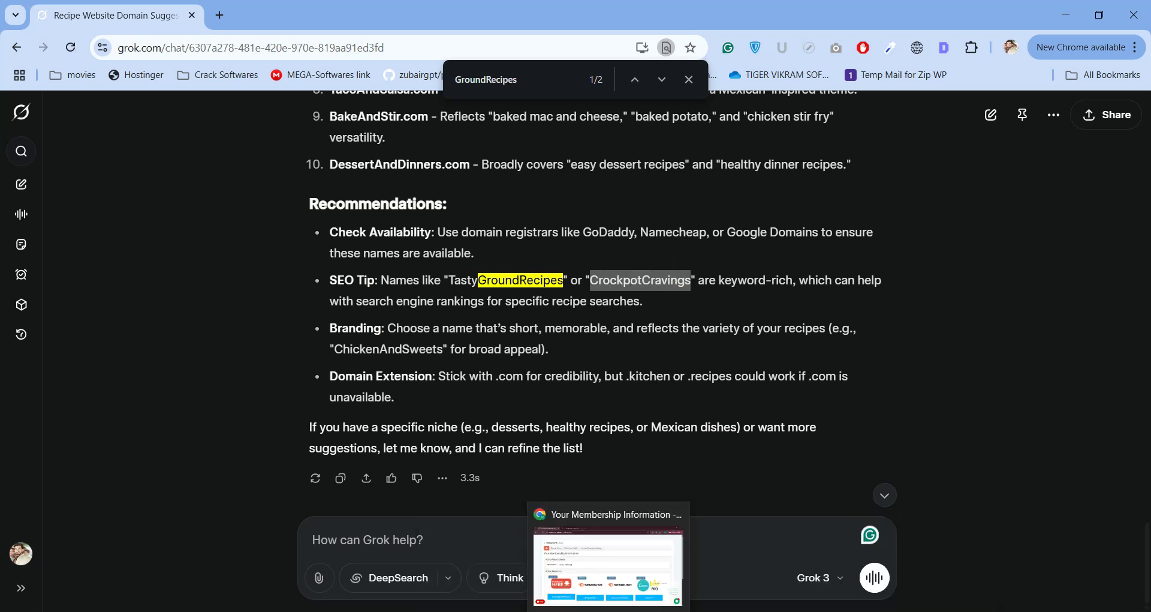
click(770, 611)
Open Semrush in a new tab and go through SEO Dashboard to a blank Keyword Overview.
mouse_move(17, 292)
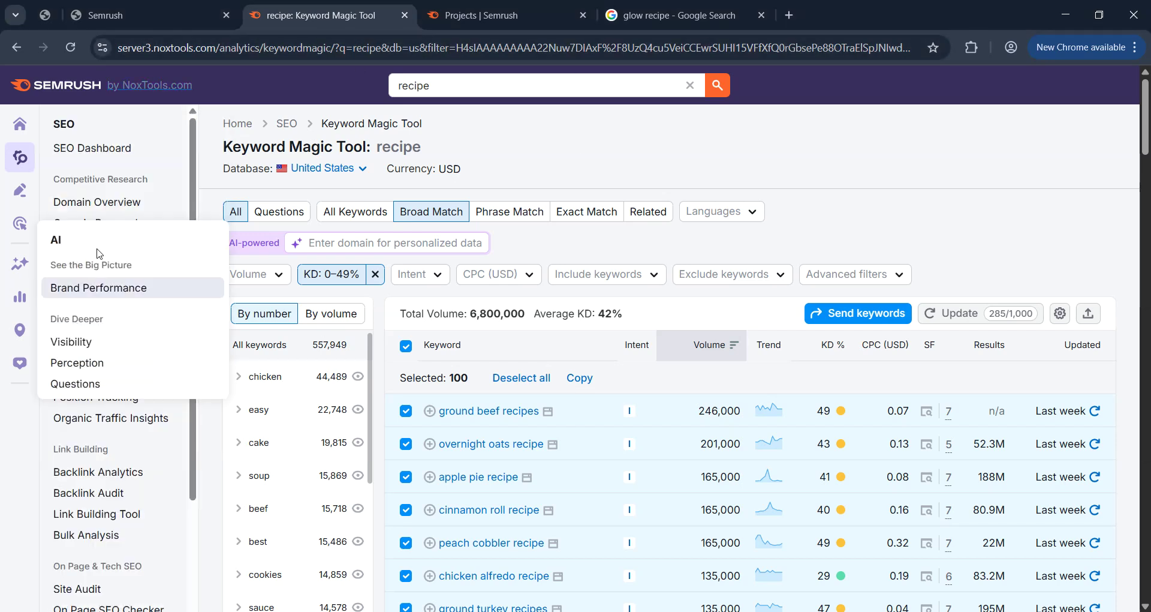
click(597, 157)
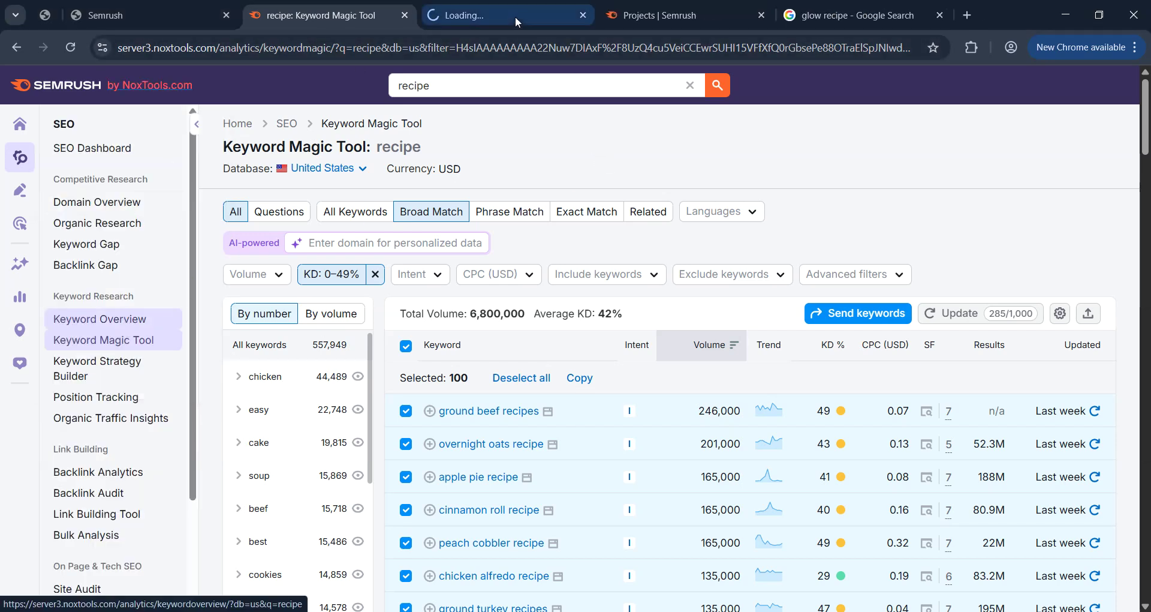
click(516, 17)
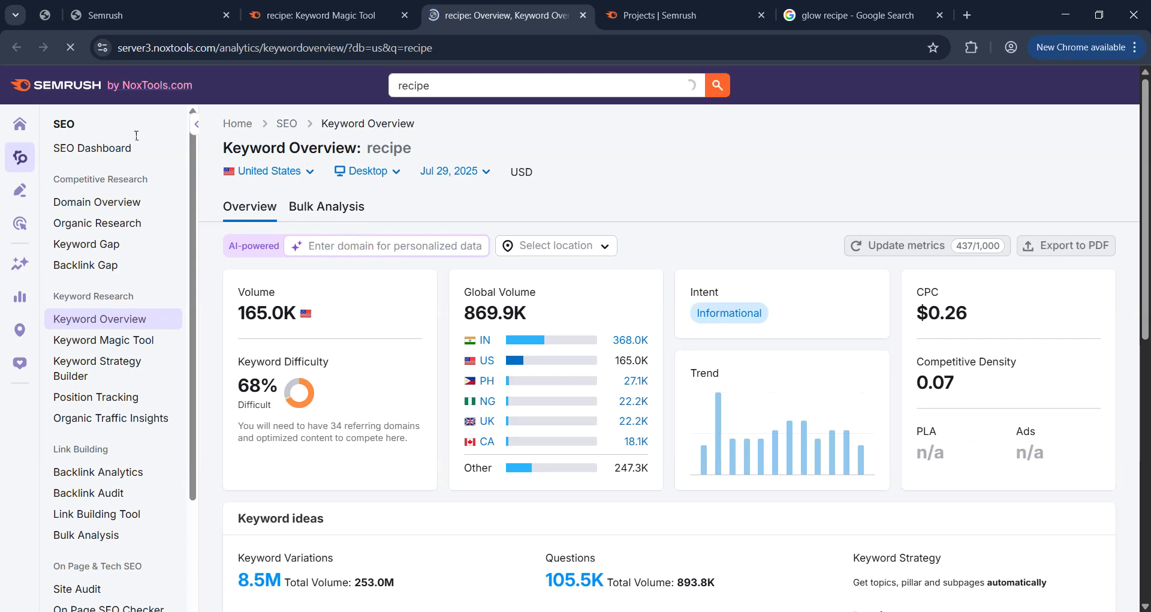
click(70, 43)
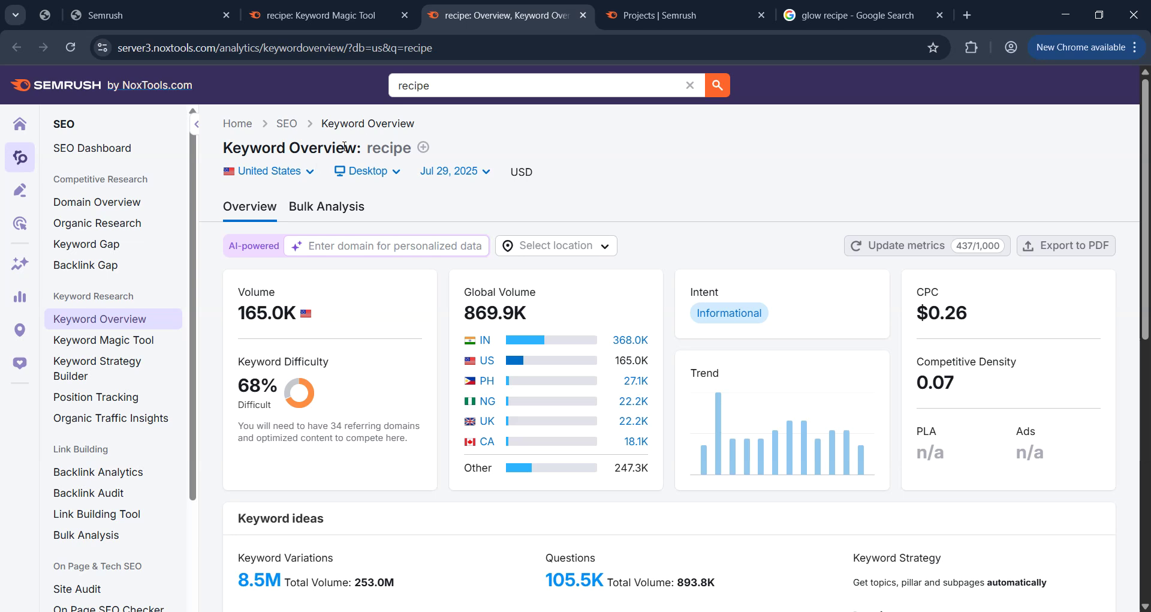
click(284, 125)
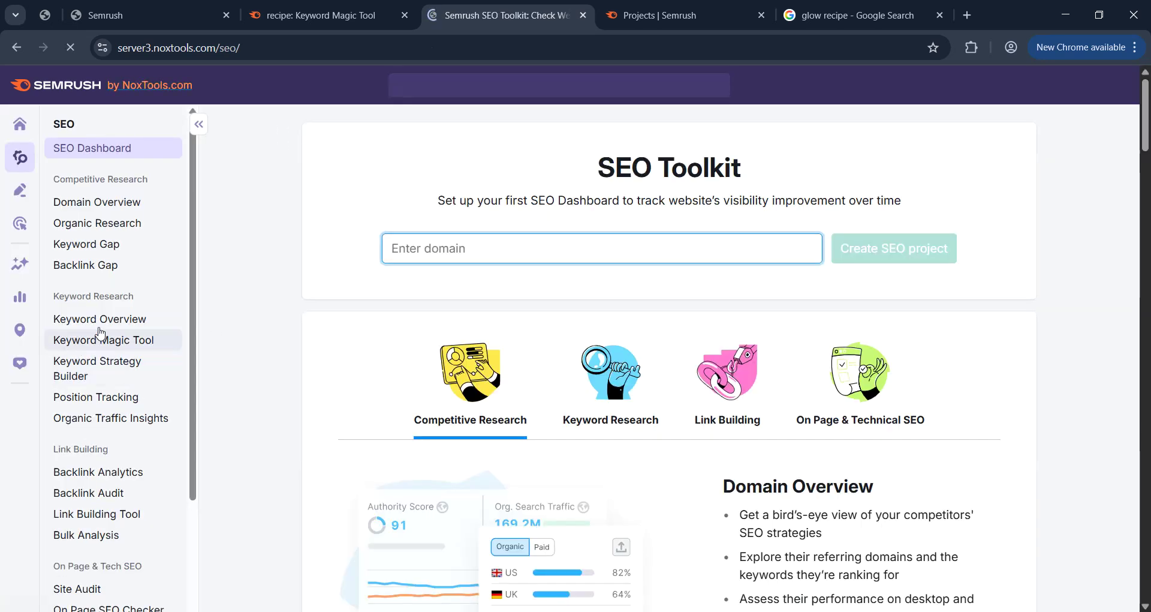
click(105, 322)
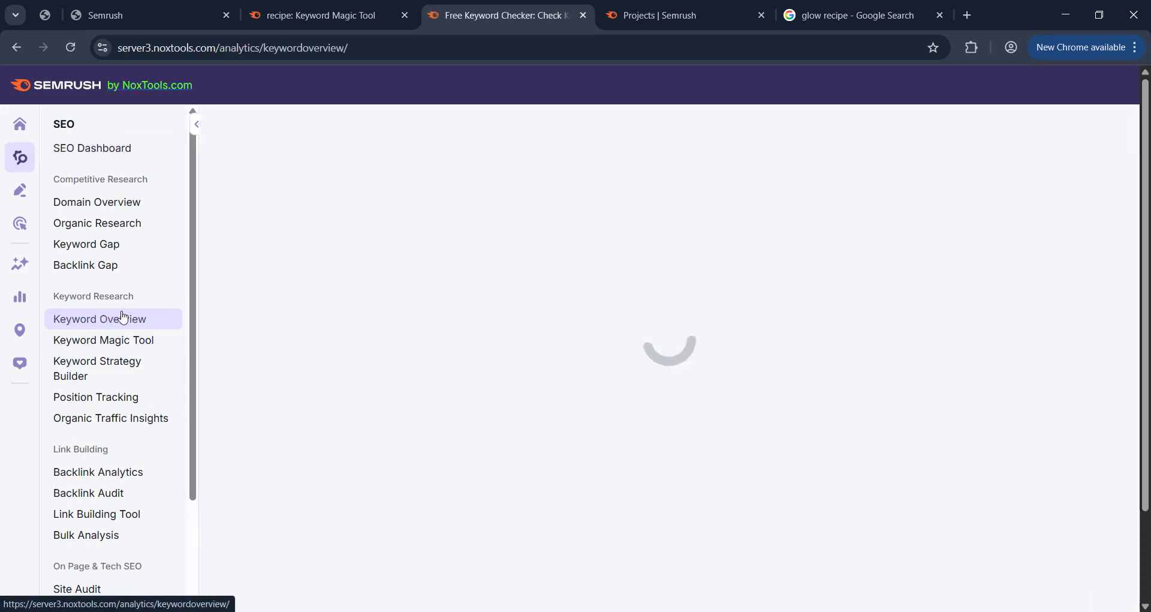
Enter 'Crockpot Cravings' and 'Crock pot Cravings' as the first two keywords.
key(ctrl+v)
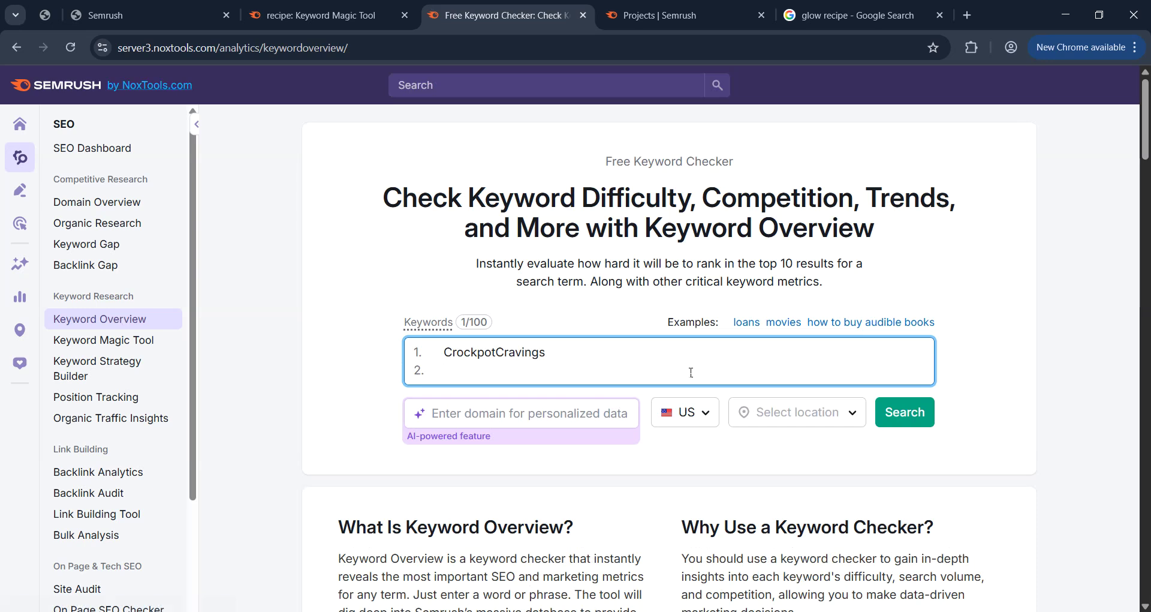
click(501, 353)
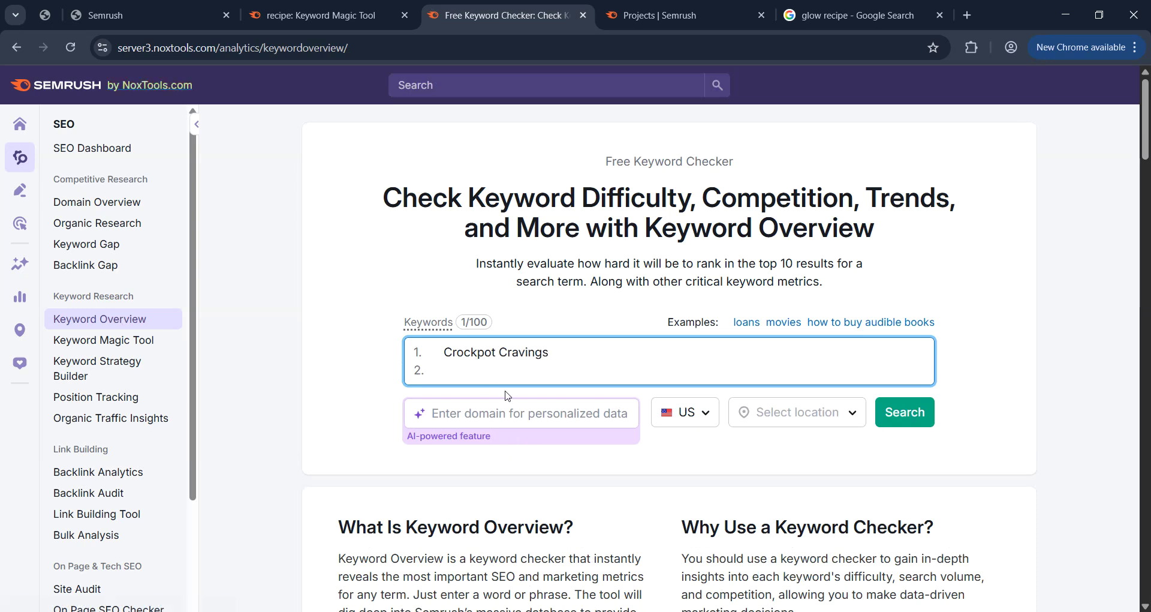
triple_click(539, 360)
key(ctrl+c)
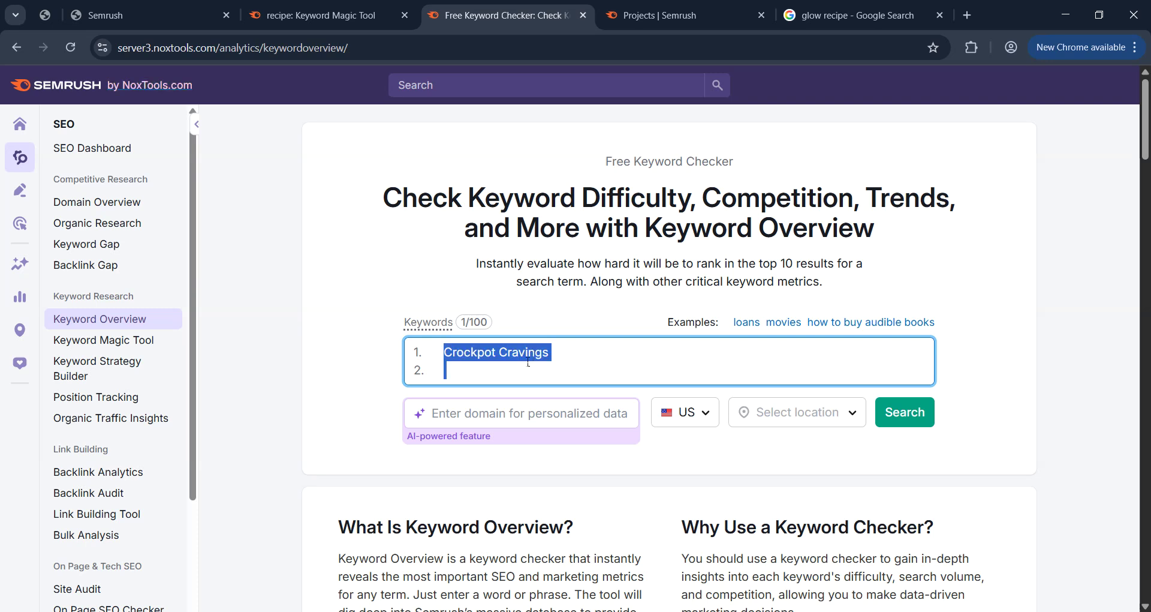
click(503, 369)
key(ctrl+v)
click(480, 370)
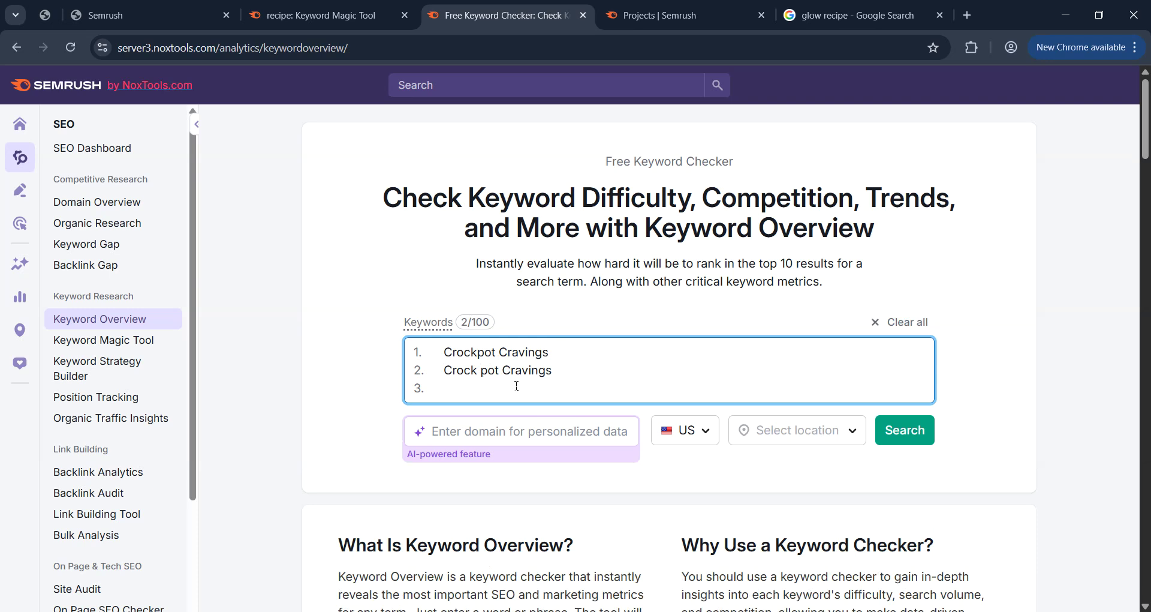
Copy TastyGroundRecipes from Grok, add it as 'Tasty Ground Recipes', and run the check.
mouse_move(738, 611)
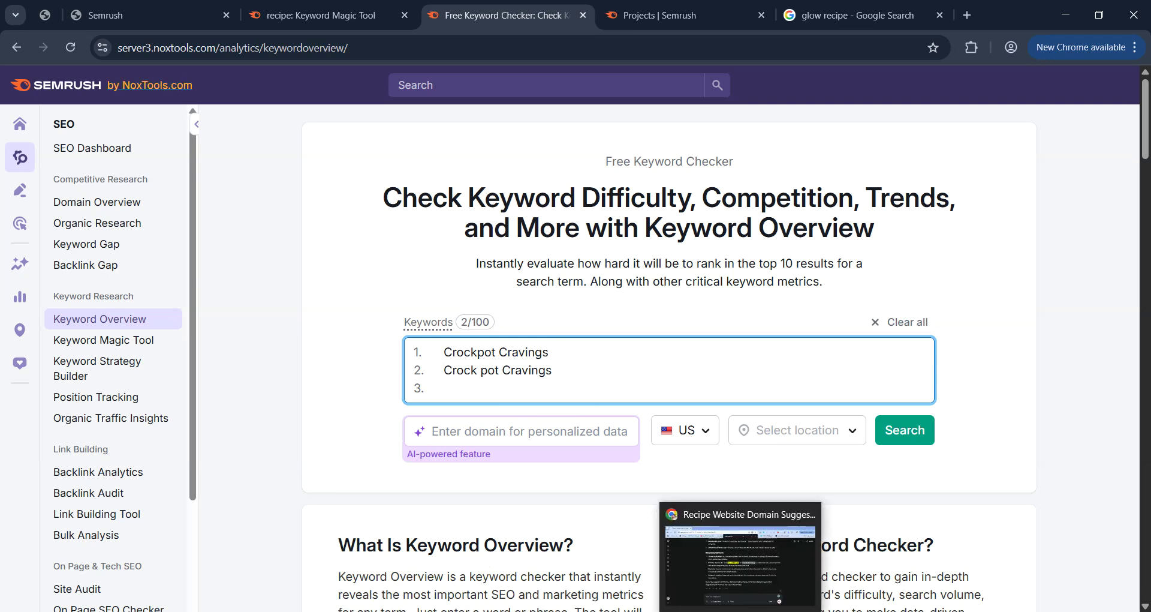
click(738, 561)
click(540, 278)
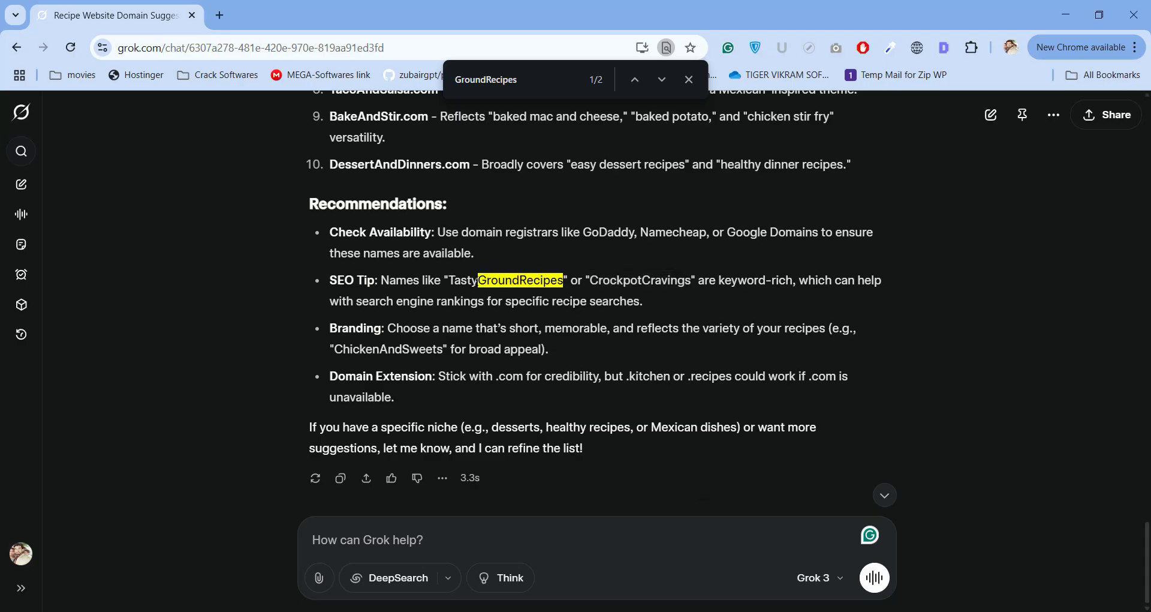
drag(449, 281, 564, 280)
key(ctrl+c)
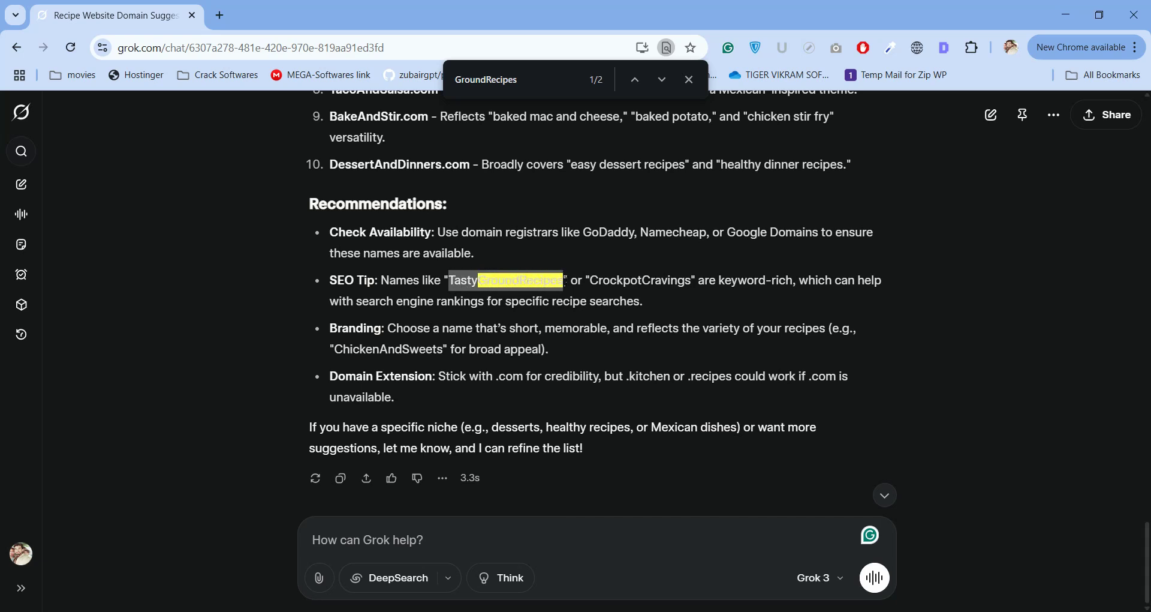
key(alt+Tab)
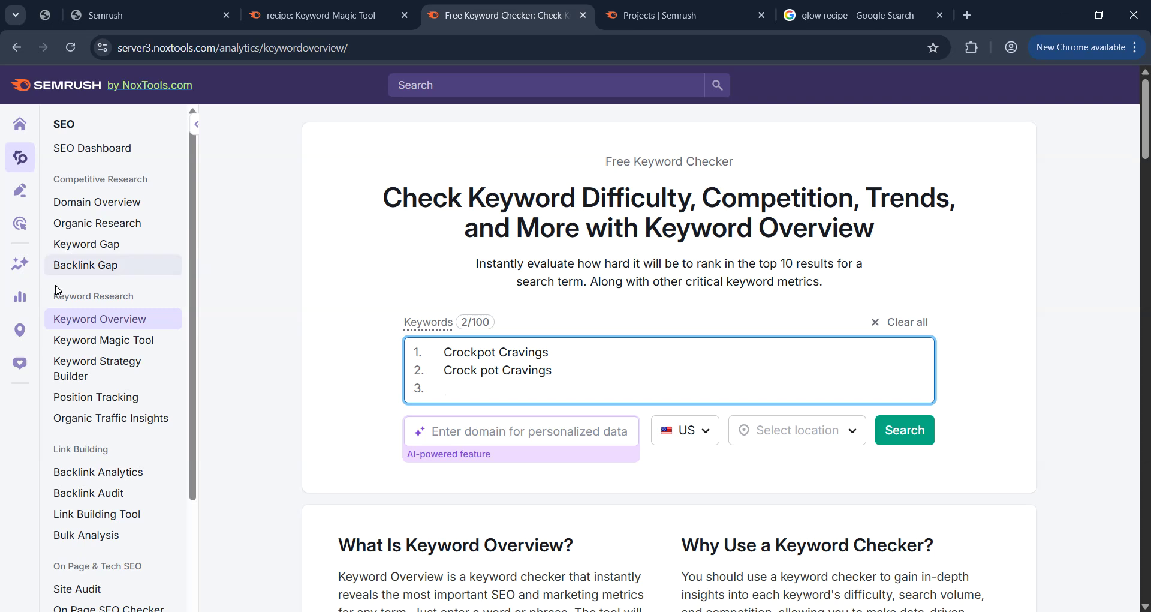
key(ctrl+v)
key(Return)
click(468, 388)
click(520, 388)
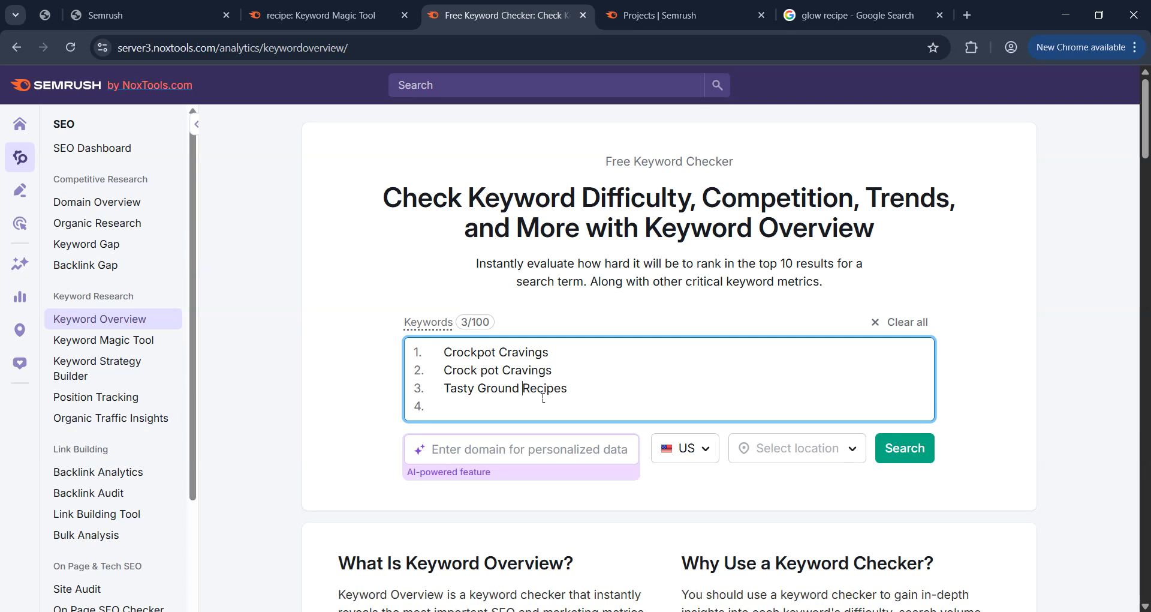
click(894, 439)
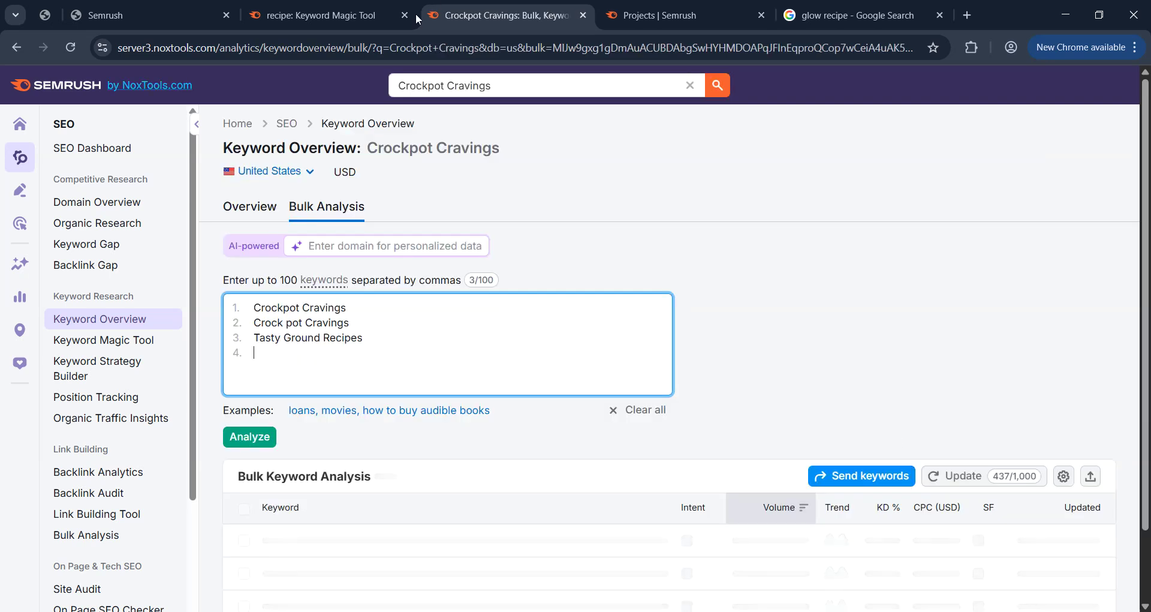
Split 'Crockpot Cravings' into separate Crockpot and Cravings lines.
scroll(508, 274, down, 1)
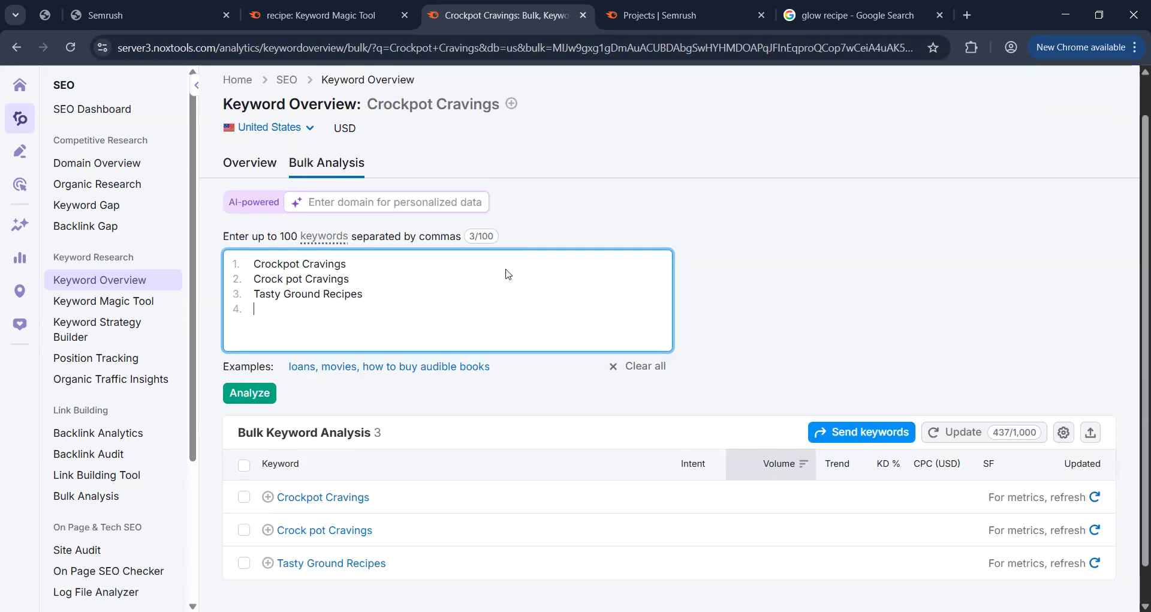
scroll(509, 274, down, 1)
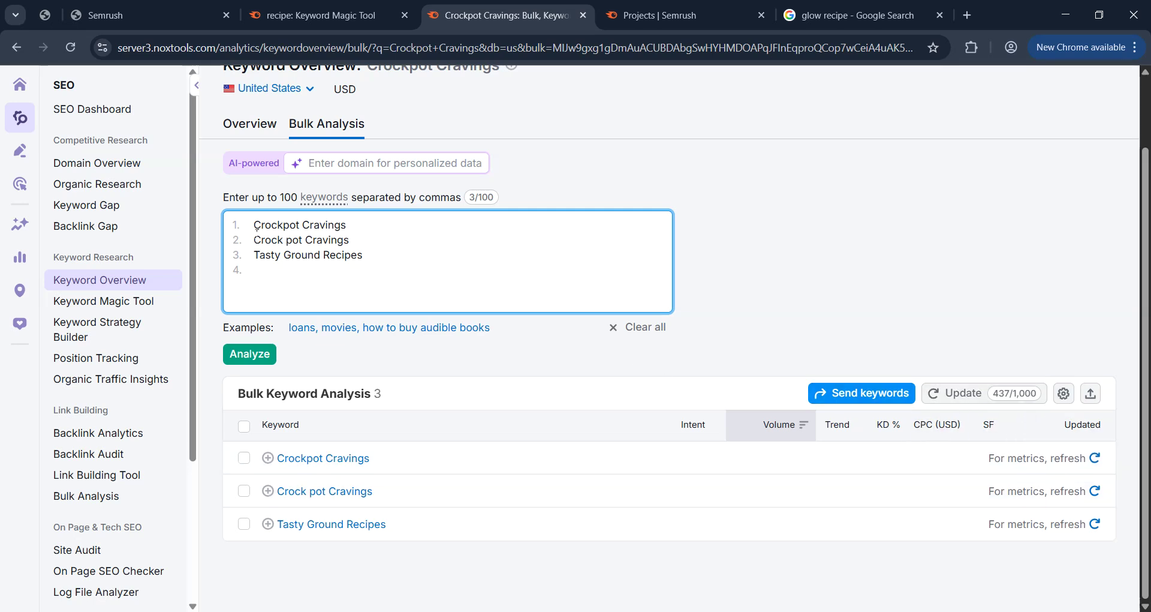
drag(254, 225, 300, 222)
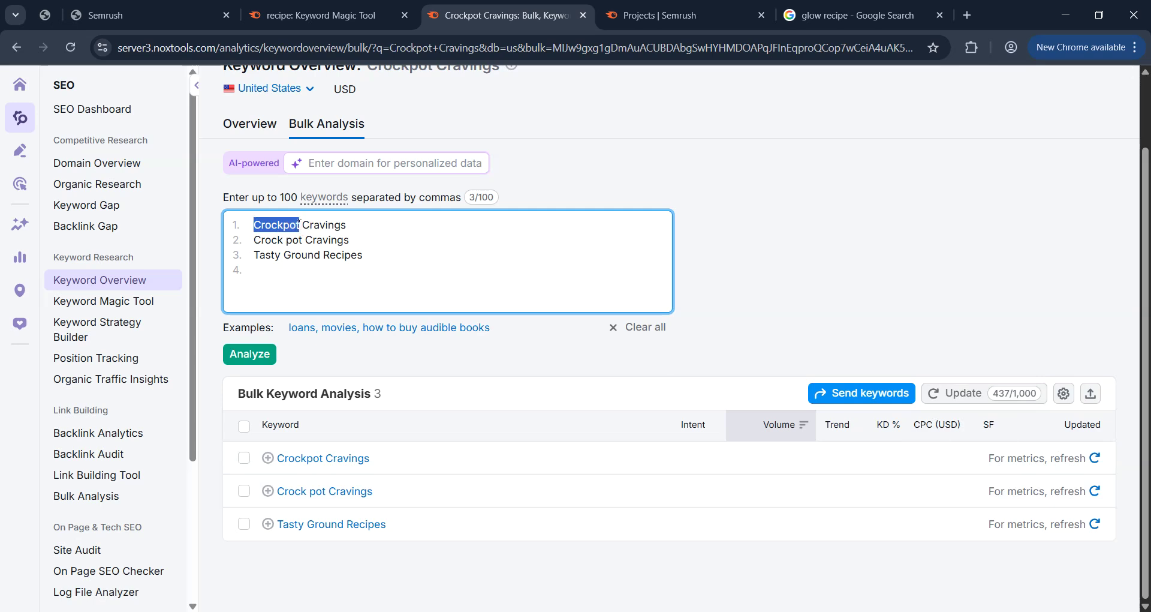
click(300, 223)
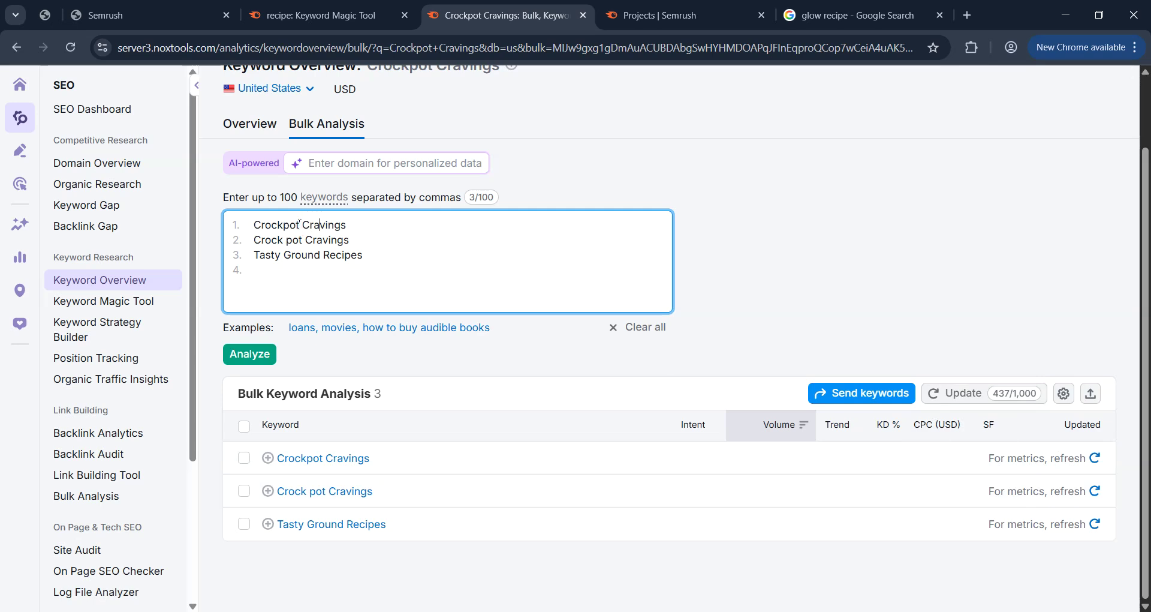
key(Return)
key(Return)
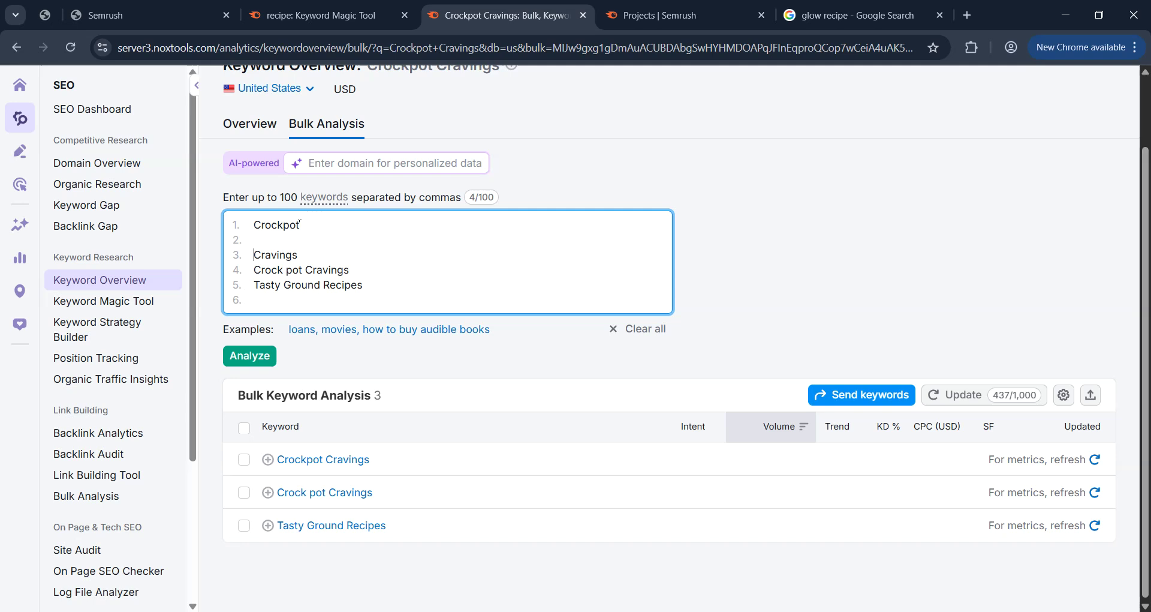
double_click(299, 223)
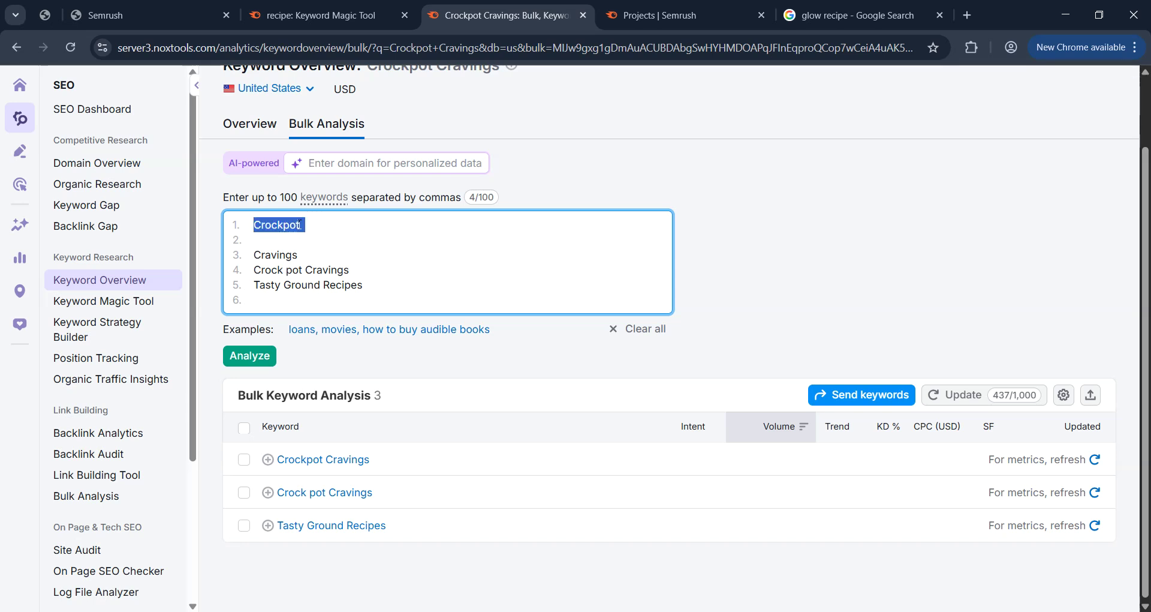
click(299, 224)
key(Return)
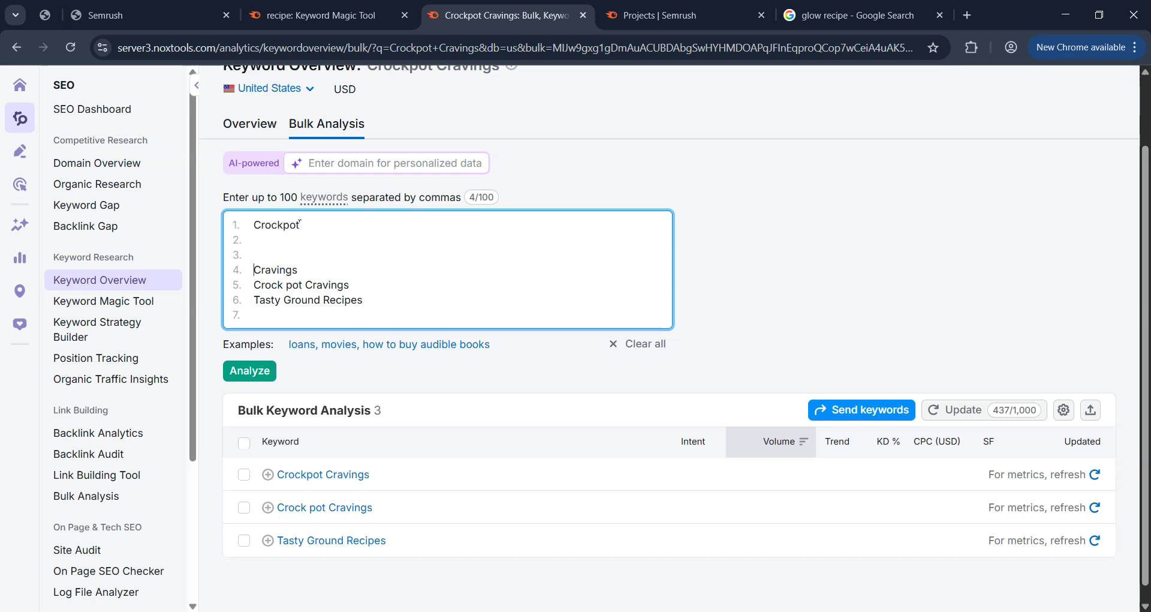
key(BackSpace)
key(BackSpace)
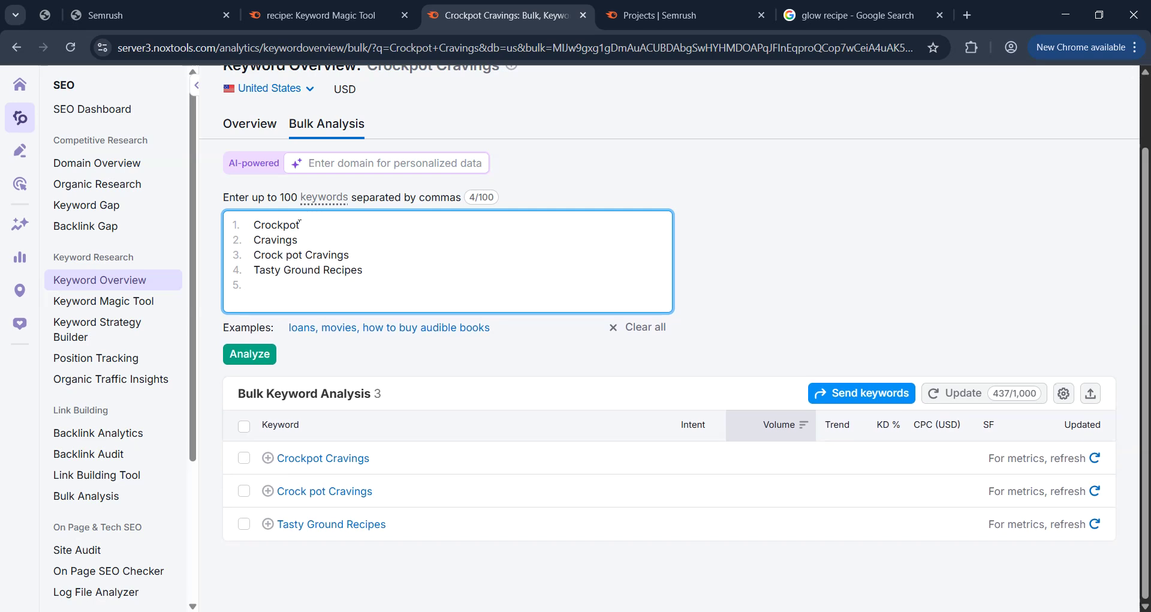
Move 'Crock pot Cravings' to line 3 and break Cravings onto its own line.
drag(255, 255, 360, 255)
key(ctrl+c)
key(BackSpace)
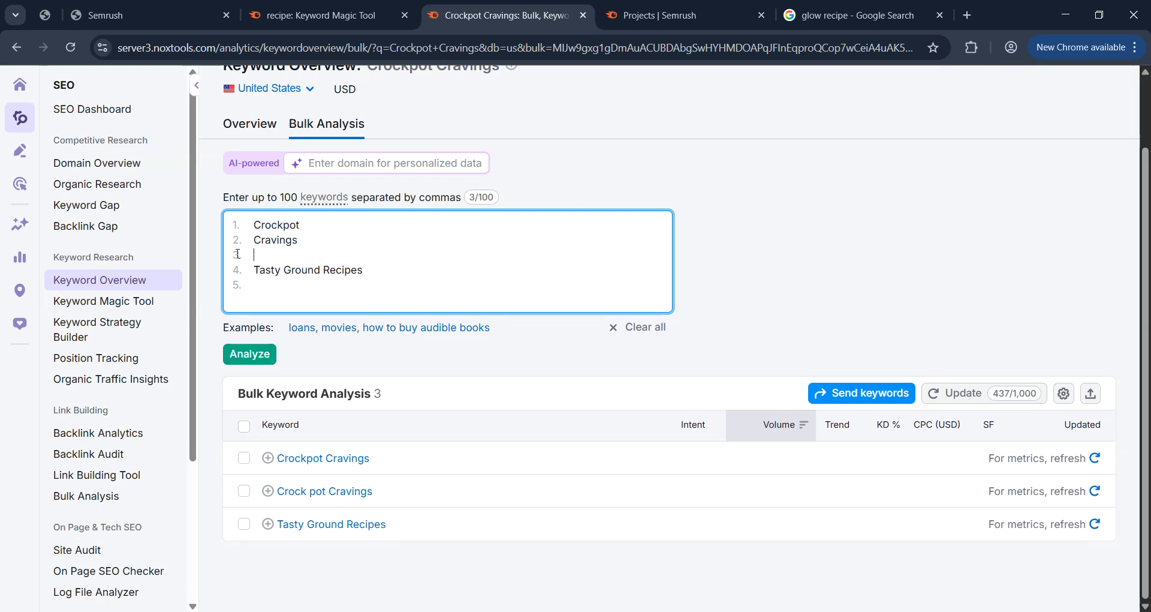
key(ctrl+v)
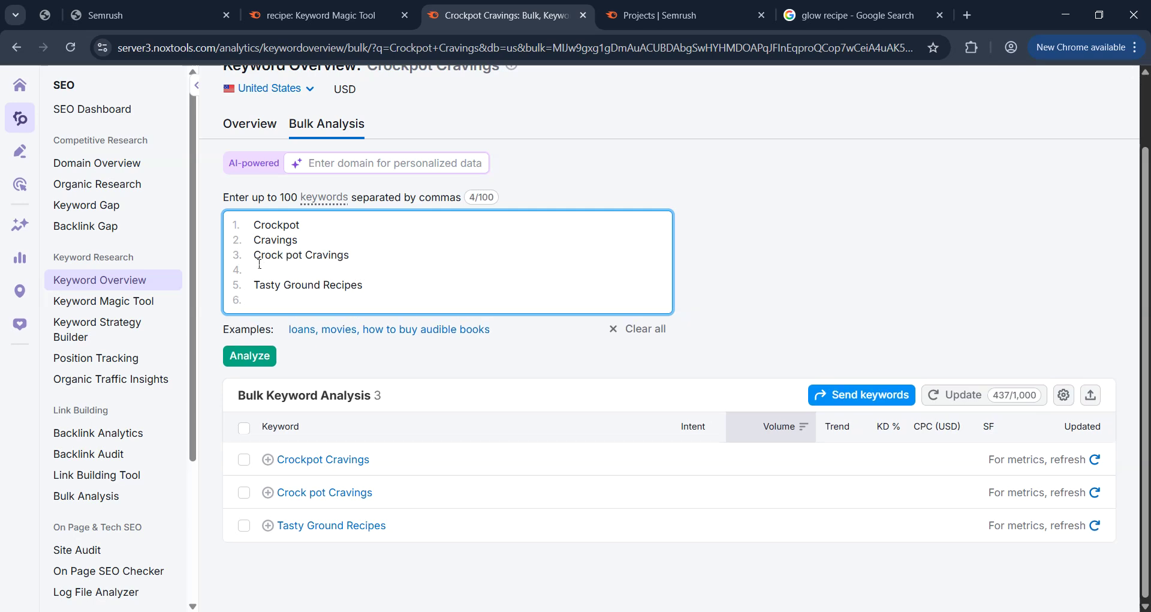
key(BackSpace)
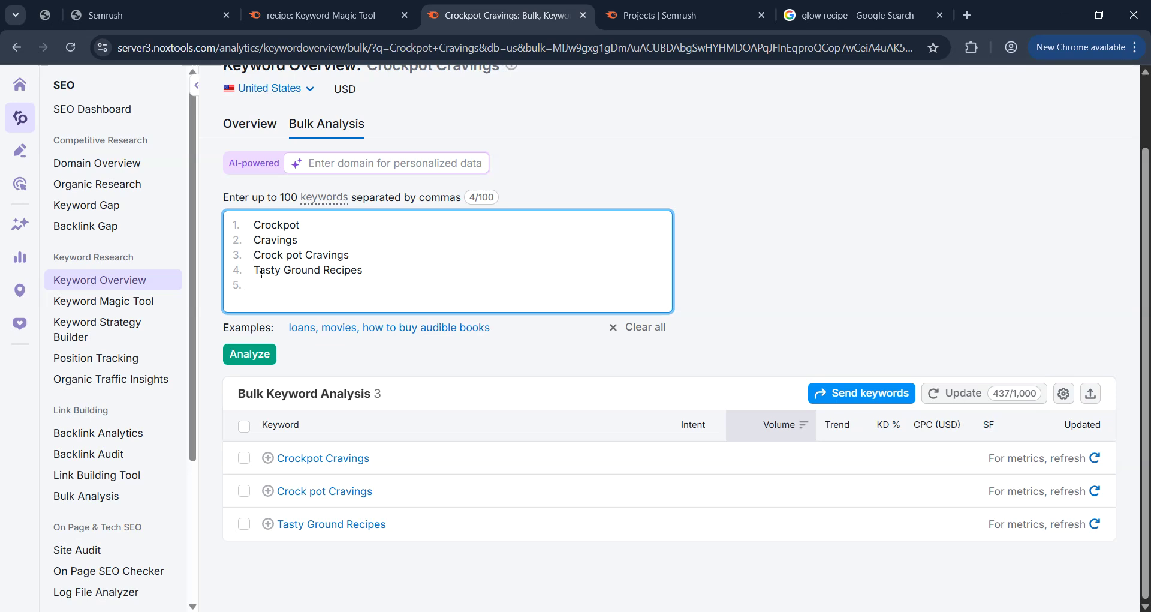
key(ctrl+shift+Right)
key(ctrl+shift+Right)
key(Right)
key(Return)
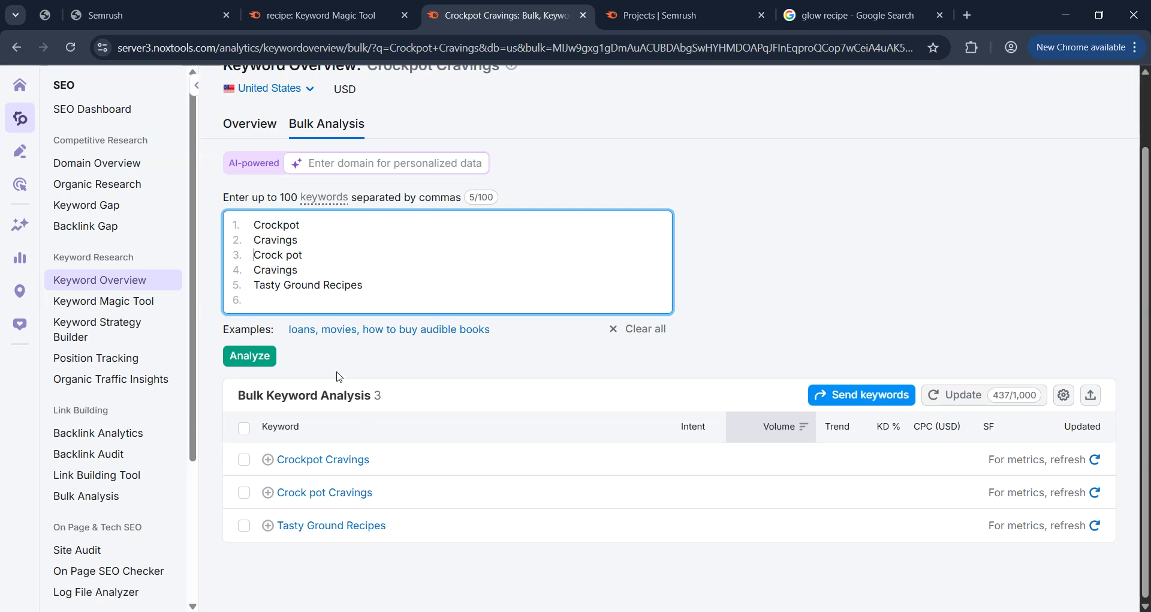
Restore 'Crock pot Cravings' from clipboard history and delete the duplicate Cravings line.
click(378, 295)
click(376, 270)
key(Return)
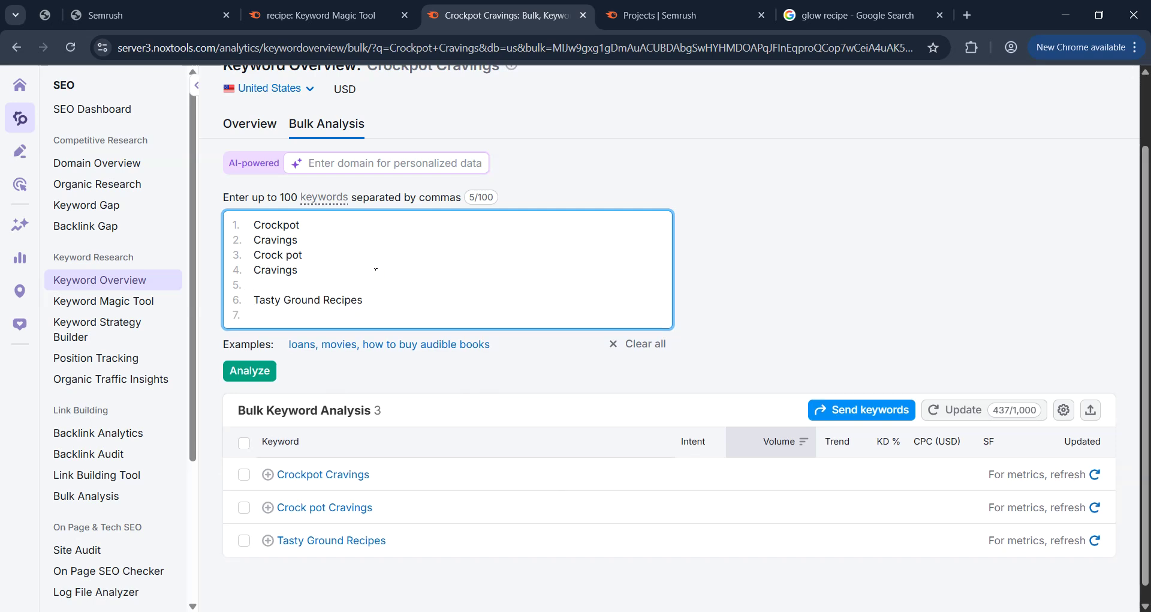
key(super+v)
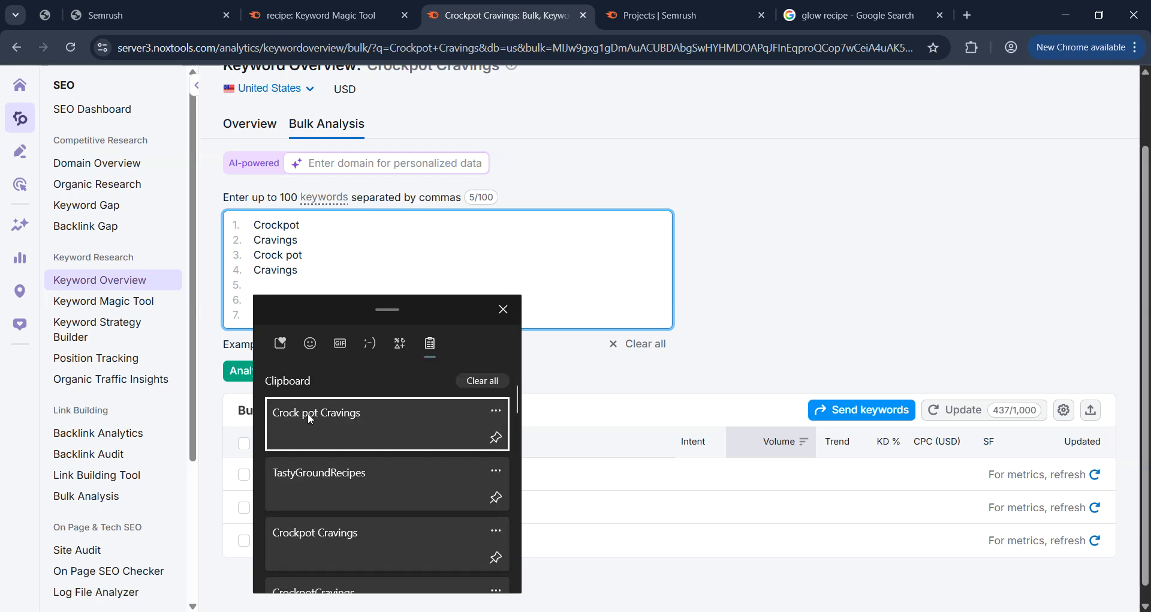
click(313, 415)
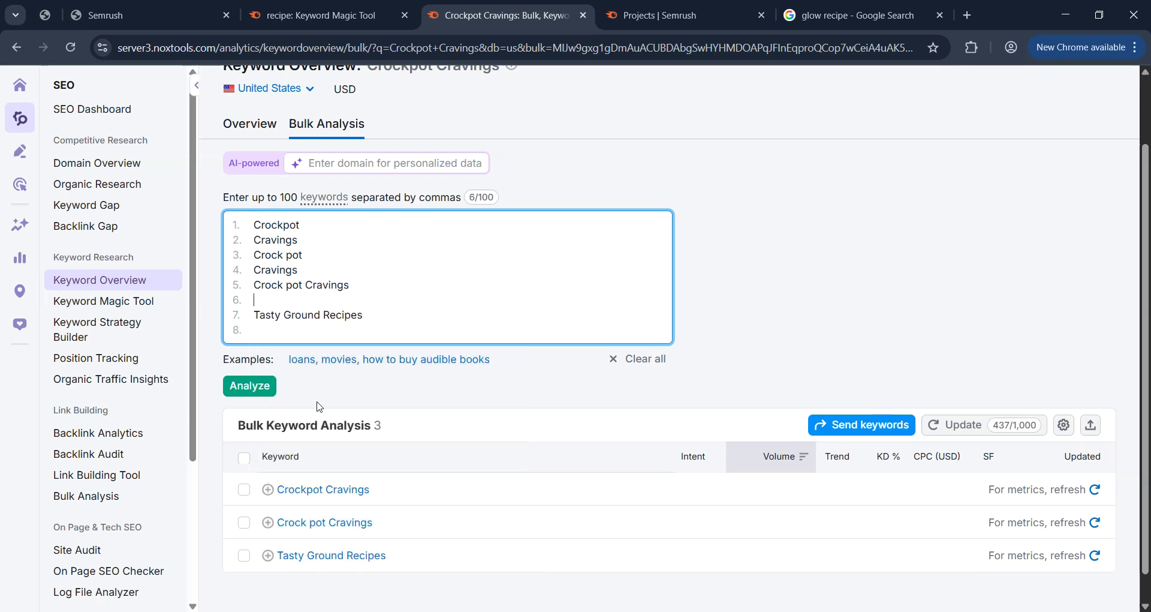
key(BackSpace)
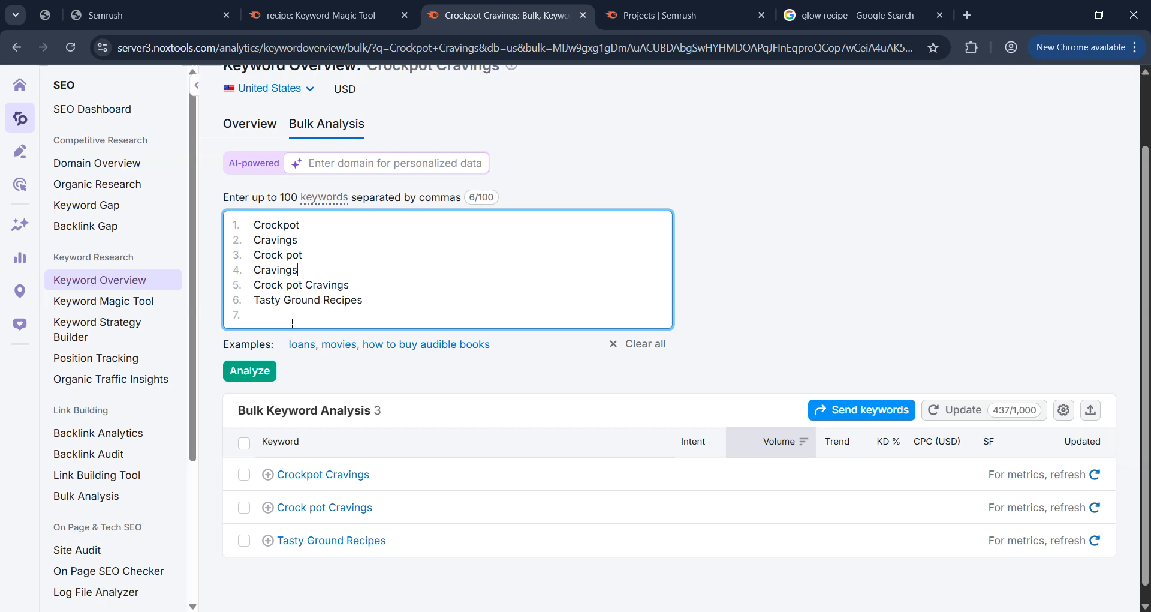
key(shift+End)
key(BackSpace)
key(BackSpace)
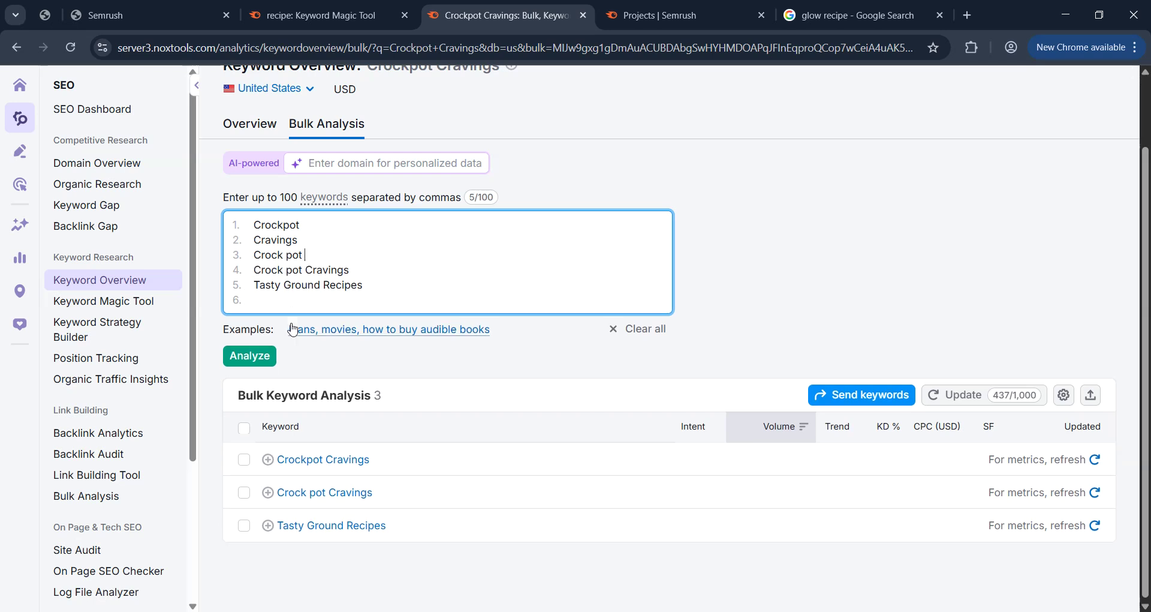
Split 'Tasty Ground Recipes' into separate Tasty, Ground and Recipes lines.
key(Left)
key(Left)
key(Left)
key(Down)
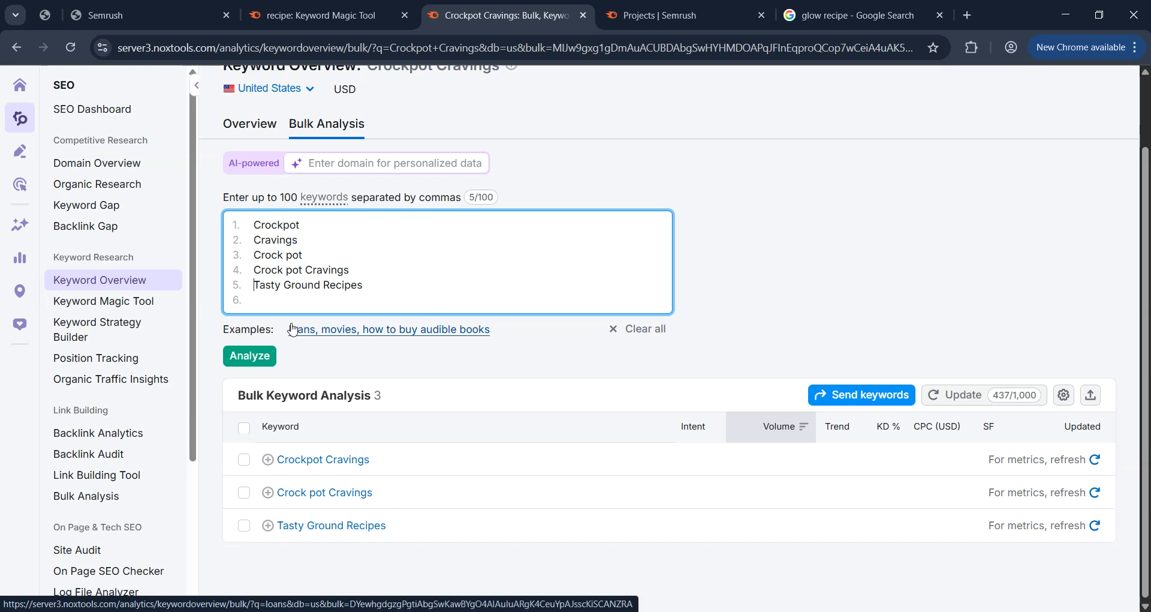
key(shift+Right)
key(shift+Right)
key(shift+Right)
key(shift+Right)
key(shift+Right)
key(shift+Right)
key(shift+Right)
key(shift+Right)
key(shift+Right)
key(shift+Right)
key(shift+Right)
key(shift+Right)
key(shift+Right)
key(shift+Right)
key(shift+Right)
key(shift+Right)
key(shift+Right)
key(shift+Left)
key(shift+Left)
key(shift+Left)
key(shift+Left)
key(shift+Left)
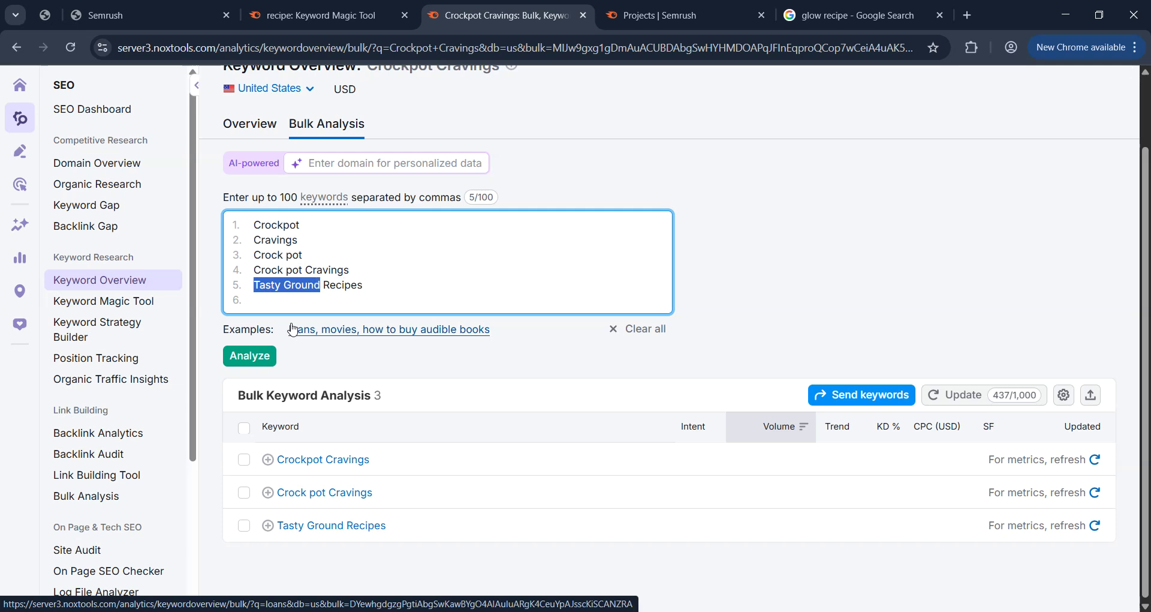
key(Right)
key(Right)
key(Right)
key(Right)
key(Right)
key(Right)
key(Up)
key(Down)
key(Left)
key(Left)
key(Left)
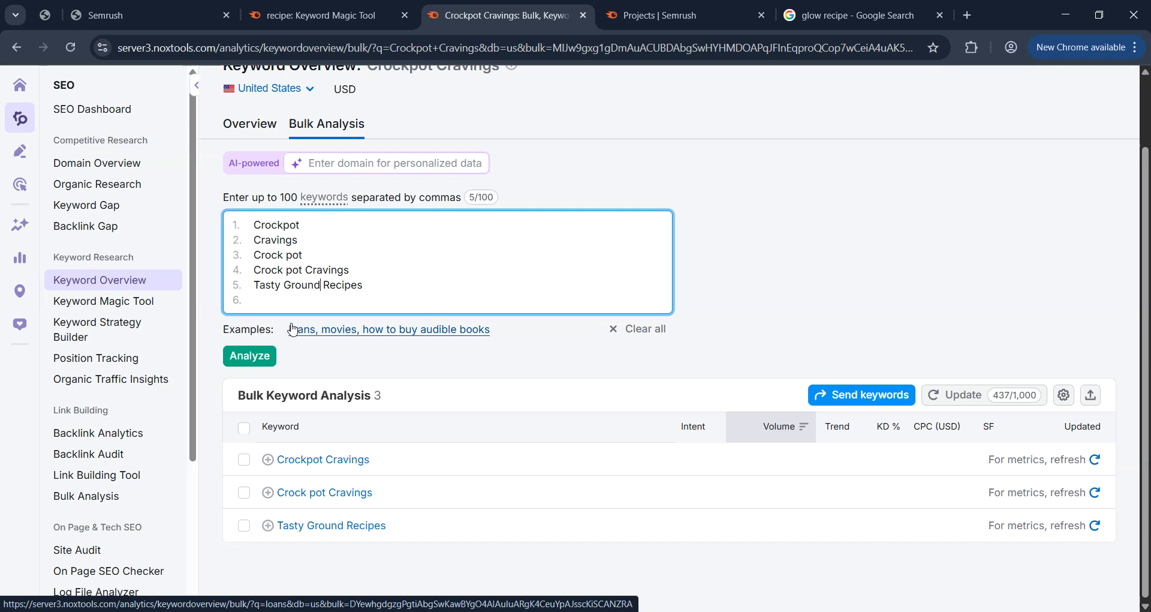
key(Return)
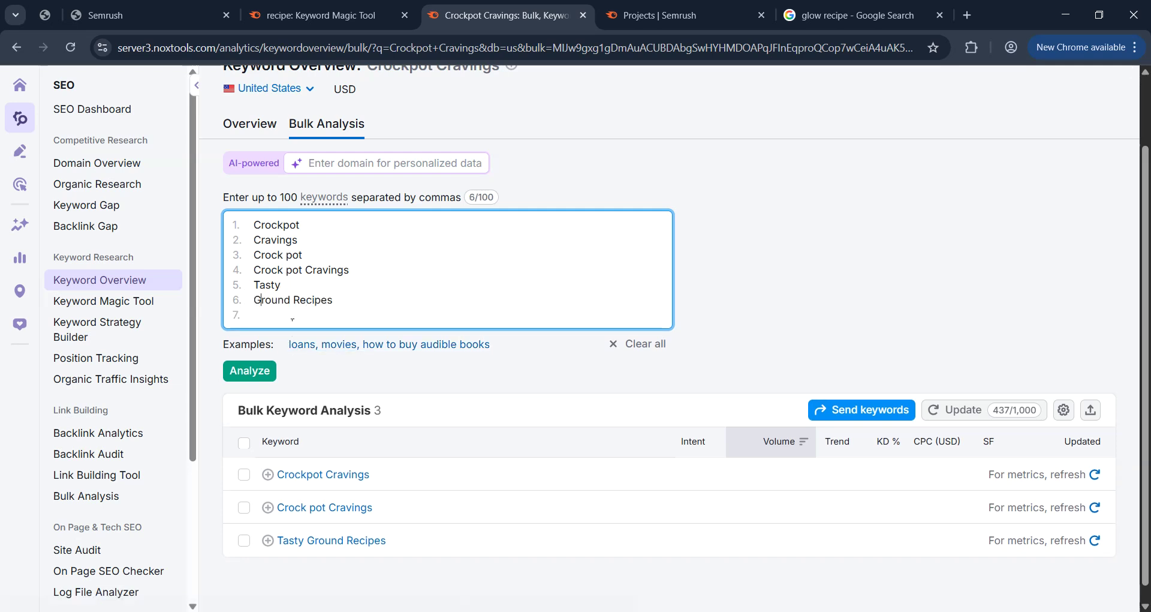
key(Return)
key(Down)
key(Return)
key(BackSpace)
key(BackSpace)
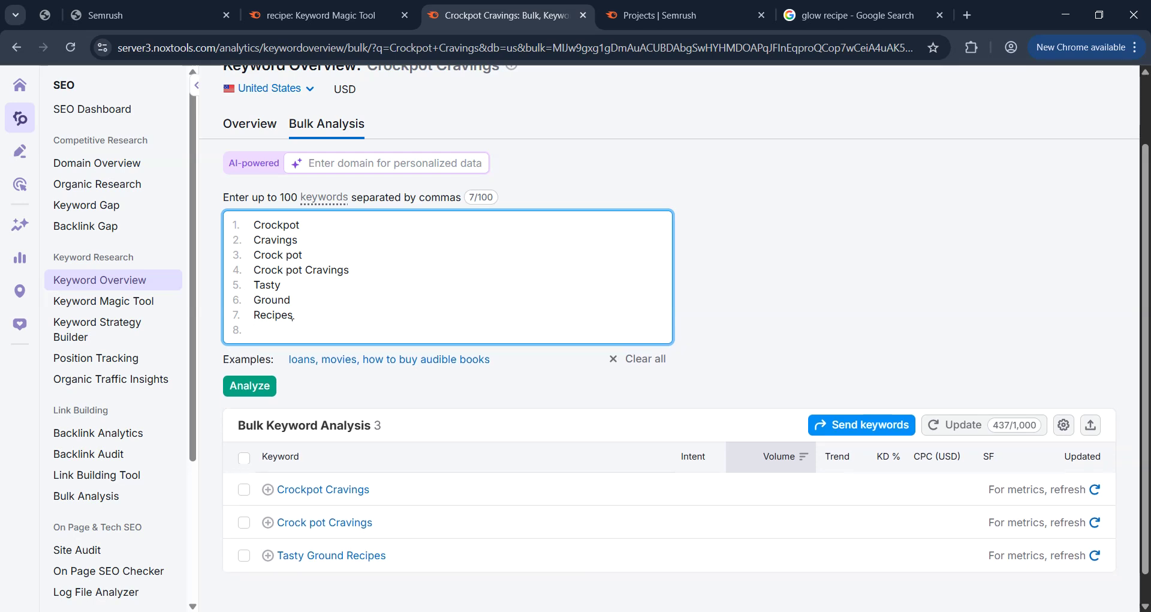
key(Return)
Add 'Tasty Ground' as a new keyword using TastyGroundRecipes from clipboard history.
key(super+v)
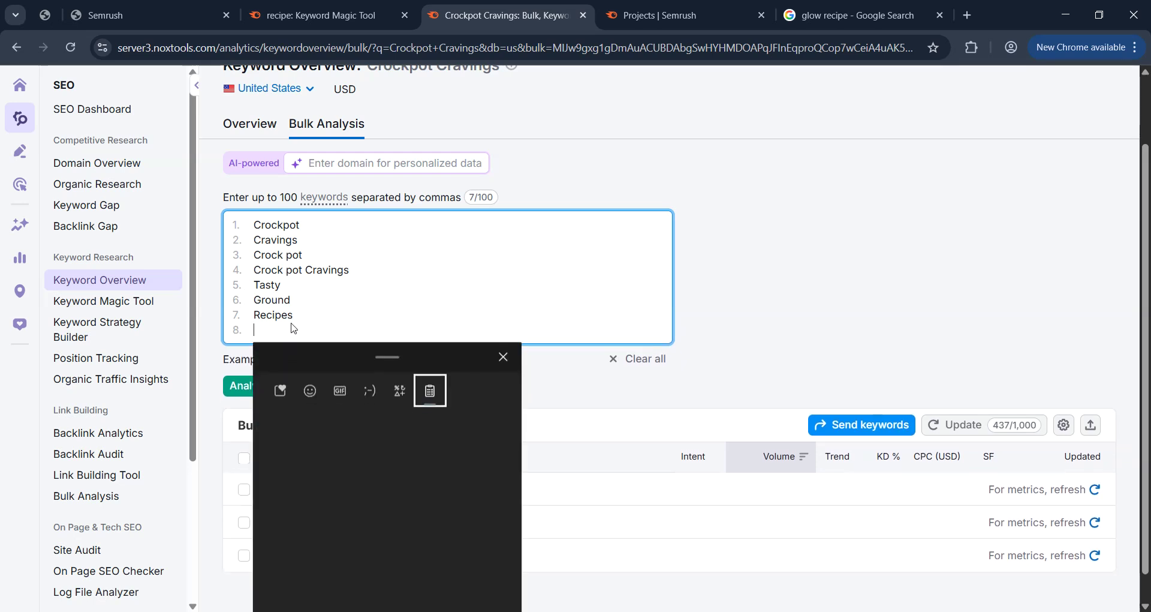
click(330, 520)
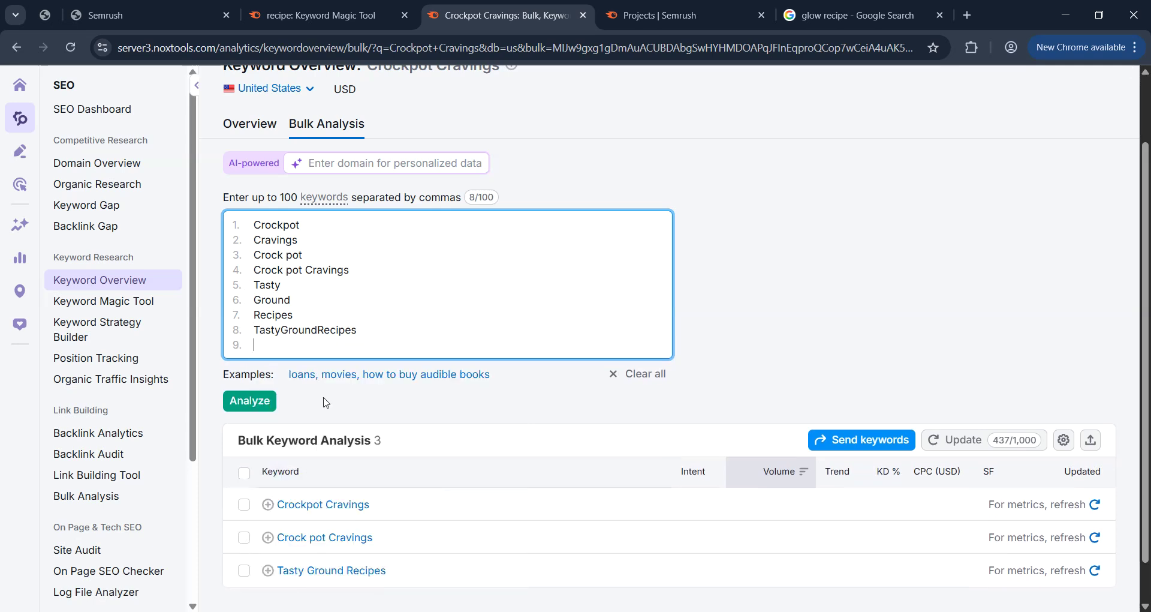
click(280, 329)
click(321, 329)
key(Return)
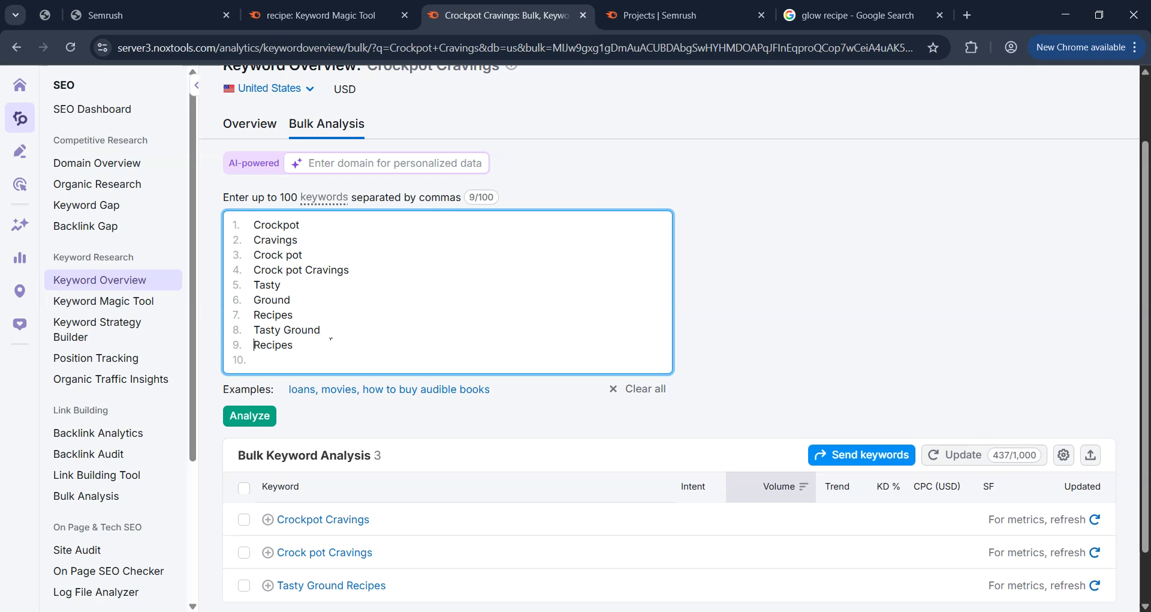
Add 'Tasty Ground Recipes' as line 9, delete the stray Recipes line, and analyze.
key(super+v)
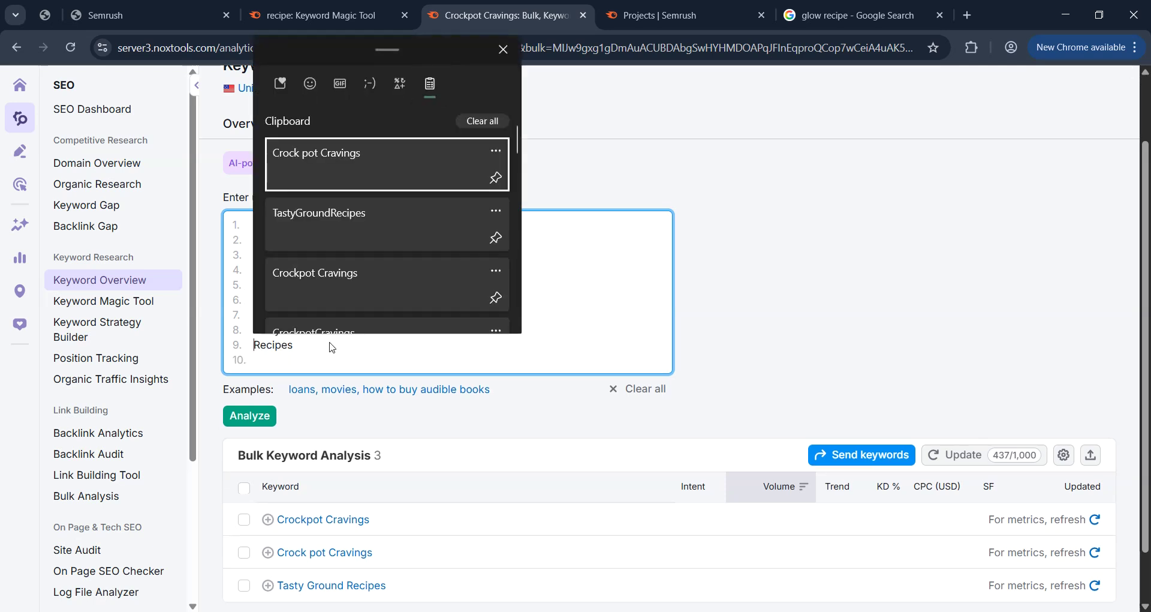
click(359, 231)
drag(321, 344, 367, 333)
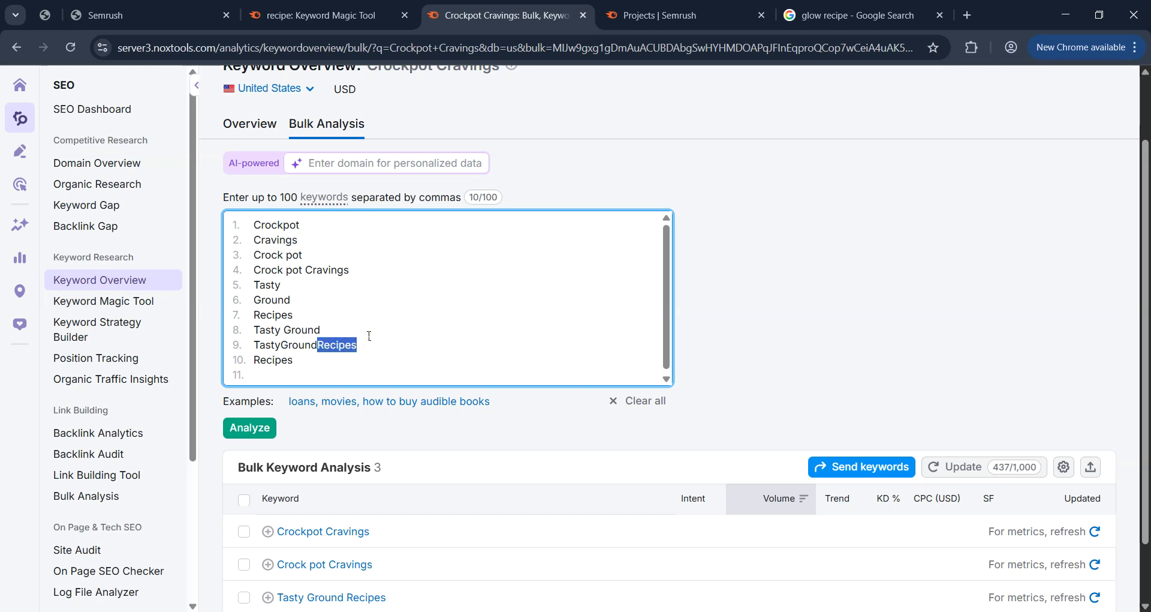
key(Left)
key(Right)
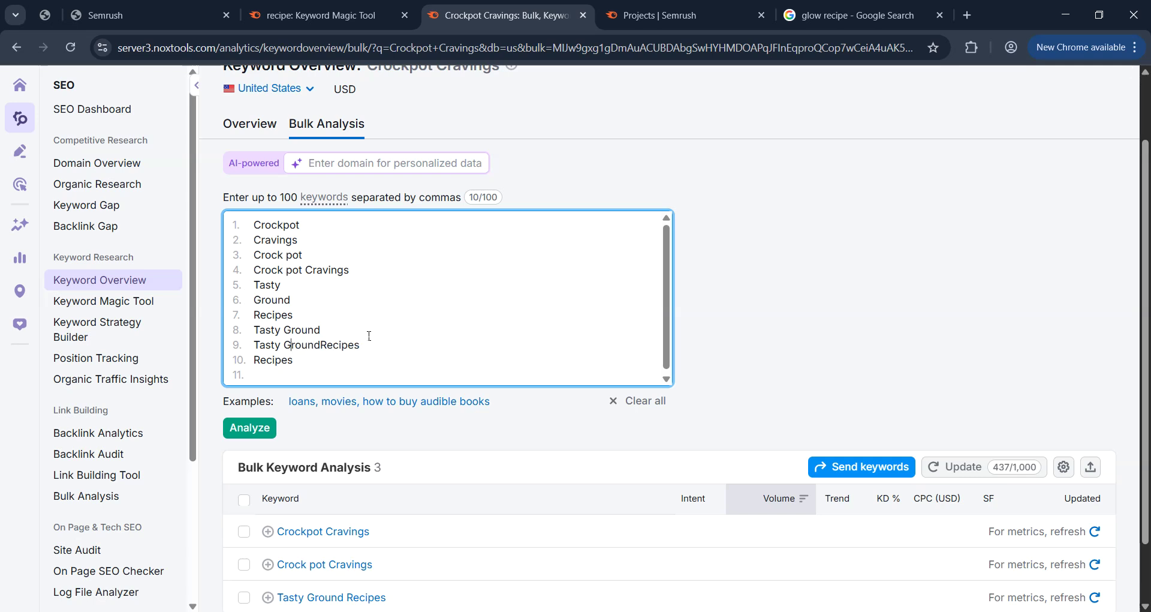
key(Down)
key(Home)
key(shift+End)
key(BackSpace)
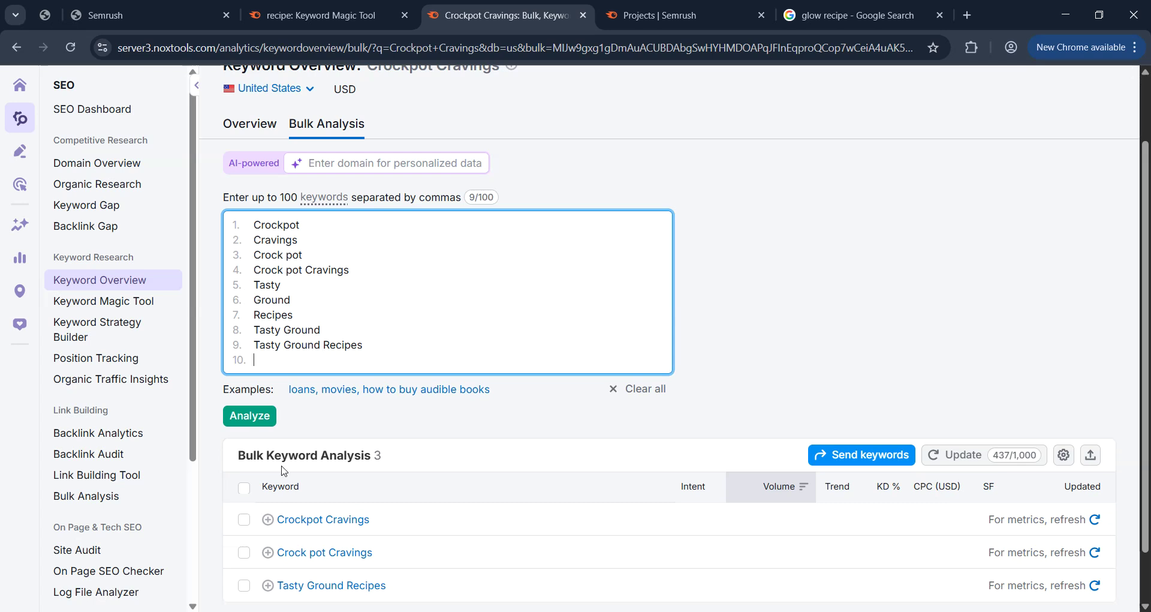
click(253, 417)
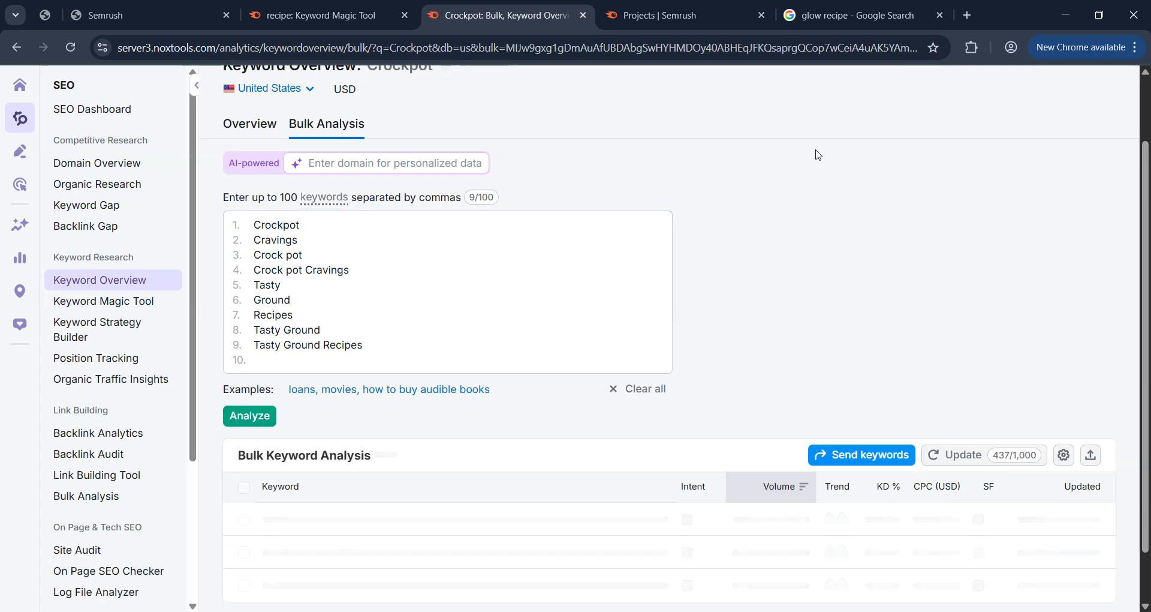
Review the nine keywords' volumes, Recipes top at 201,000 and Crockpot 90,500, then return to Grok.
scroll(818, 155, down, 1)
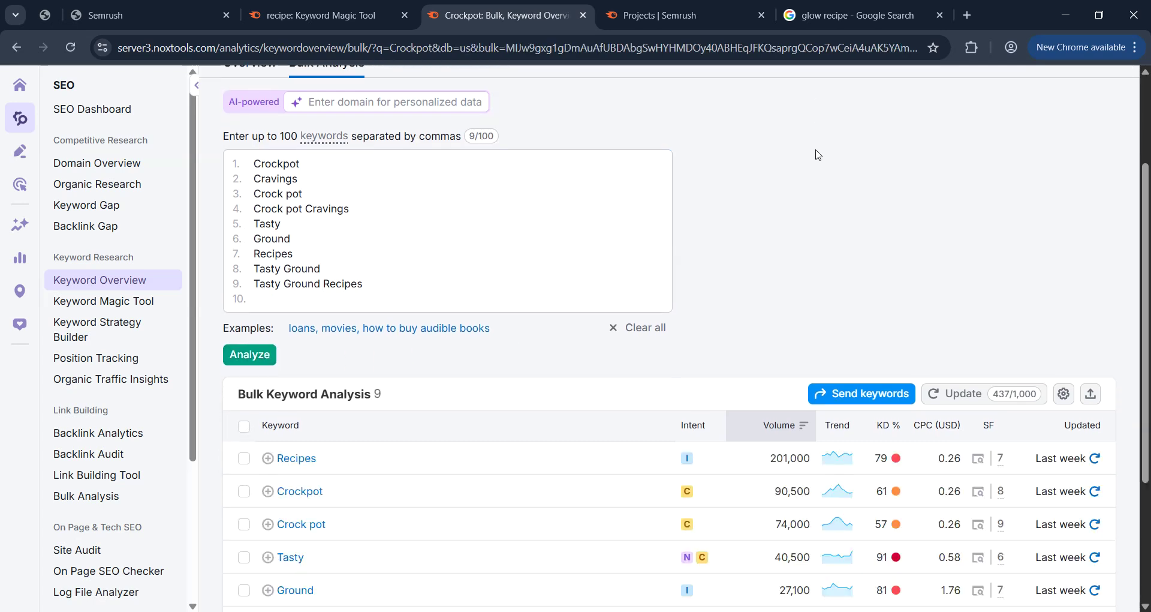
scroll(817, 155, down, 3)
scroll(1149, 341, up, 2)
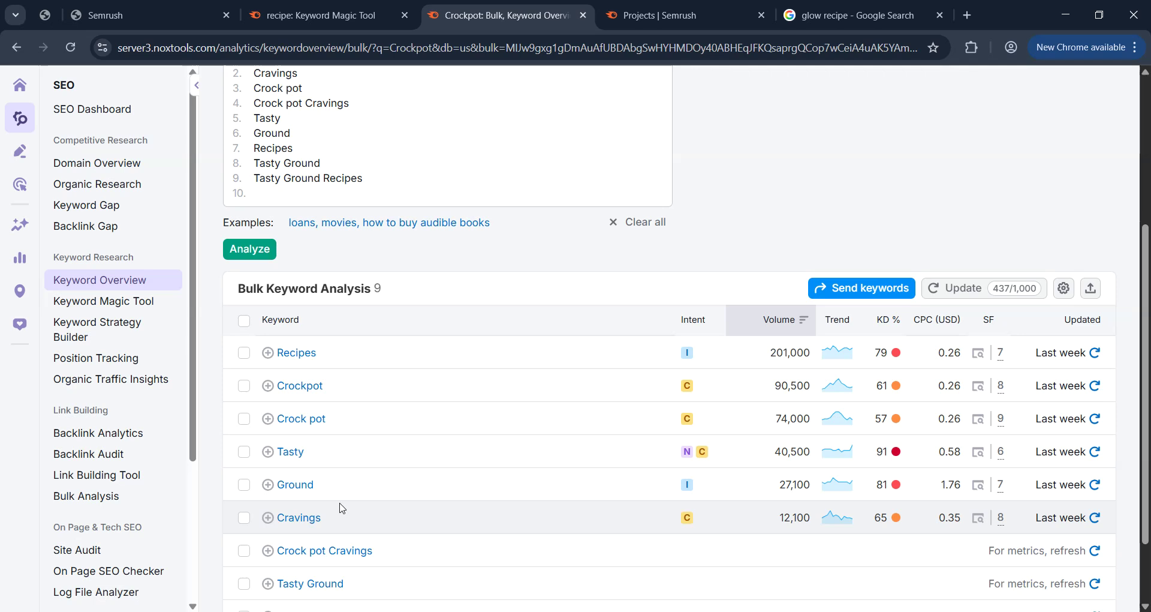
scroll(414, 400, up, 4)
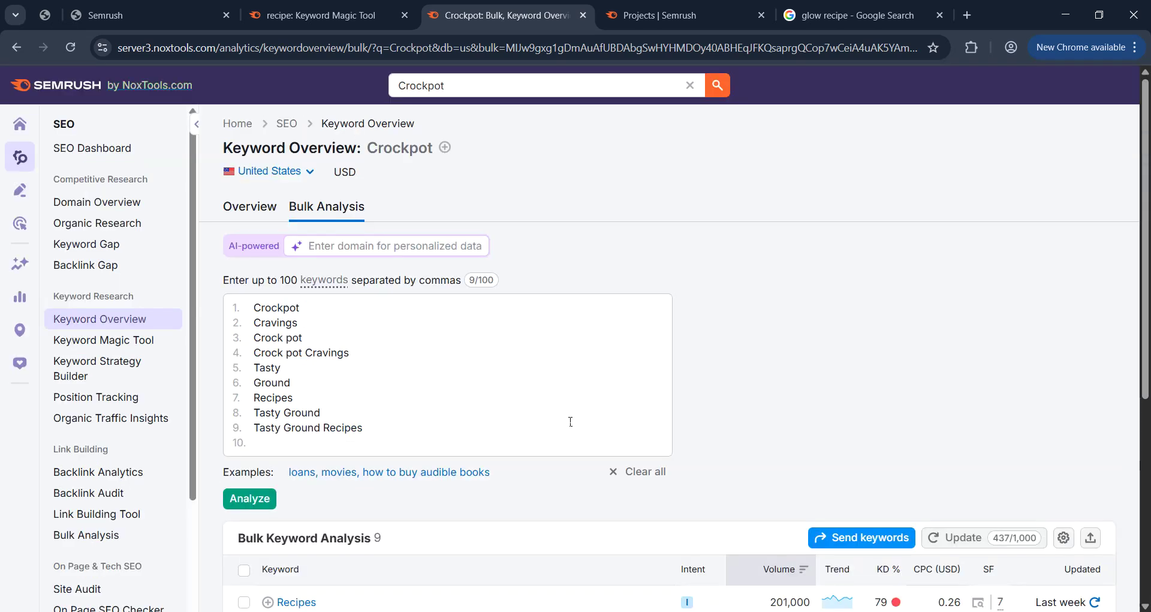
mouse_move(740, 608)
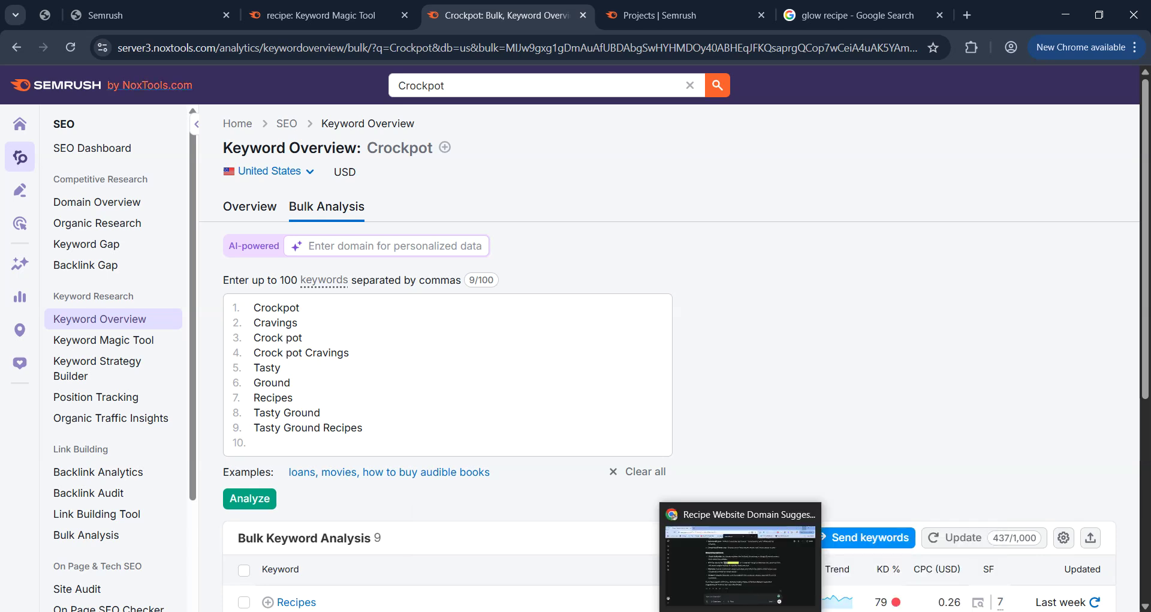
click(741, 609)
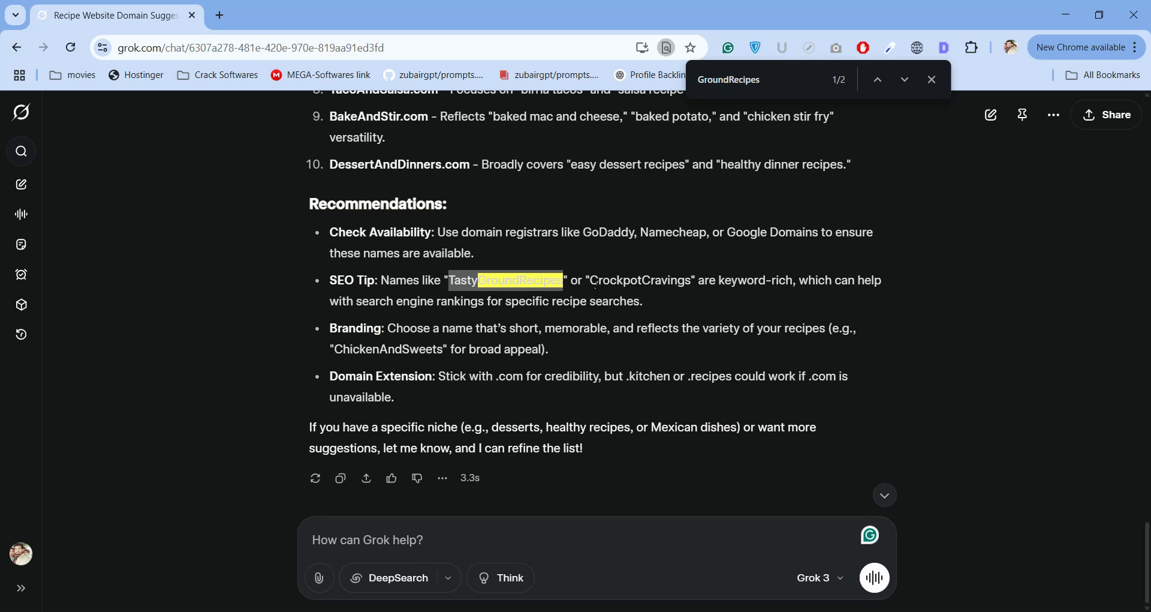
Highlight the SEO tip's domain names and compare them with Semrush's bulk keyword results.
drag(697, 280, 797, 276)
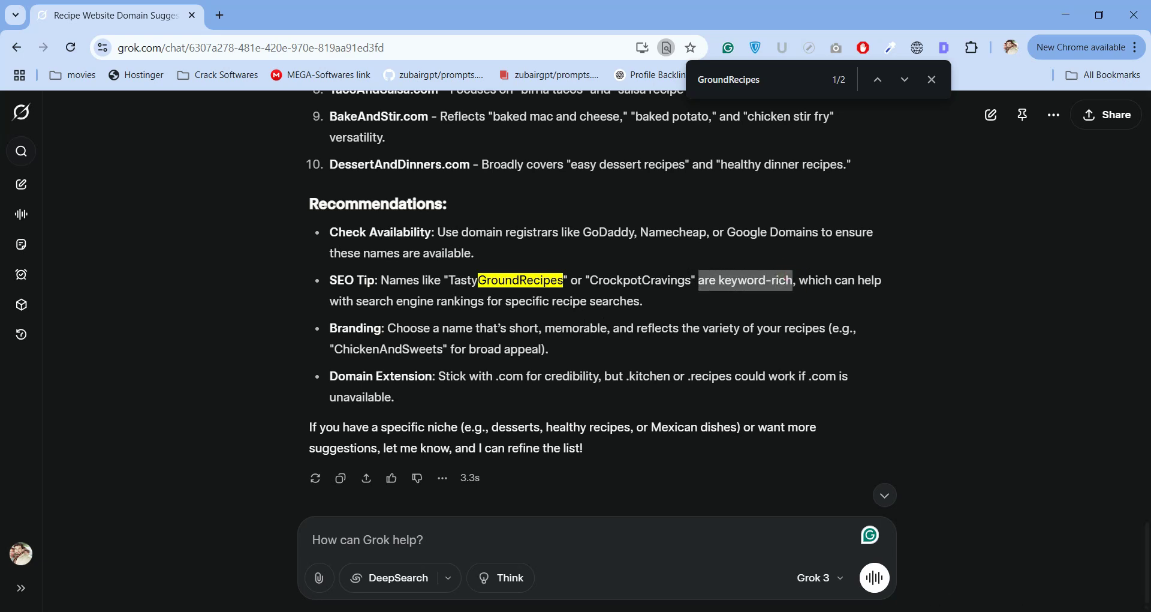
key(alt+Tab)
scroll(406, 347, down, 5)
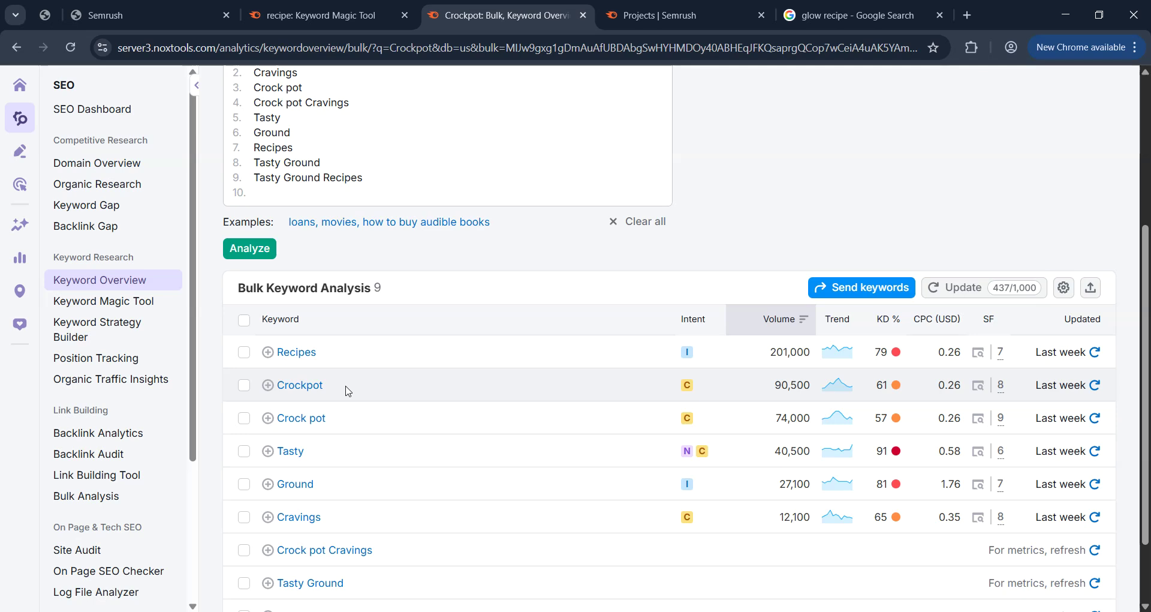
scroll(347, 391, up, 4)
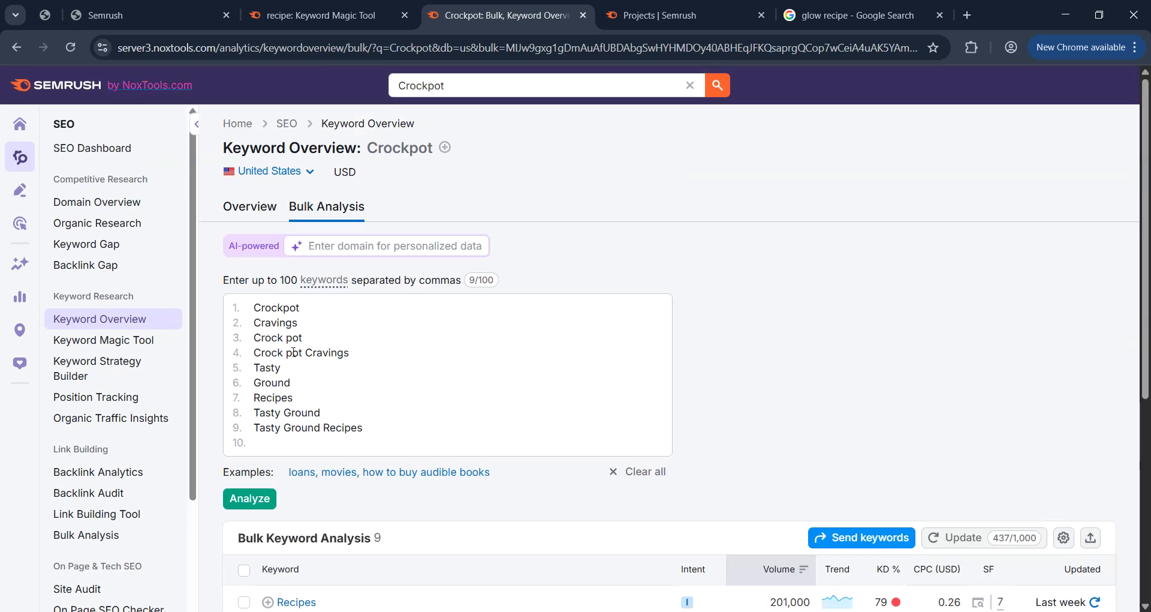
scroll(327, 355, down, 4)
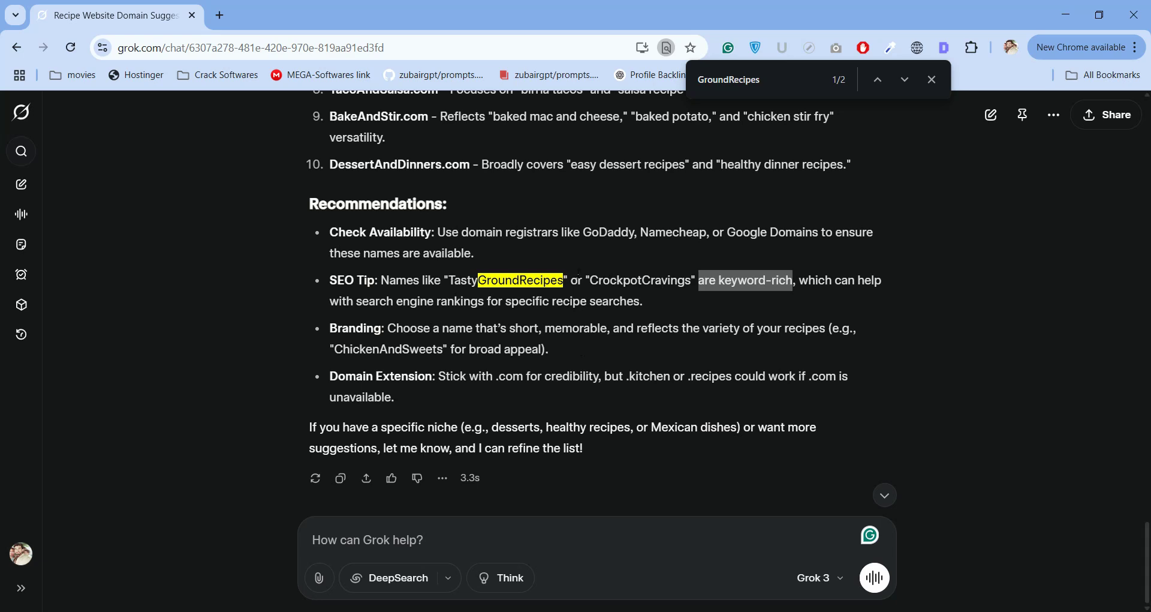
click(485, 283)
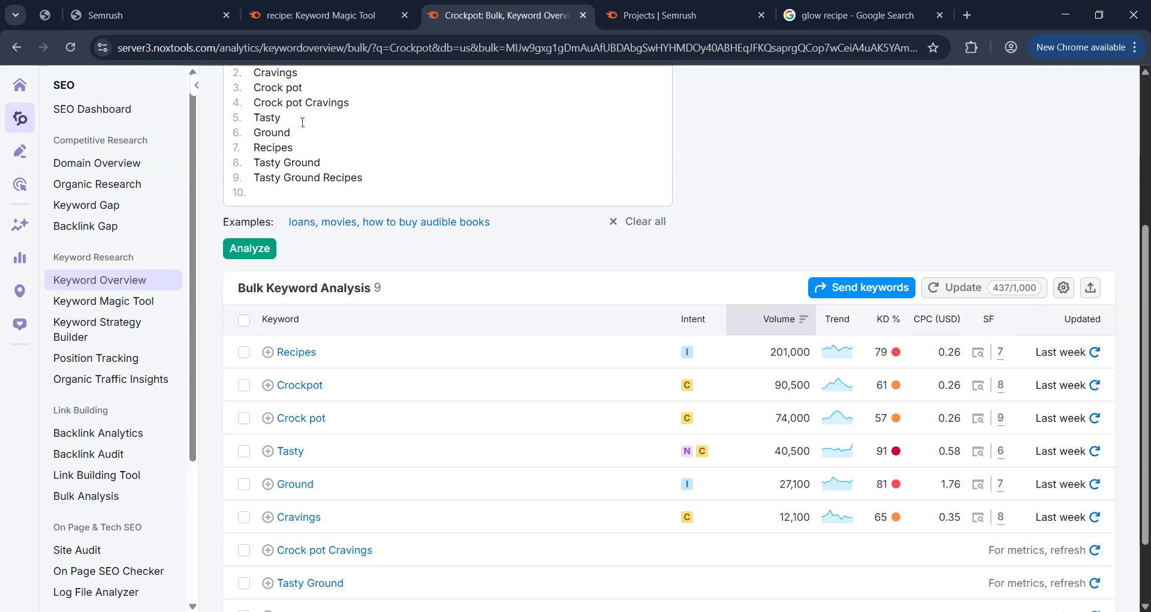
Select CrockpotCravings in Grok's SEO tip and compare Crockpot with its Semrush keyword figures.
mouse_move(707, 611)
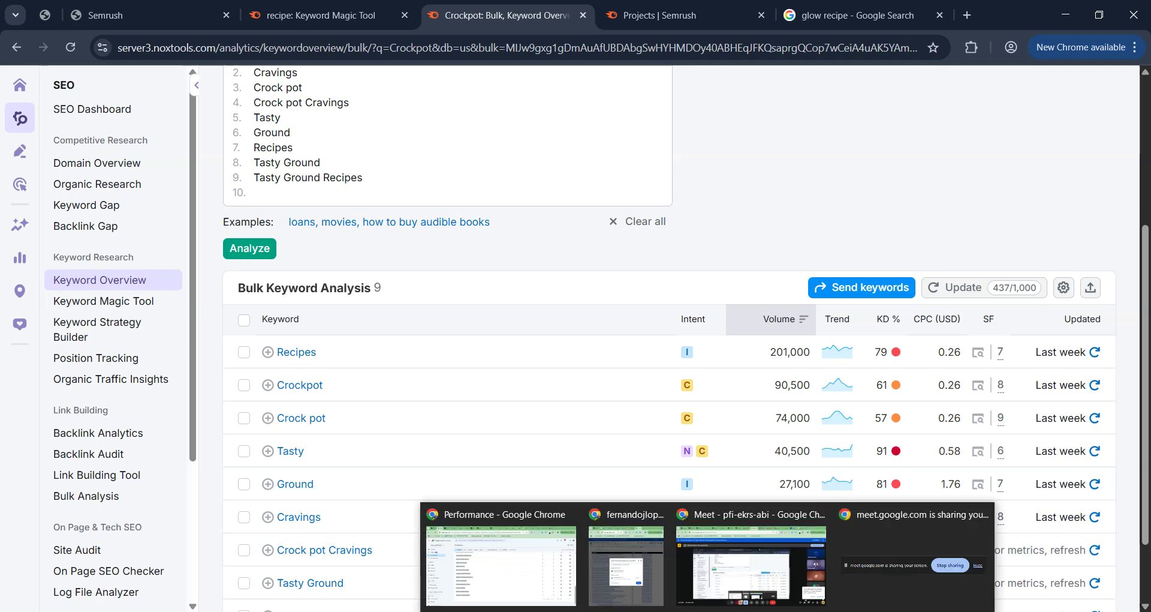
click(741, 611)
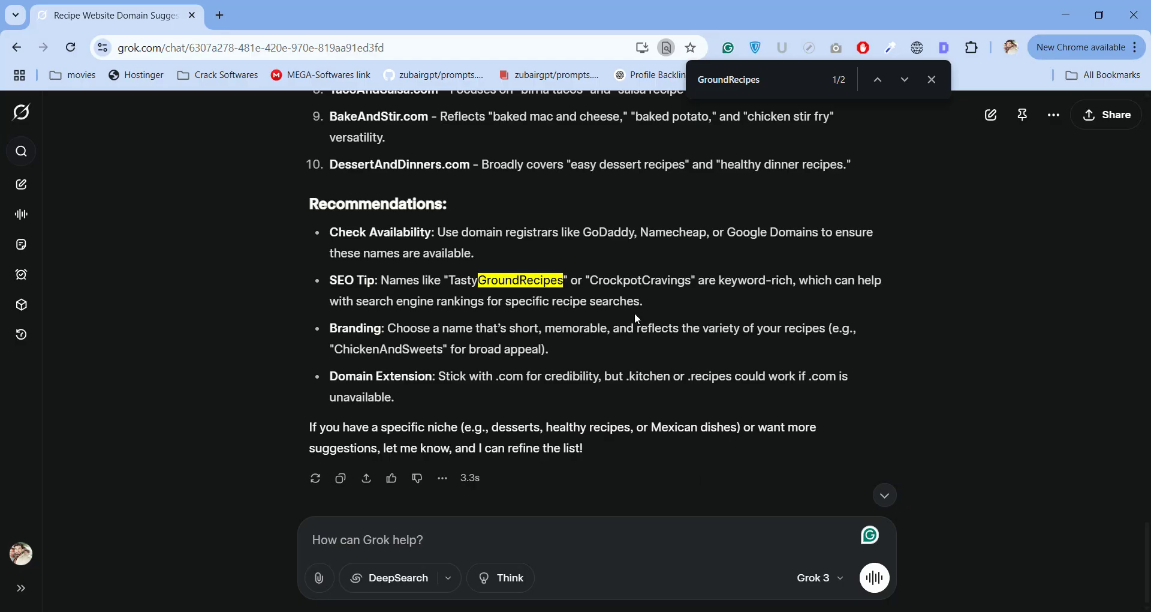
drag(591, 280, 690, 283)
click(639, 279)
double_click(639, 279)
drag(642, 280, 590, 280)
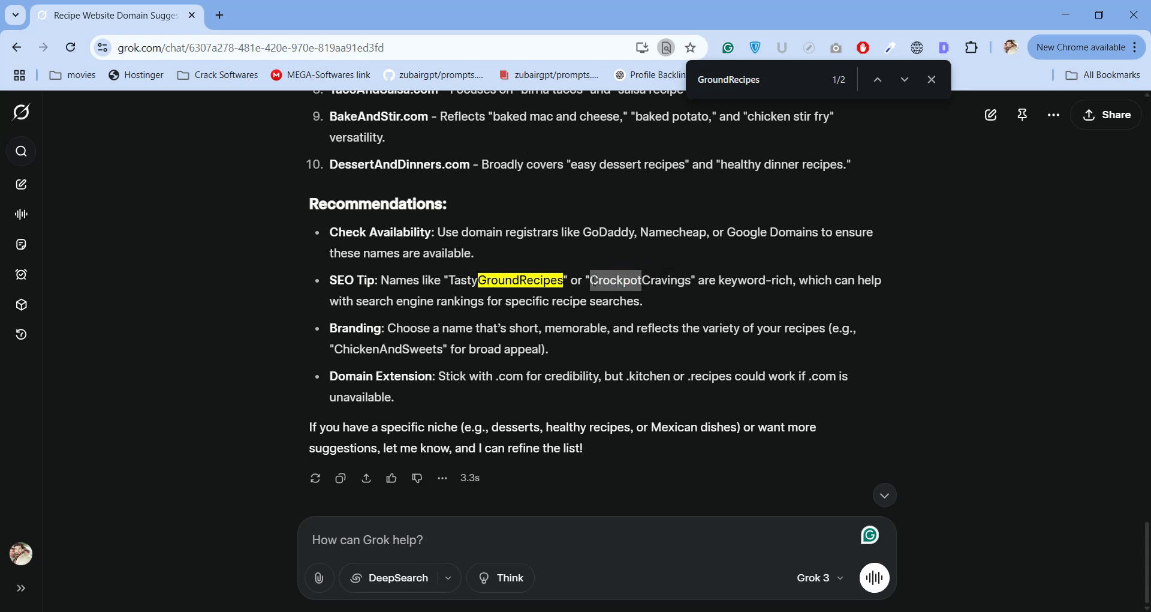
key(alt+Tab)
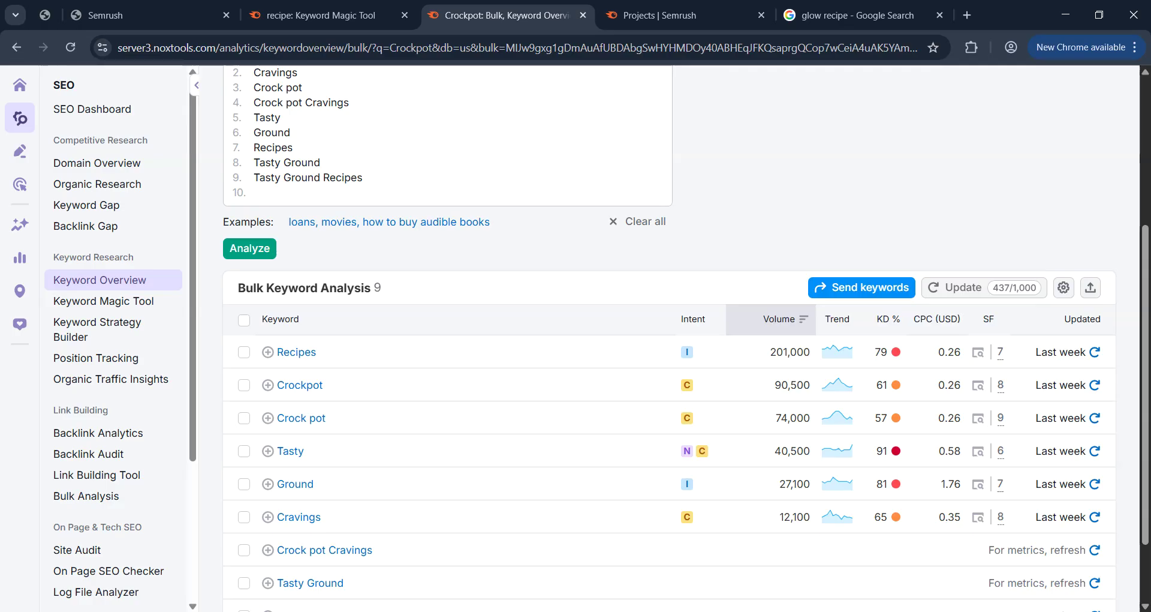
key(alt+Tab)
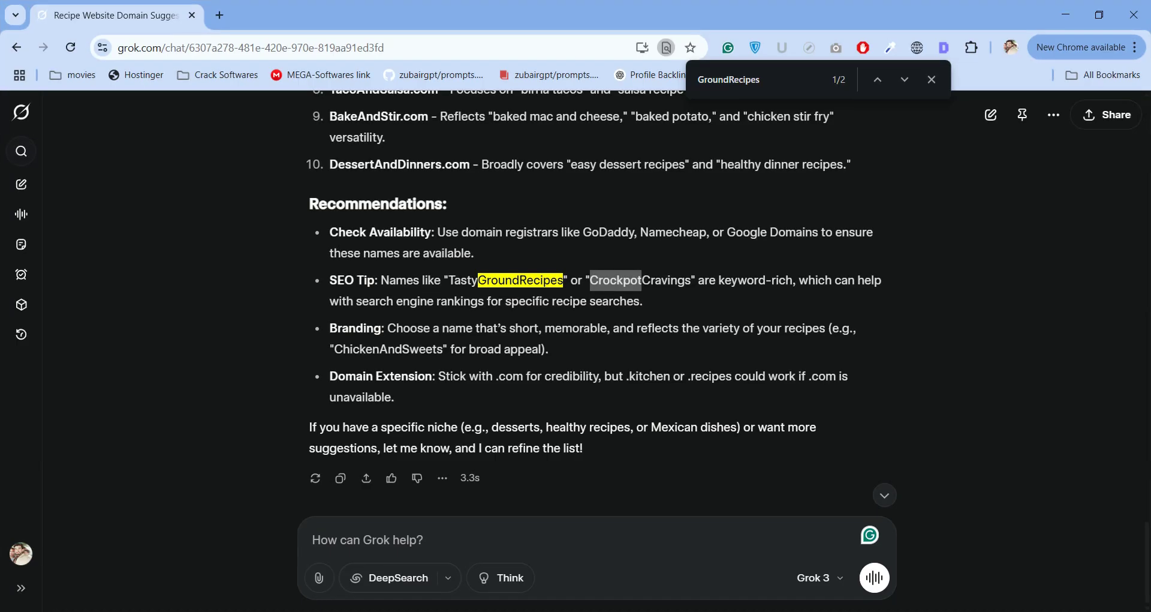
key(alt+Tab)
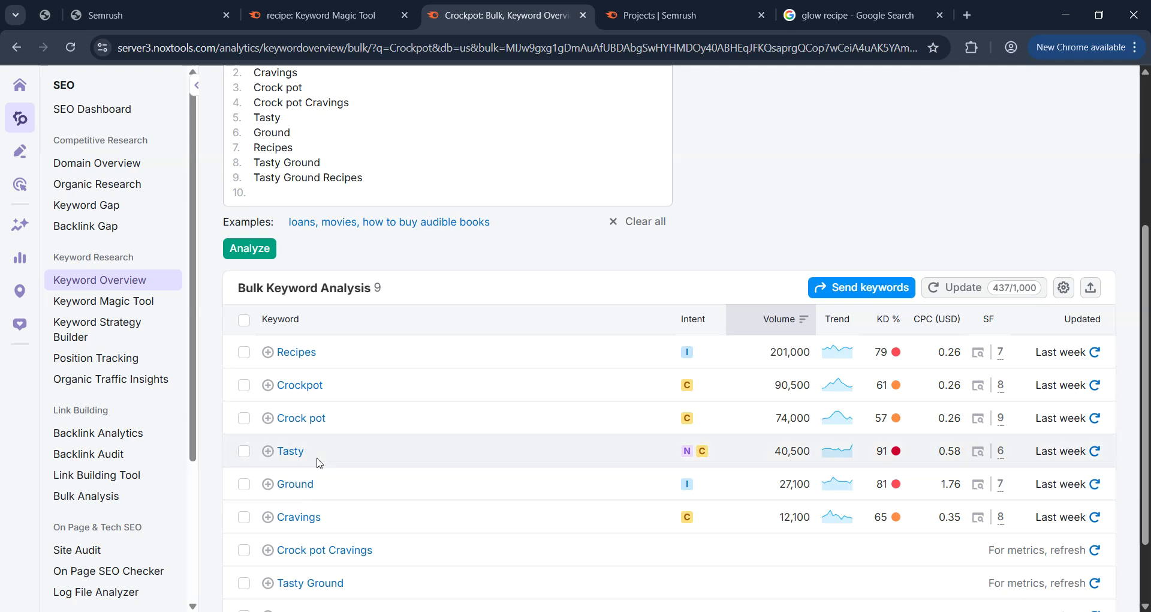
mouse_move(898, 455)
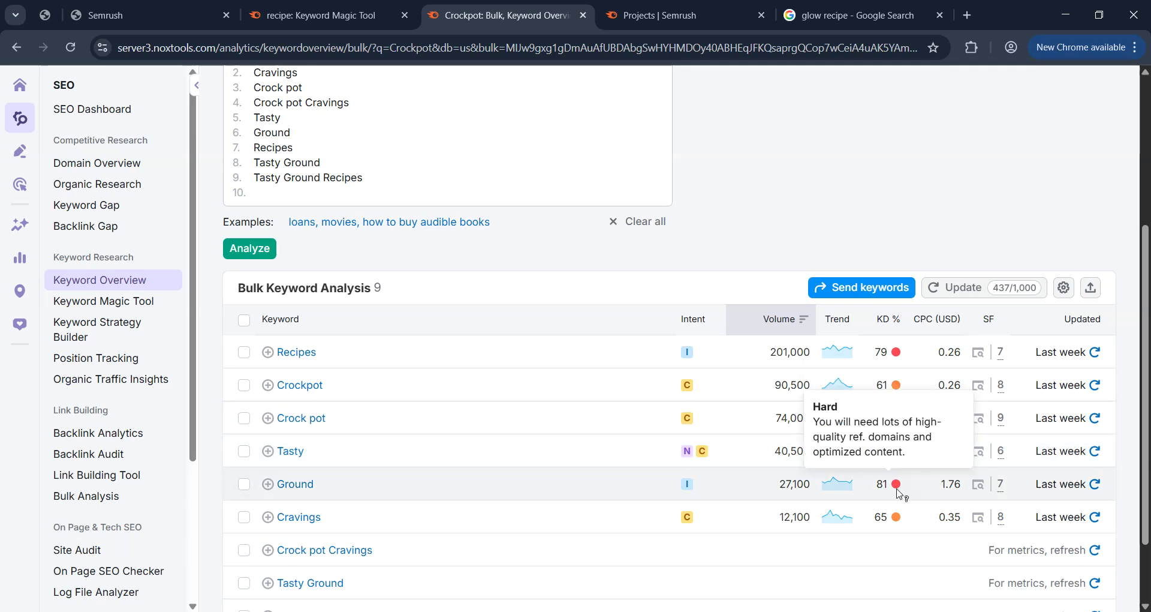
mouse_move(899, 517)
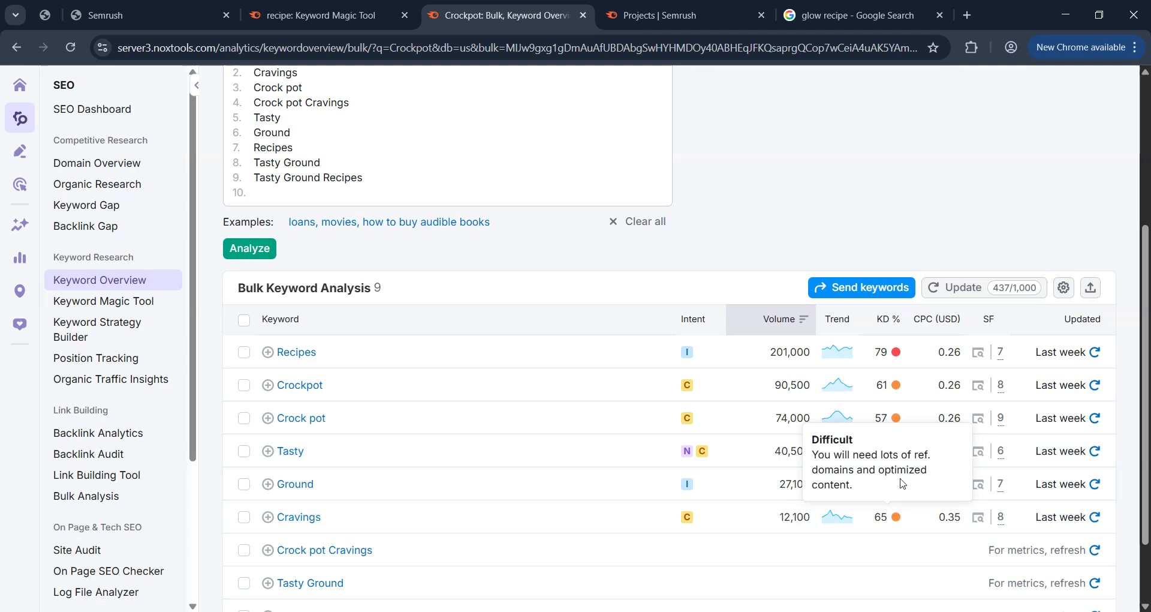
mouse_move(898, 484)
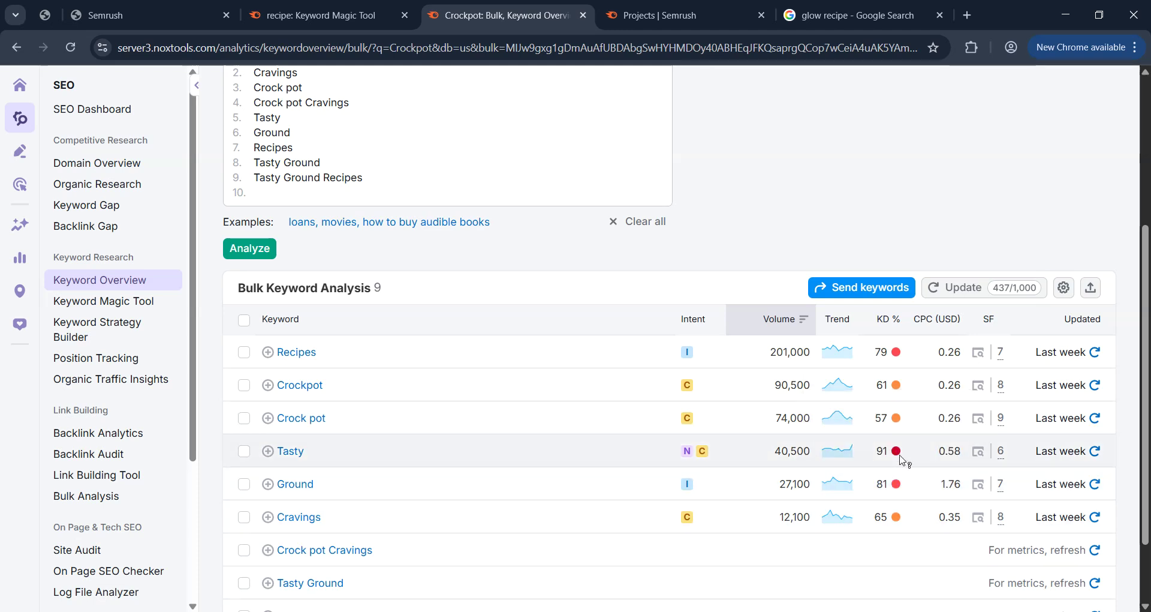
mouse_move(901, 457)
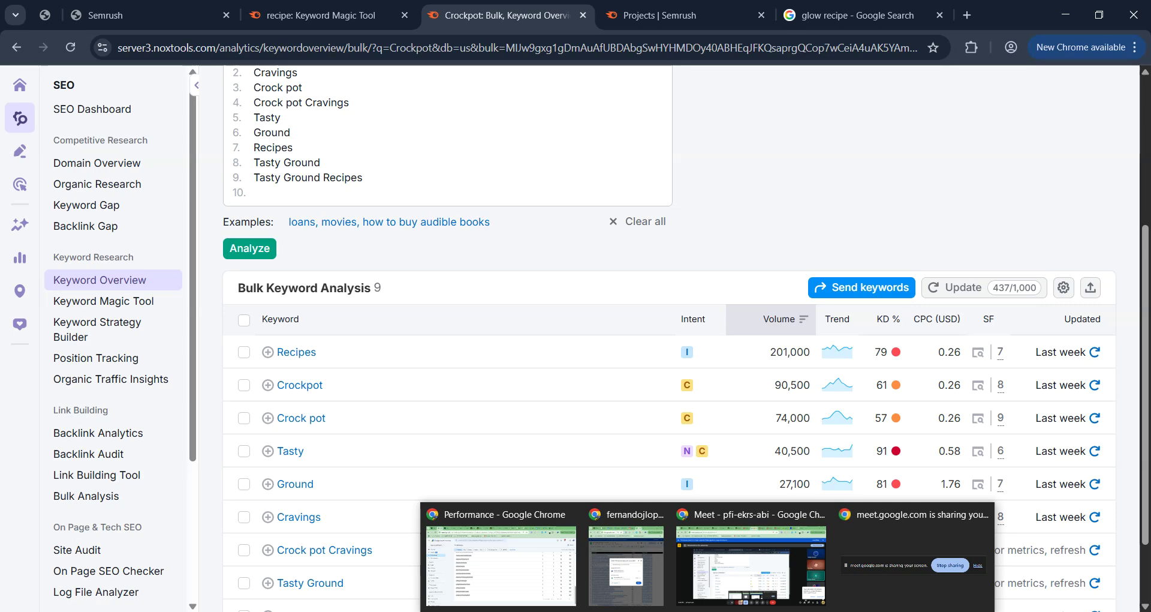
click(708, 611)
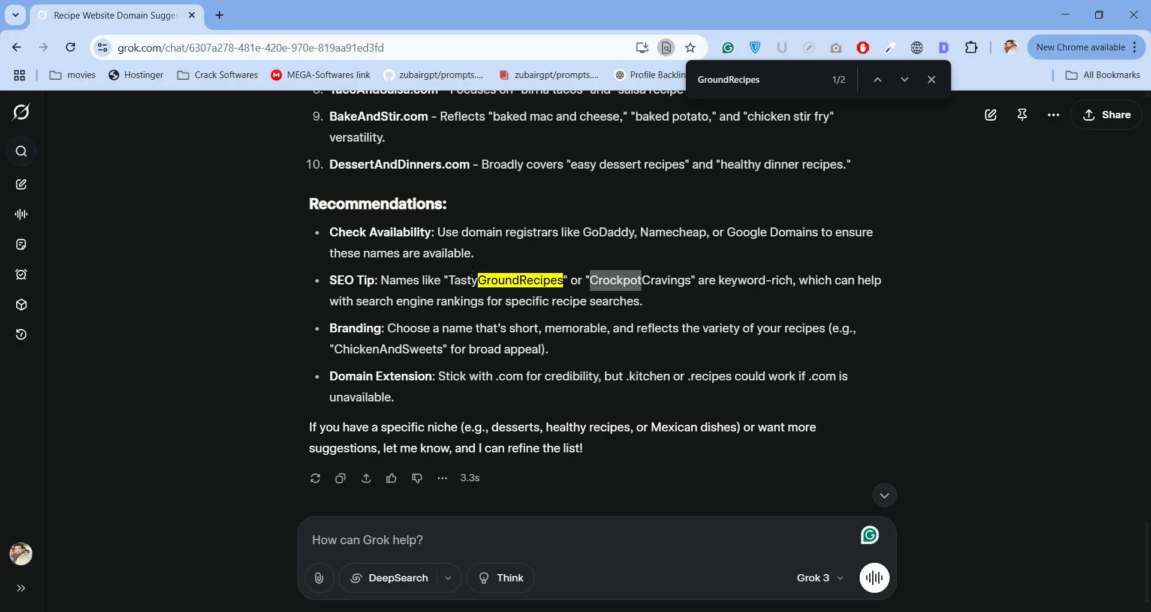
Select and copy 'CrockpotCravings' in Grok, minimise Grok, and bring the Meet call forward.
click(593, 280)
drag(592, 280, 604, 280)
double_click(608, 280)
key(ctrl+c)
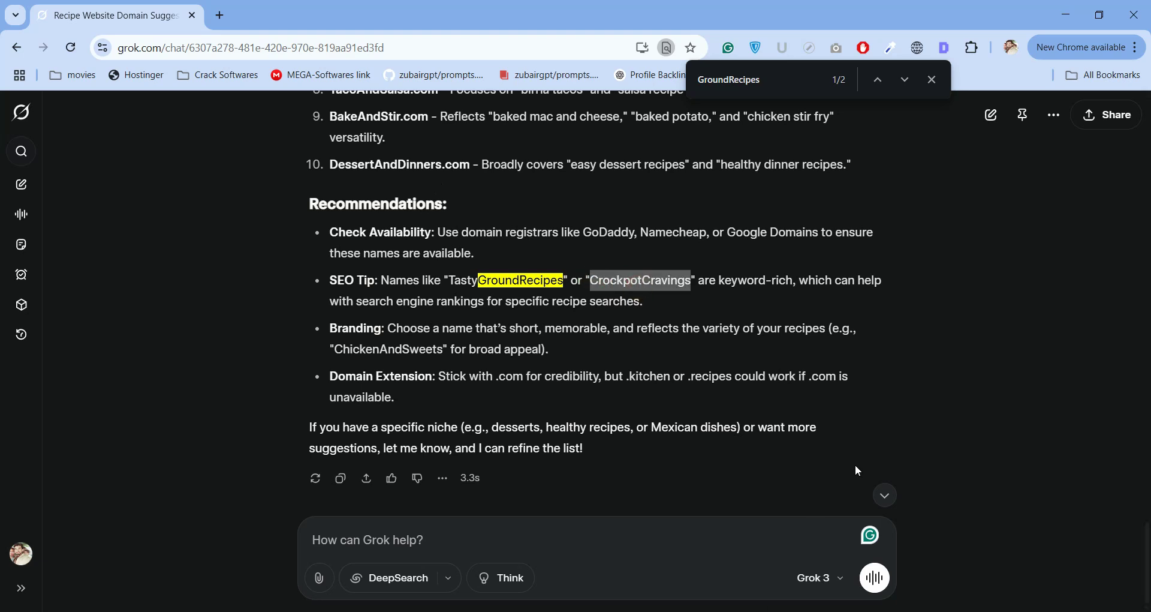
click(1067, 14)
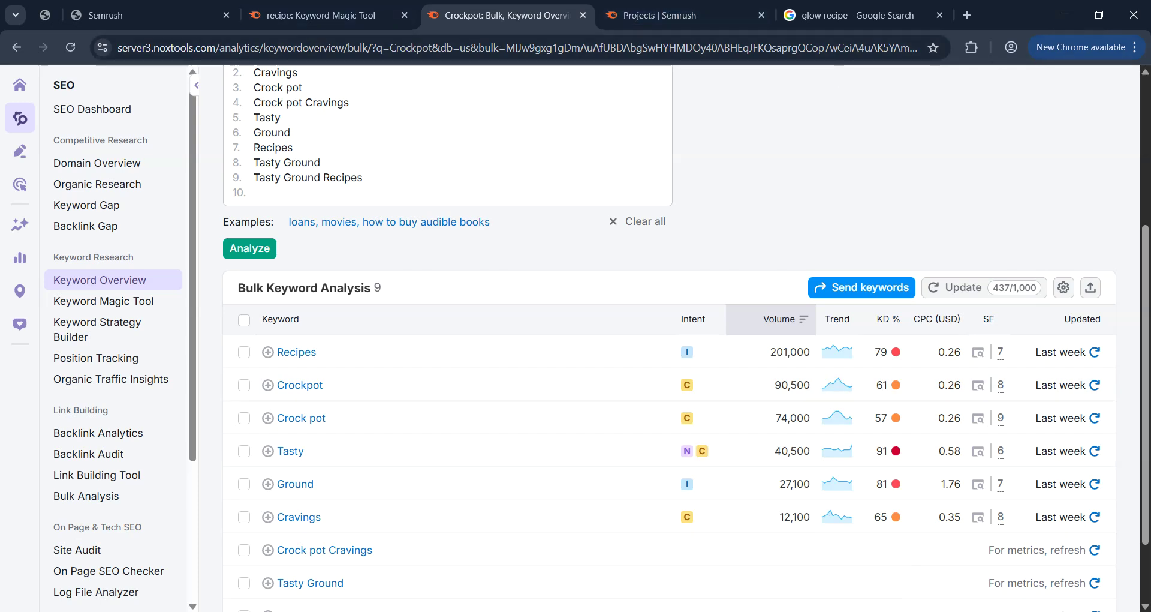
mouse_move(709, 611)
click(784, 601)
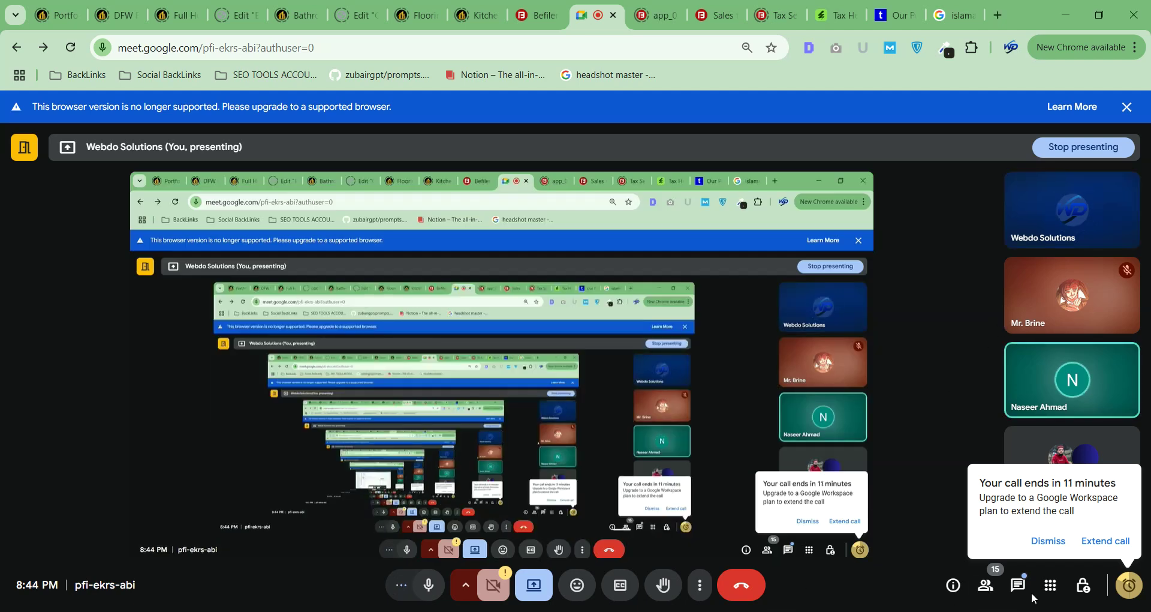
Send 'CrockpotCravings' as a message in the call chat.
click(1018, 585)
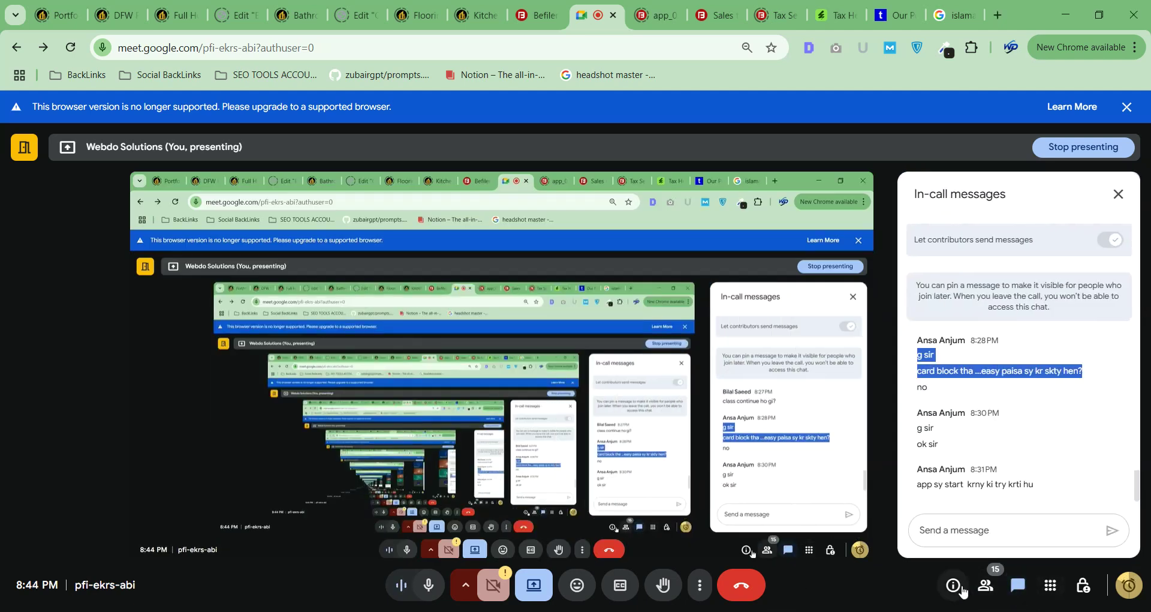
click(984, 529)
key(ctrl+v)
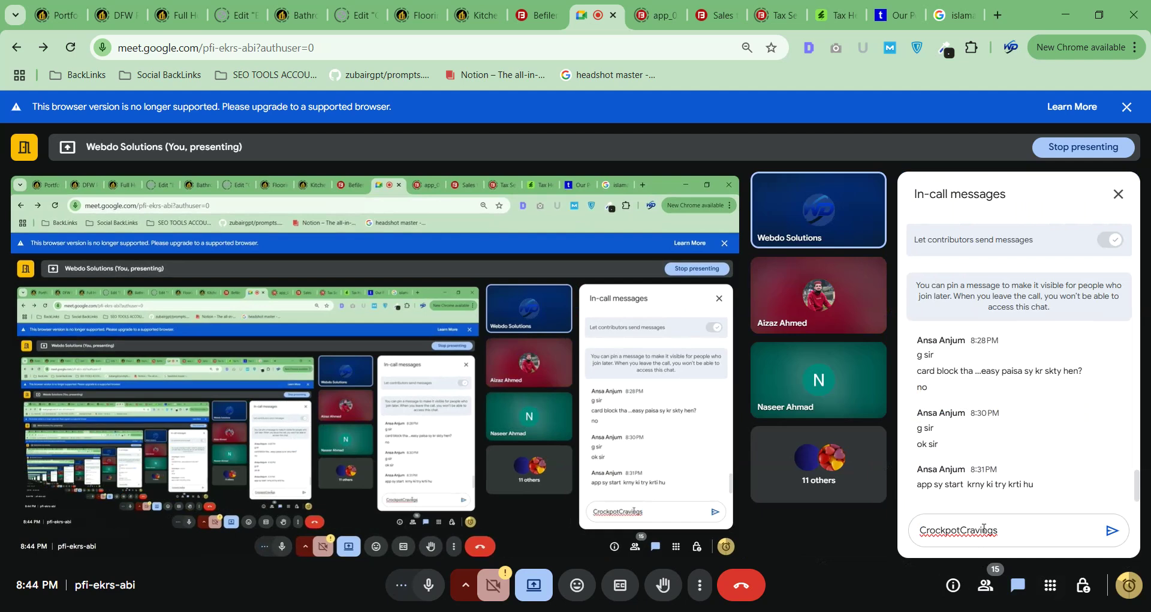
key(Return)
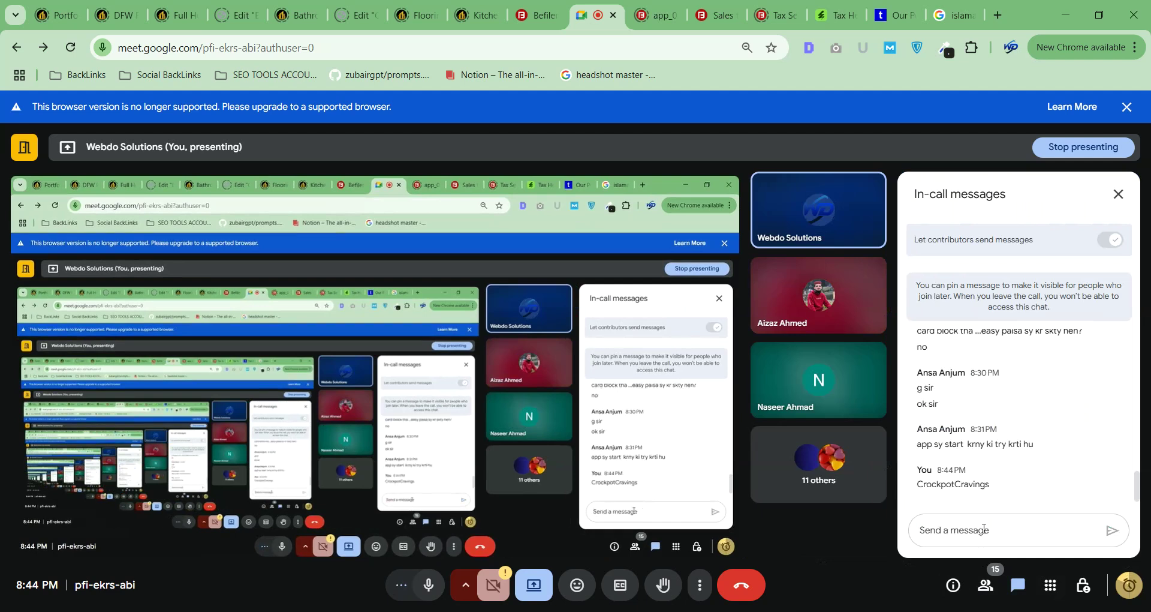
Stop presenting the screen and close the in-call messages panel.
mouse_move(489, 607)
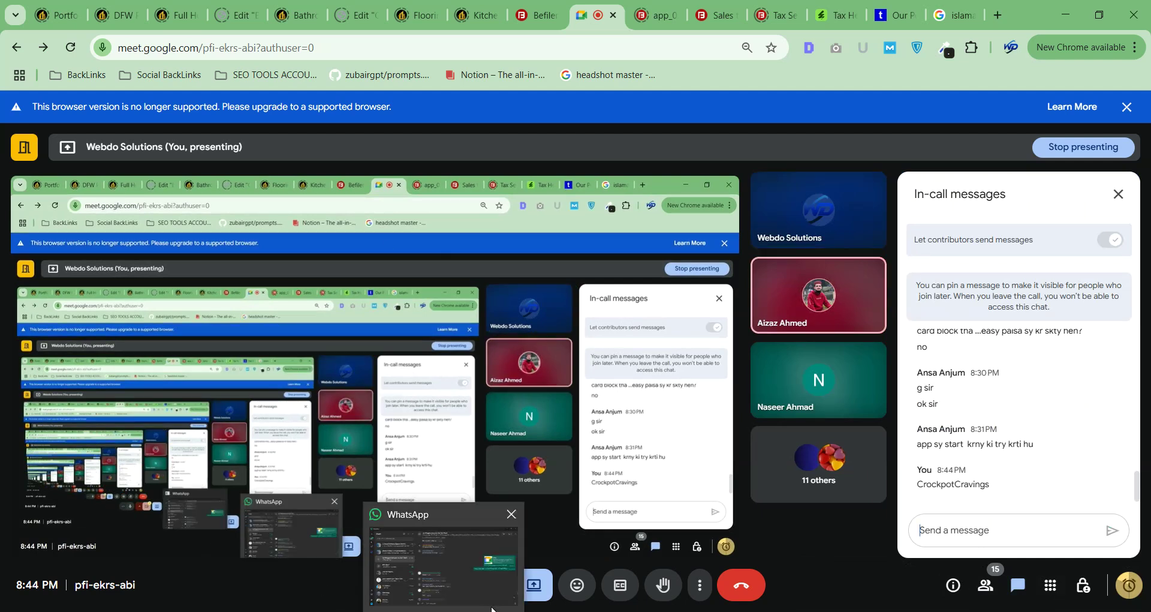
click(536, 581)
click(568, 537)
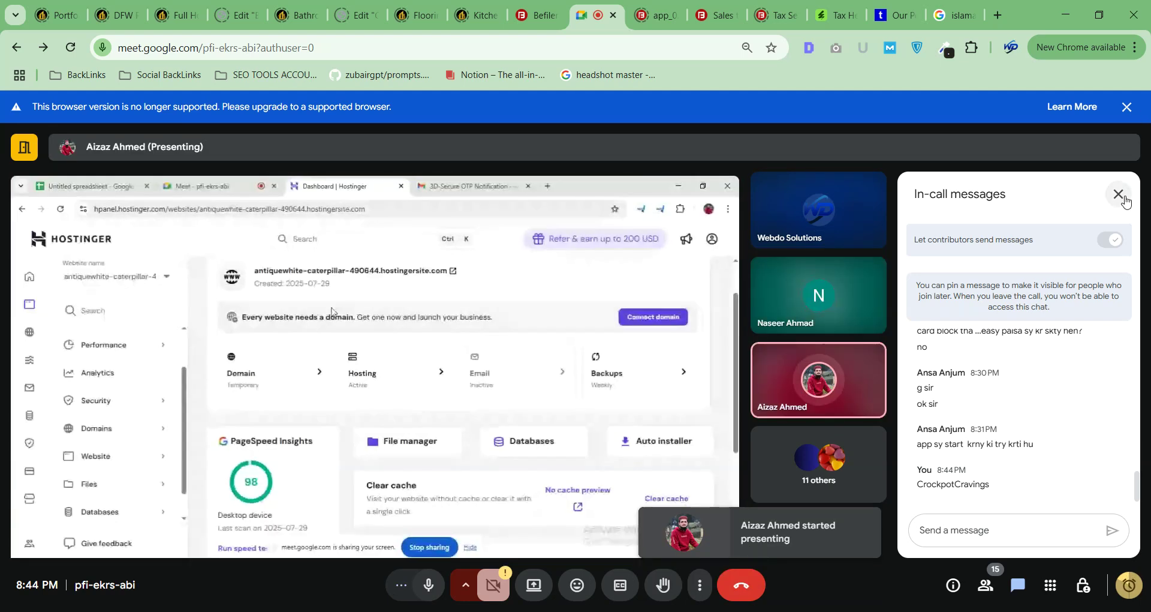
click(1119, 194)
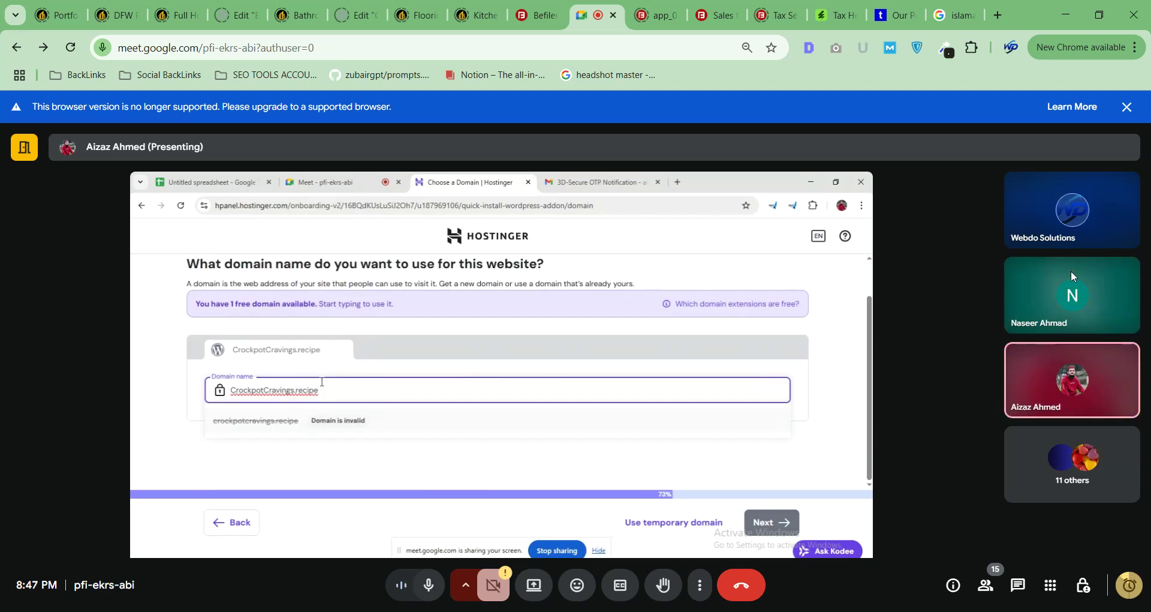
Type 'recip' in a new Chrome tab, then minimize that window to show the Meet call.
key(alt+Tab)
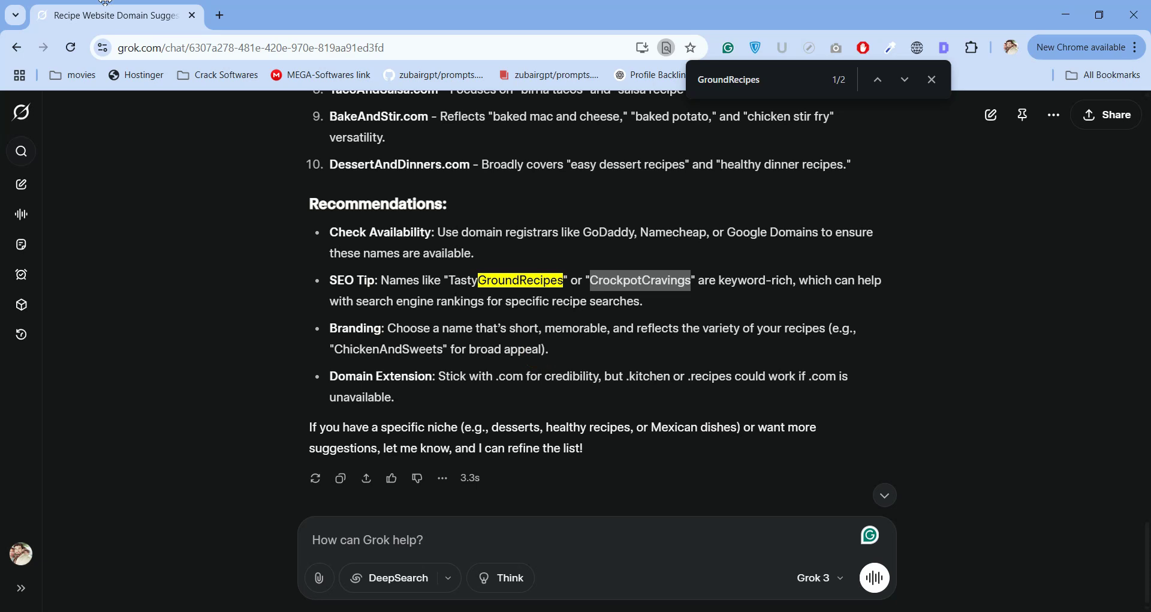
click(220, 15)
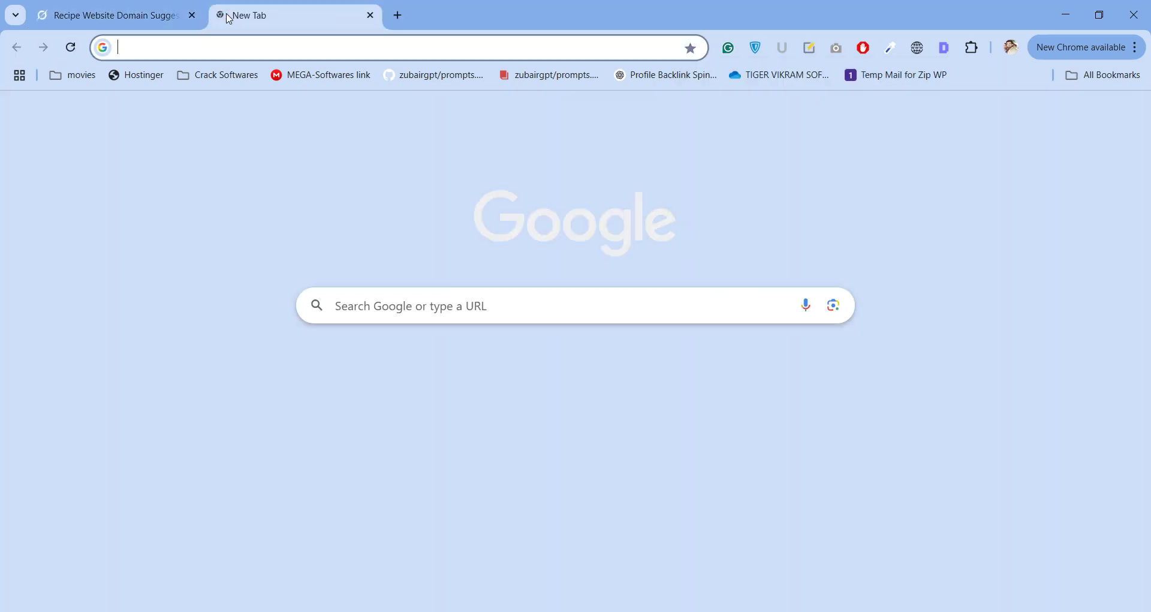
text(rece4)
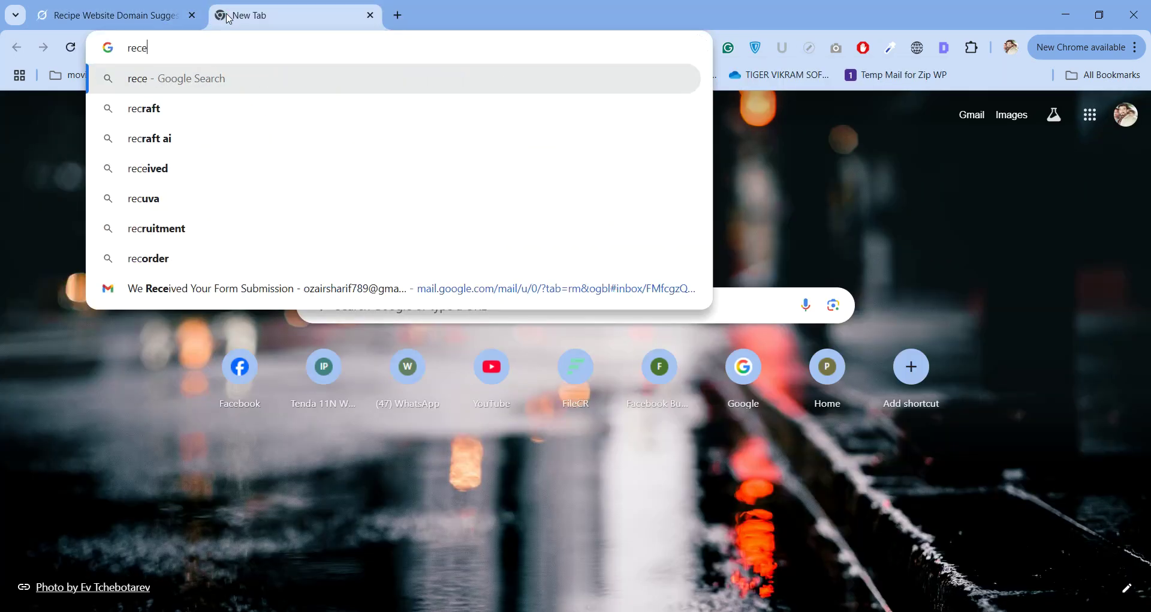
key(BackSpace)
key(BackSpace)
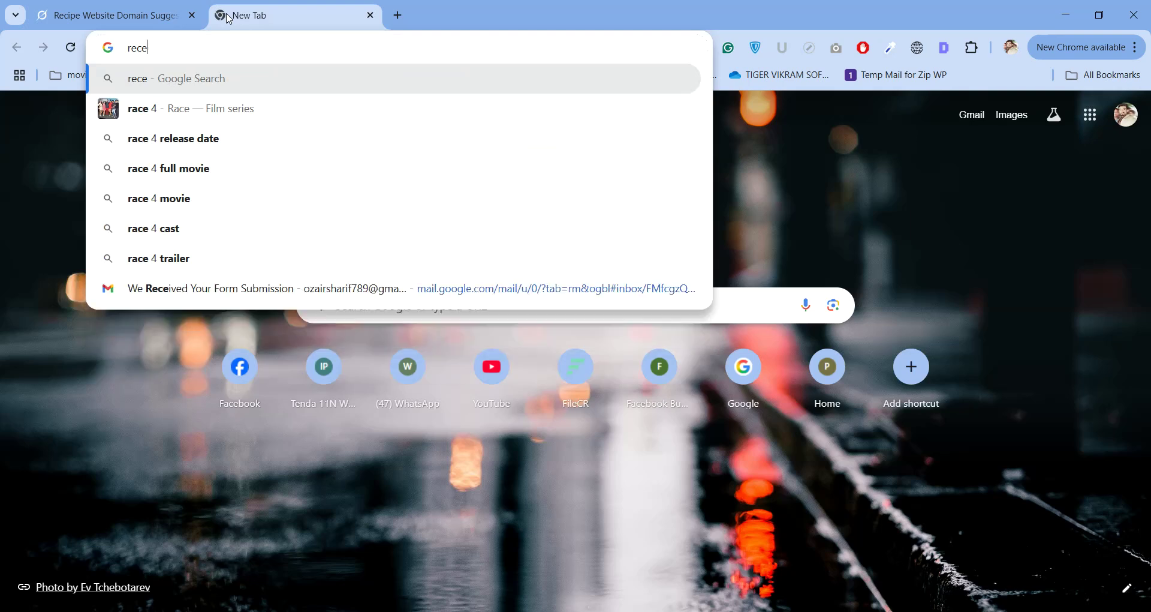
text(ip)
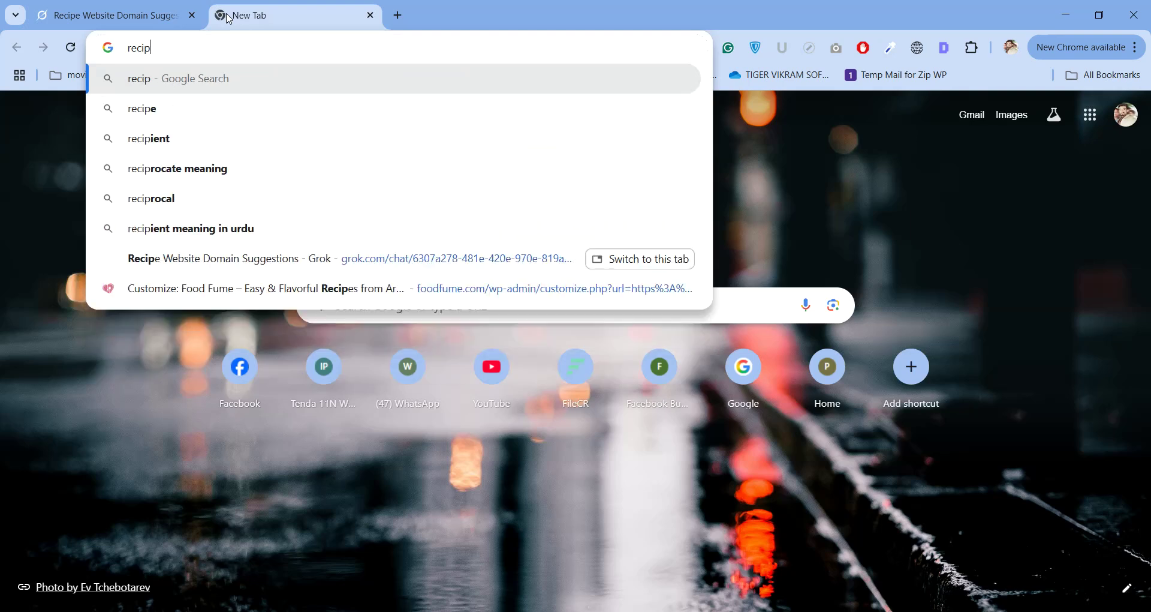
click(1066, 14)
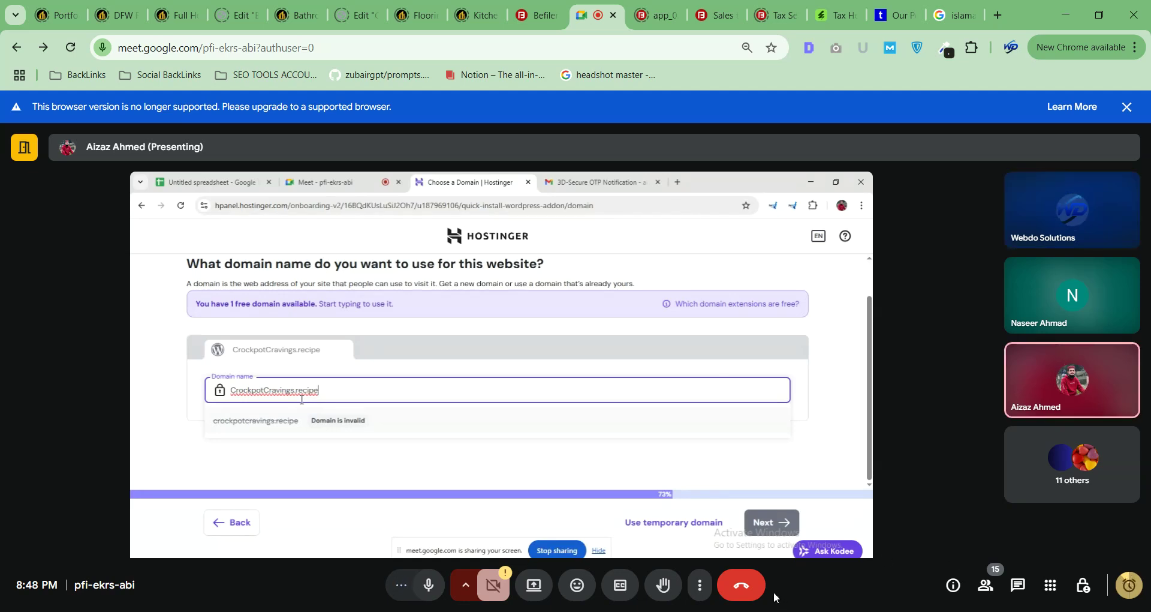
click(741, 611)
Bring the New Tab Chrome window forward from the taskbar's Chrome previews.
click(741, 611)
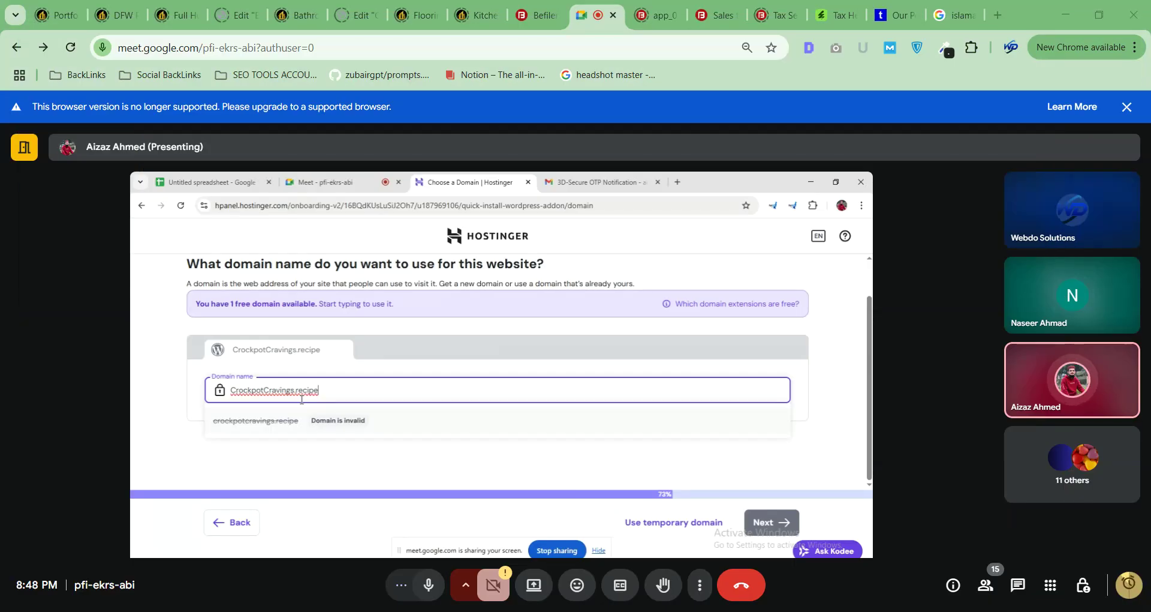
mouse_move(708, 611)
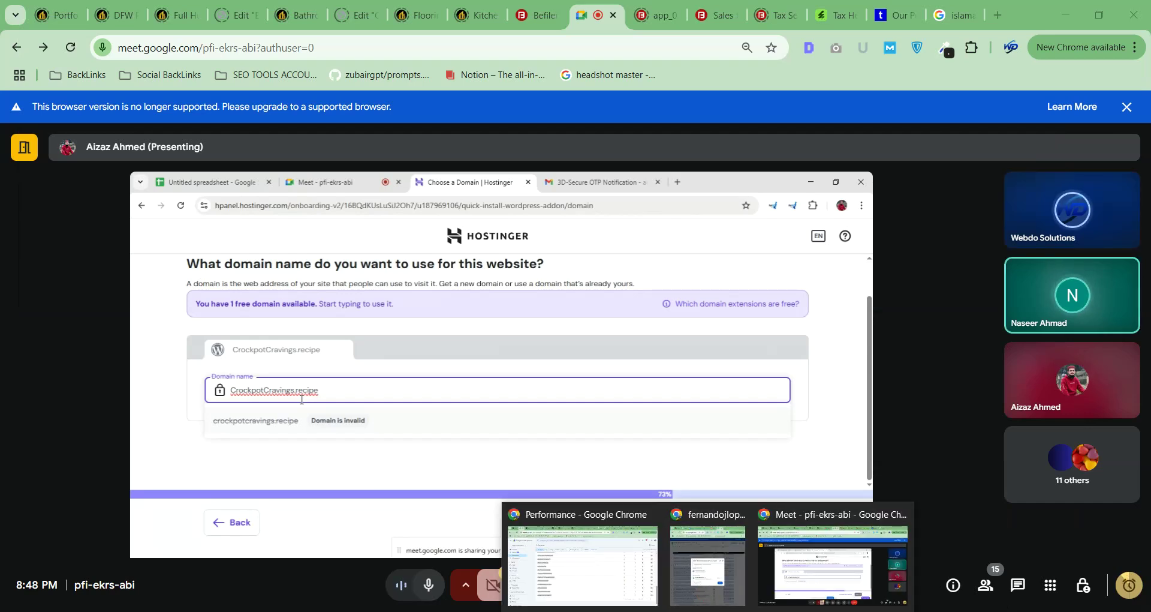
click(709, 588)
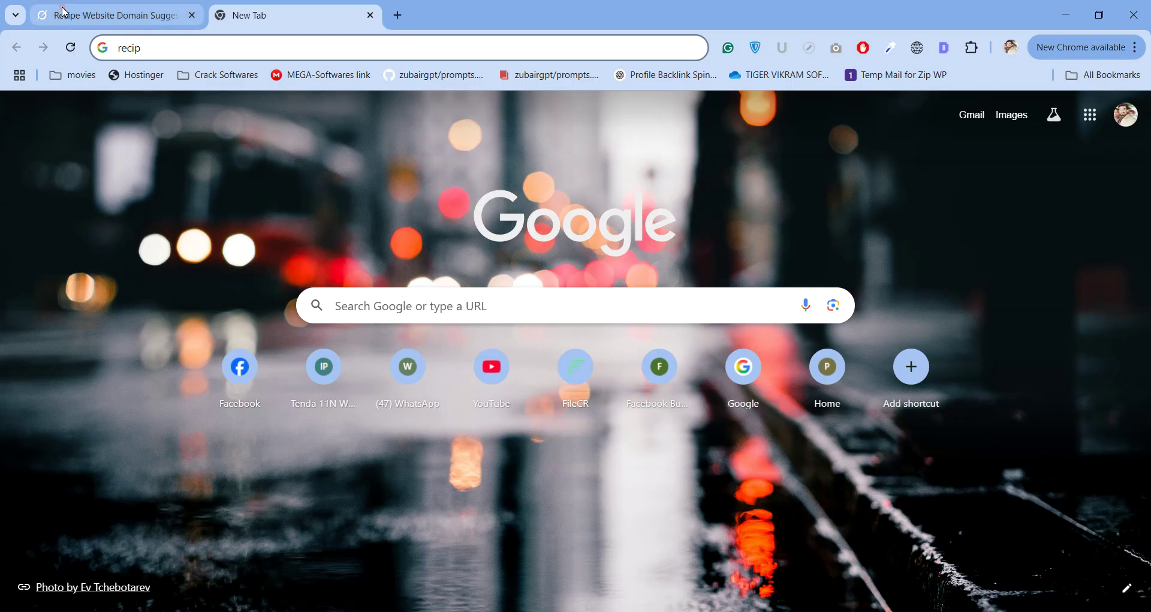
Scroll through Grok's Recipe Website Domain Suggestions chat, then minimize Chrome to return to Meet.
click(64, 4)
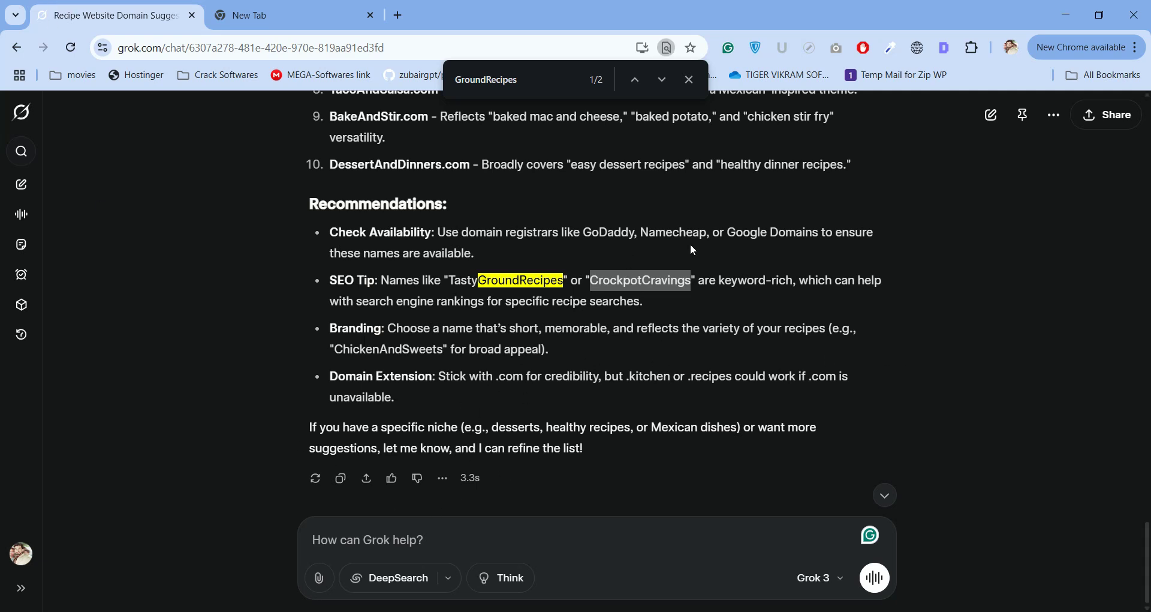
scroll(561, 381, up, 4)
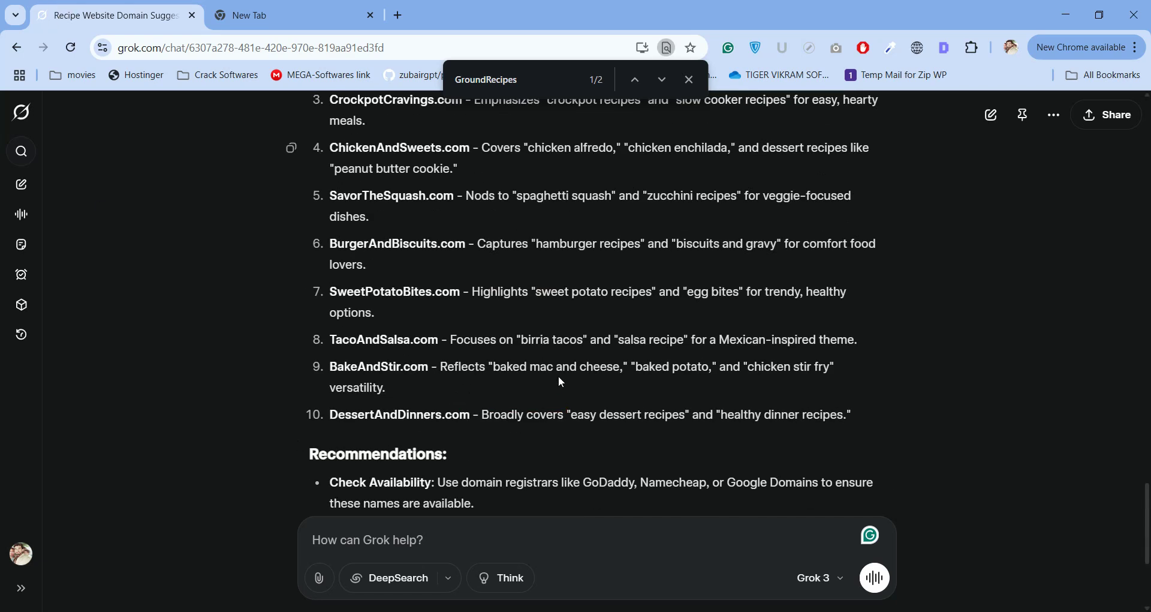
scroll(561, 381, up, 4)
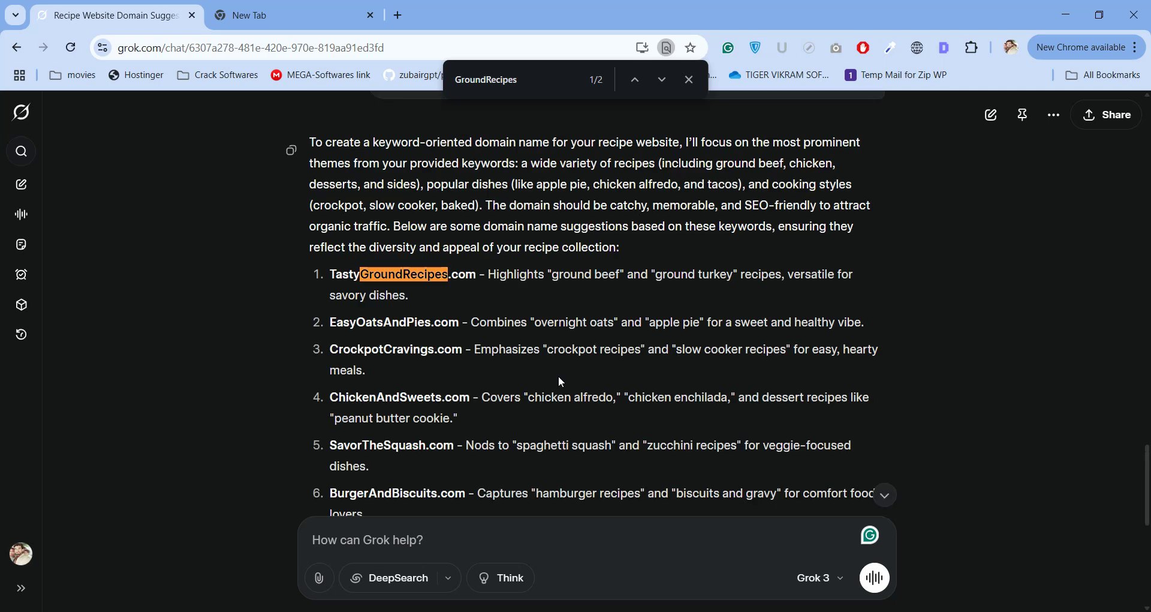
scroll(561, 382, down, 4)
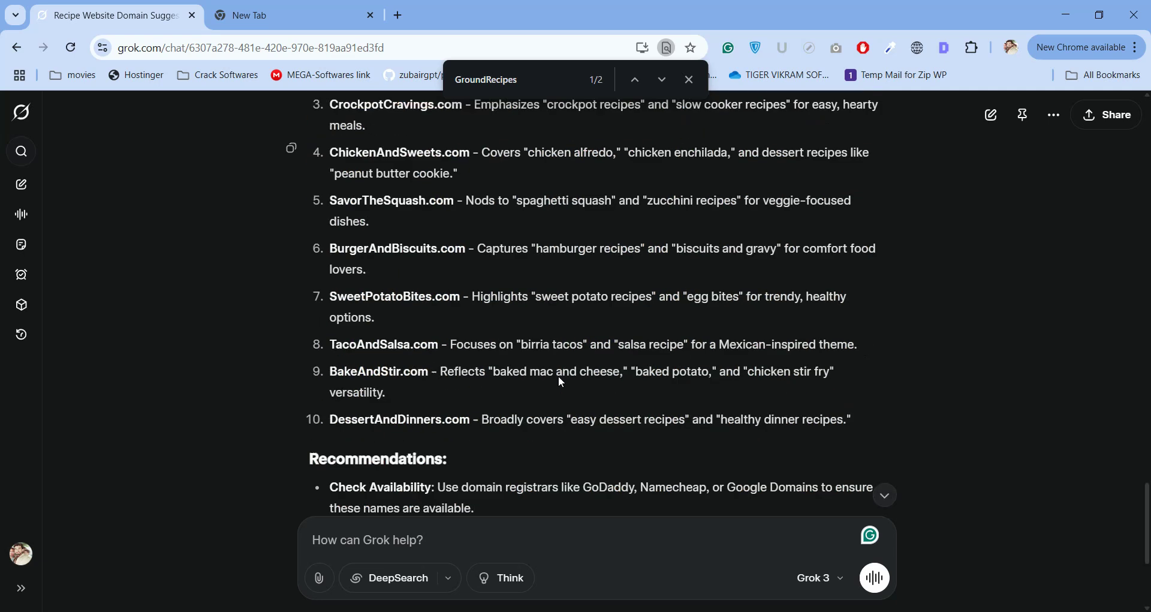
scroll(561, 381, down, 4)
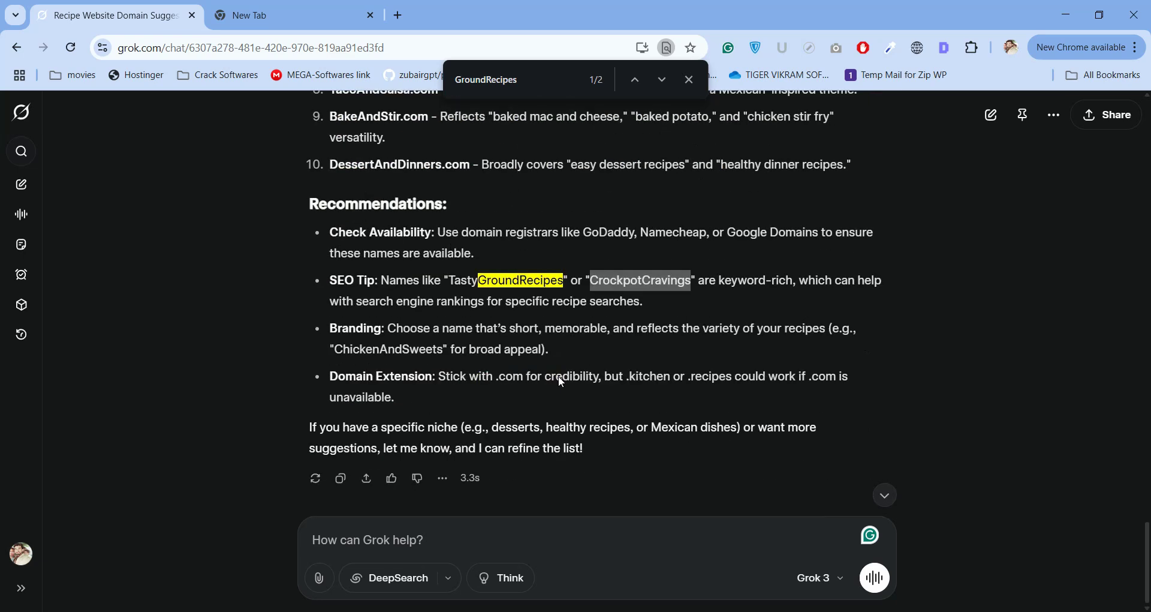
click(1065, 14)
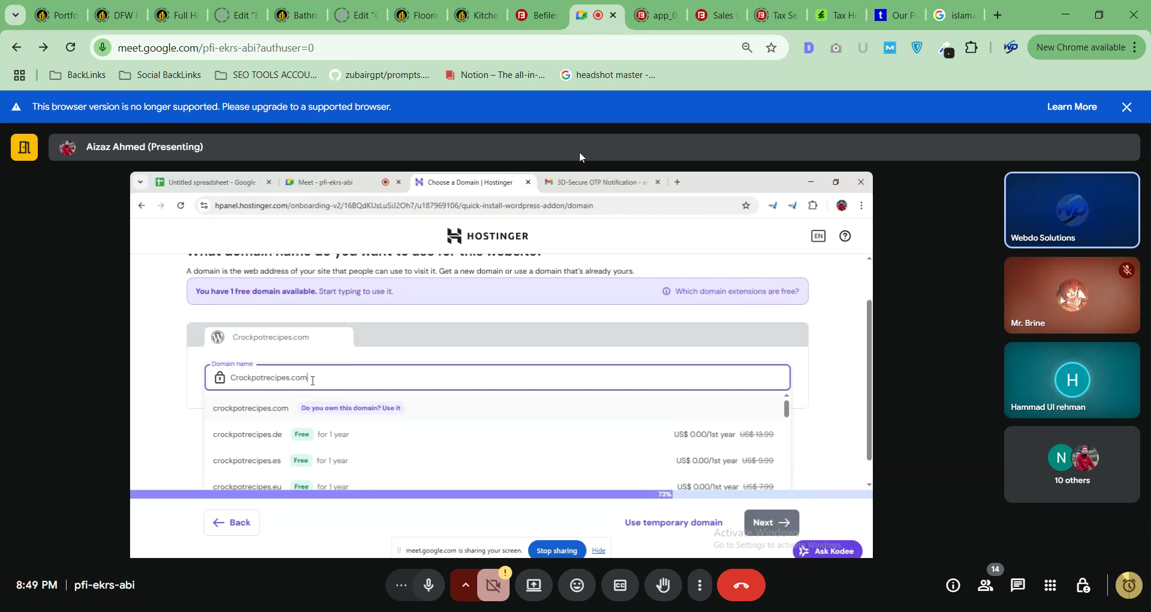
Replace the Islamabad postal code Google search with 'recipes', then return to the Meet tab.
click(957, 15)
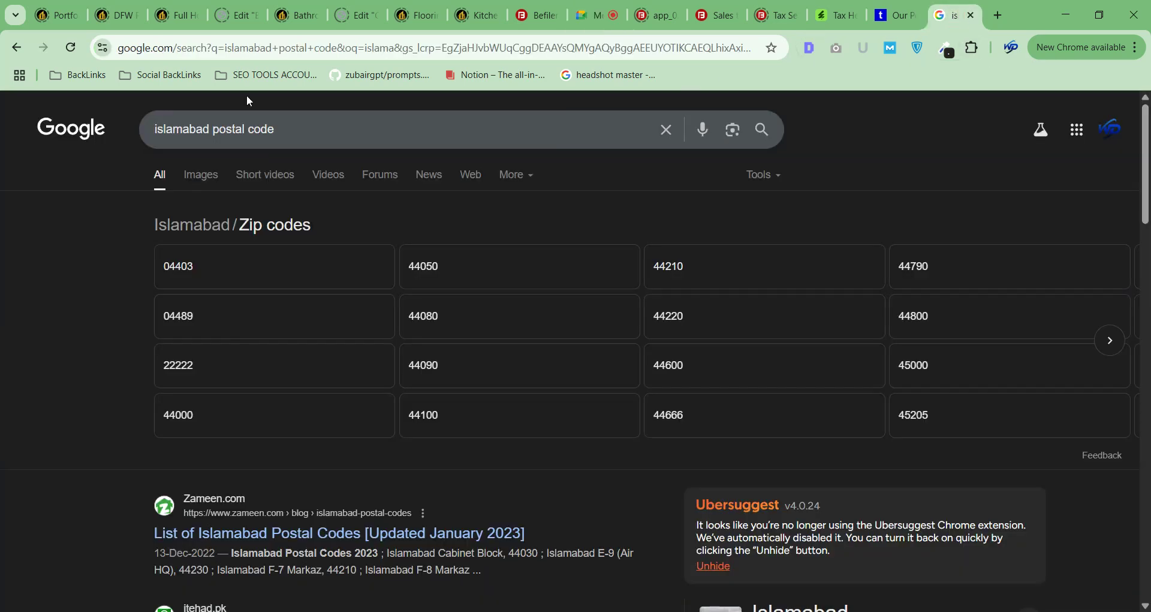
triple_click(304, 131)
text(rec)
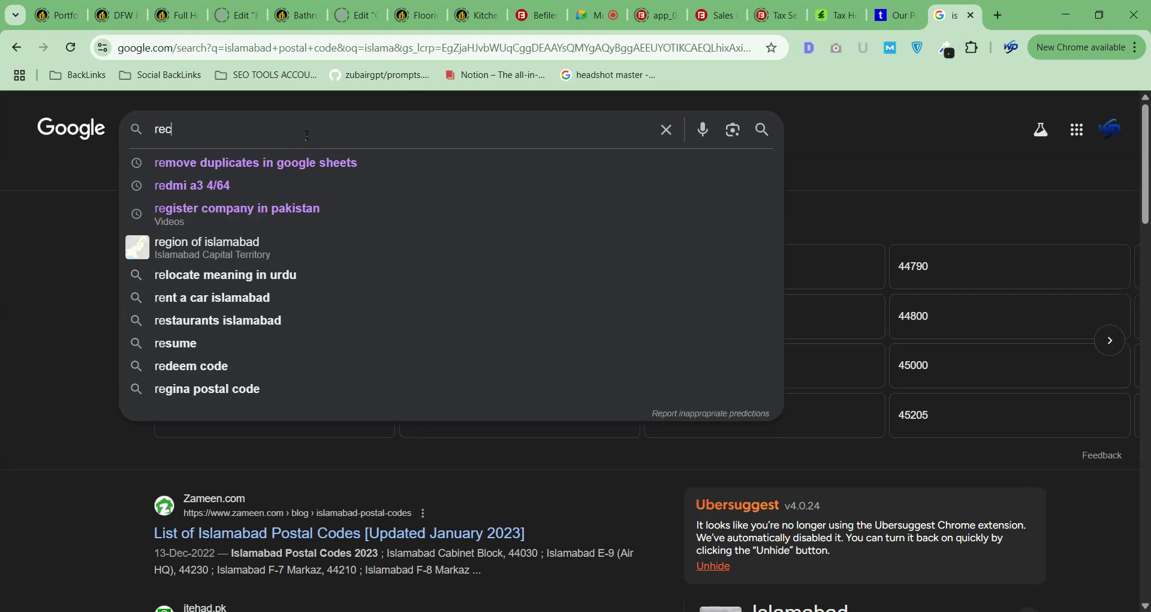
text(ipe)
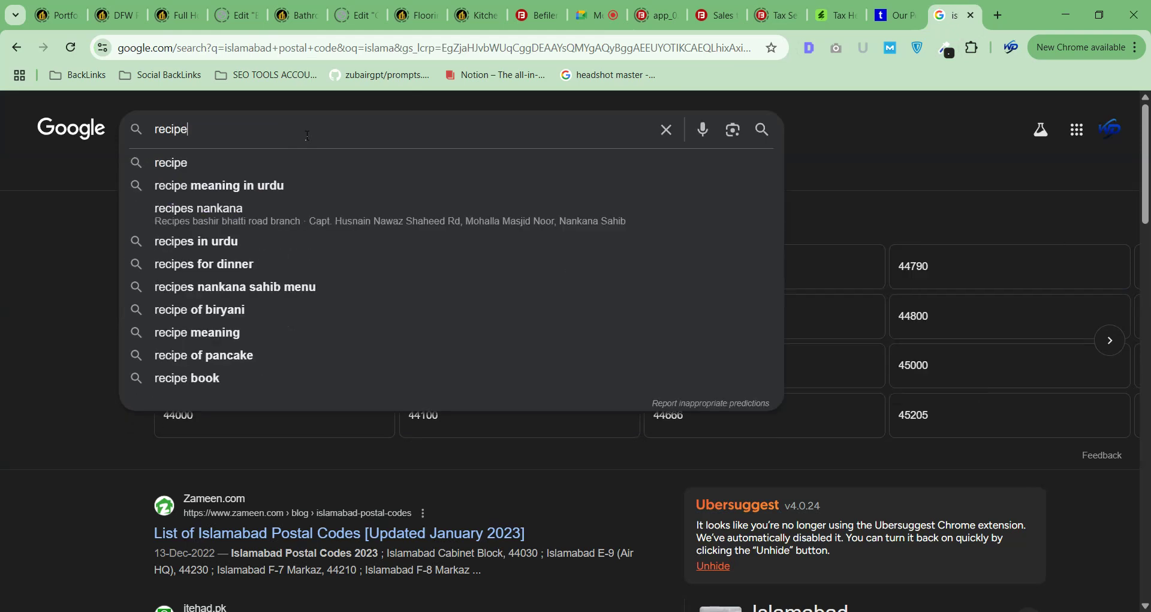
text(s)
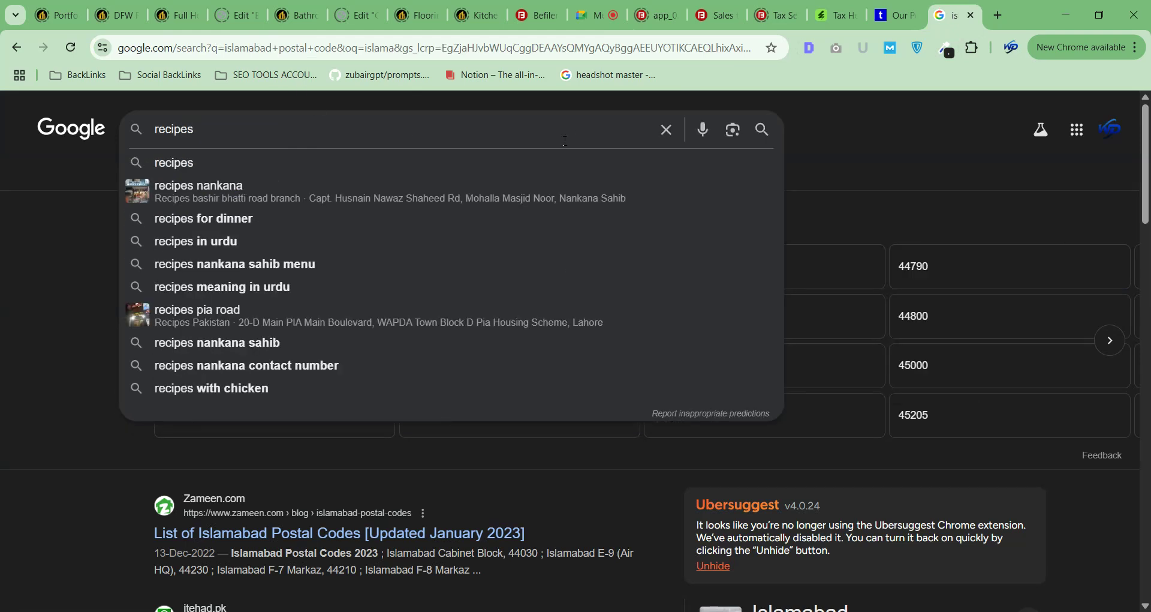
click(587, 15)
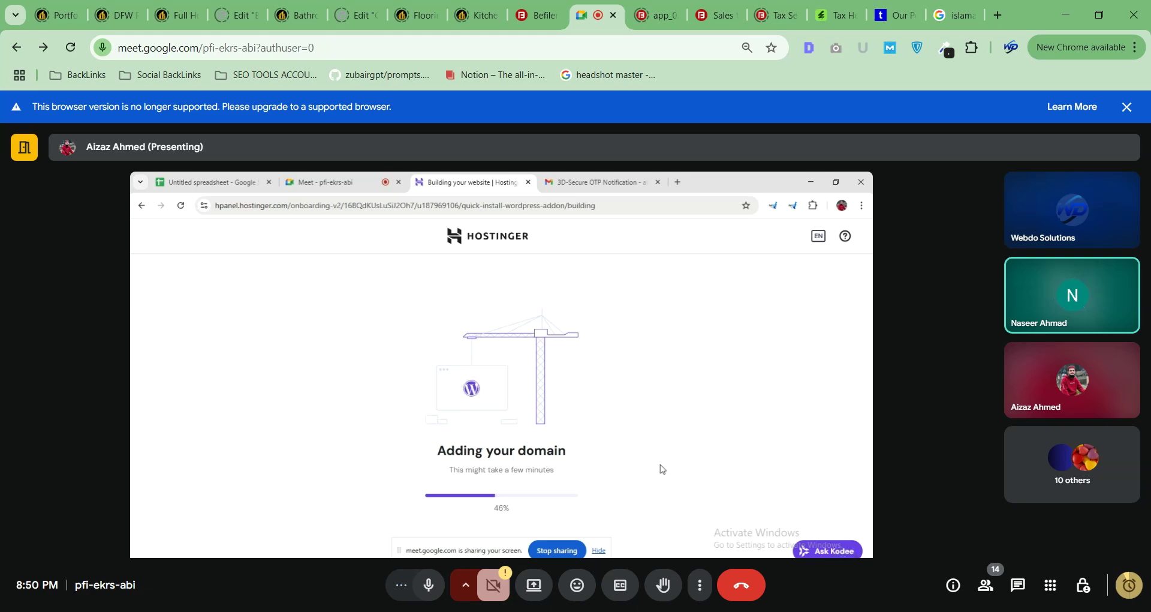
Select Grok's ten suggested domains, TastyGroundRecipes.com through DessertAndDinners.com, with descriptions.
key(alt+Tab)
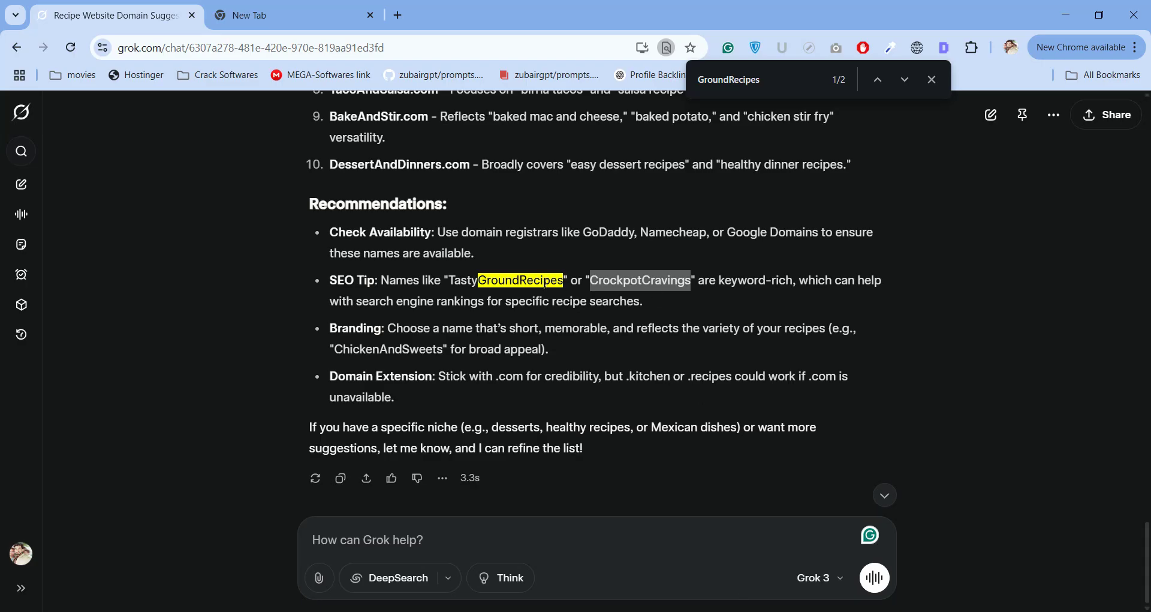
click(542, 280)
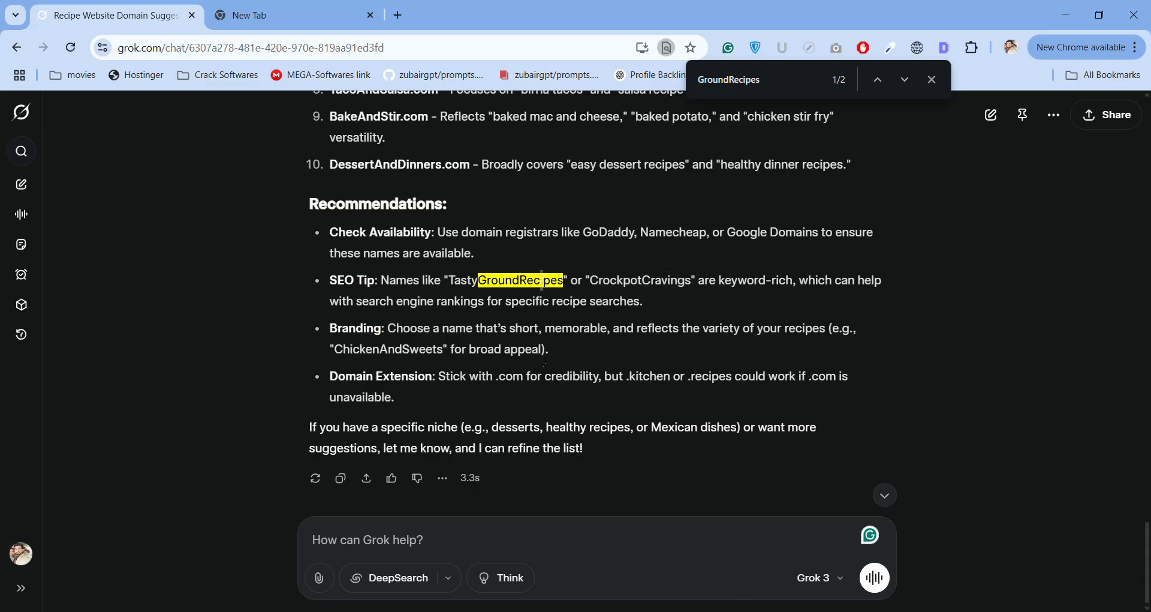
scroll(457, 426, up, 10)
click(367, 322)
click(347, 290)
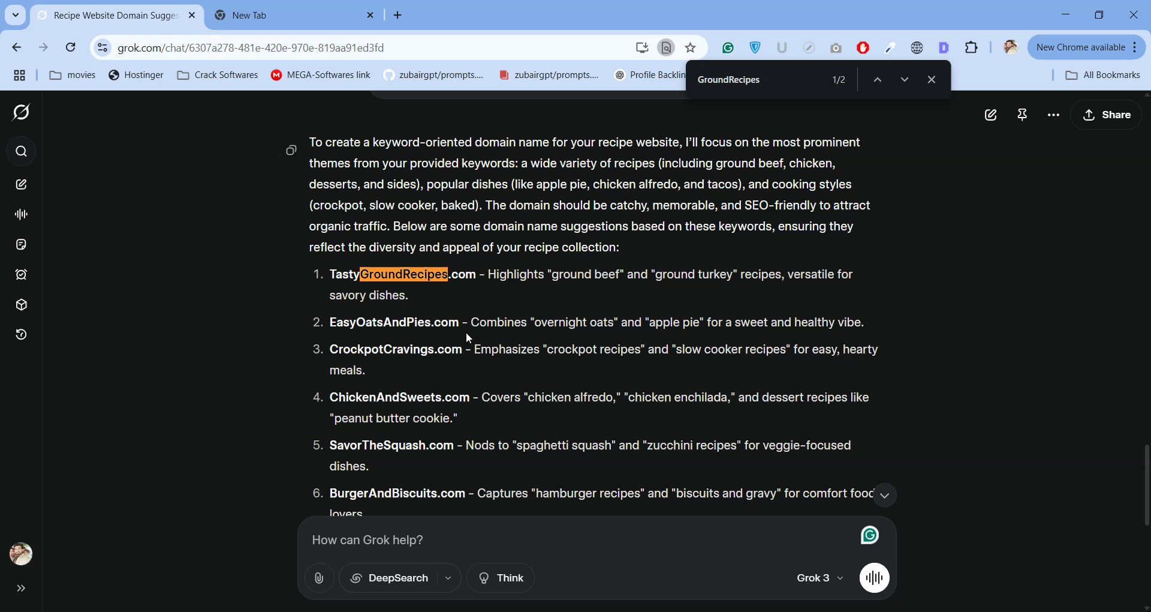
mouse_move(333, 274)
mouse_down()
mouse_move(420, 369)
mouse_move(474, 528)
mouse_move(467, 244)
mouse_move(678, 165)
mouse_move(855, 169)
mouse_up()
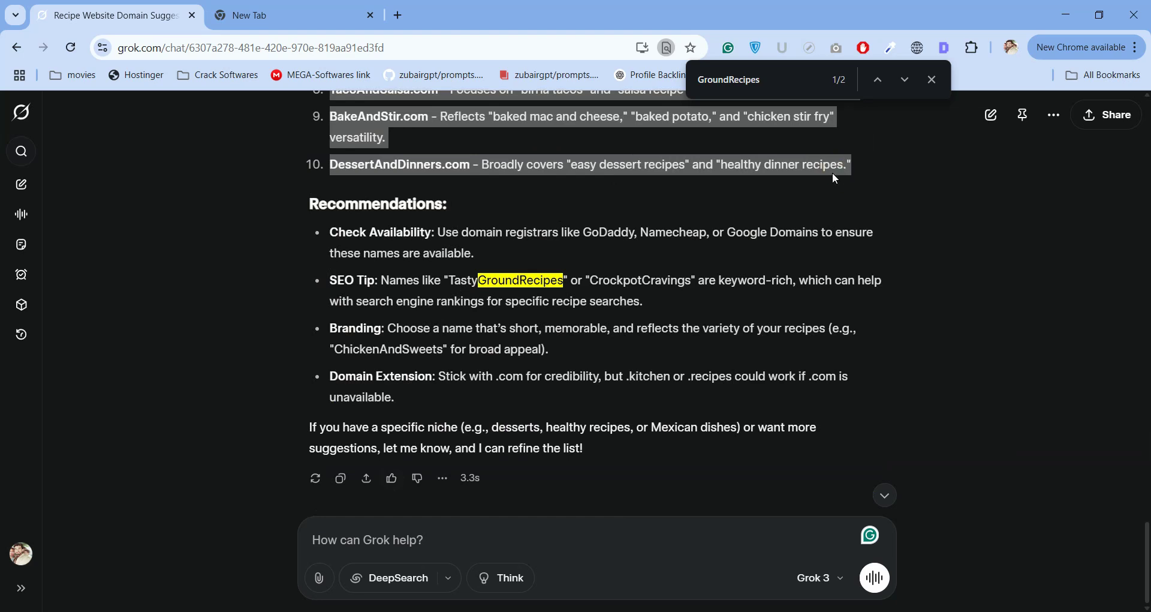
key(alt+Tab)
Paste and send the domain list in the Seo Blogging Internship July 2025 Batch group, then minimize WhatsApp.
click(600, 590)
key(ctrl+v)
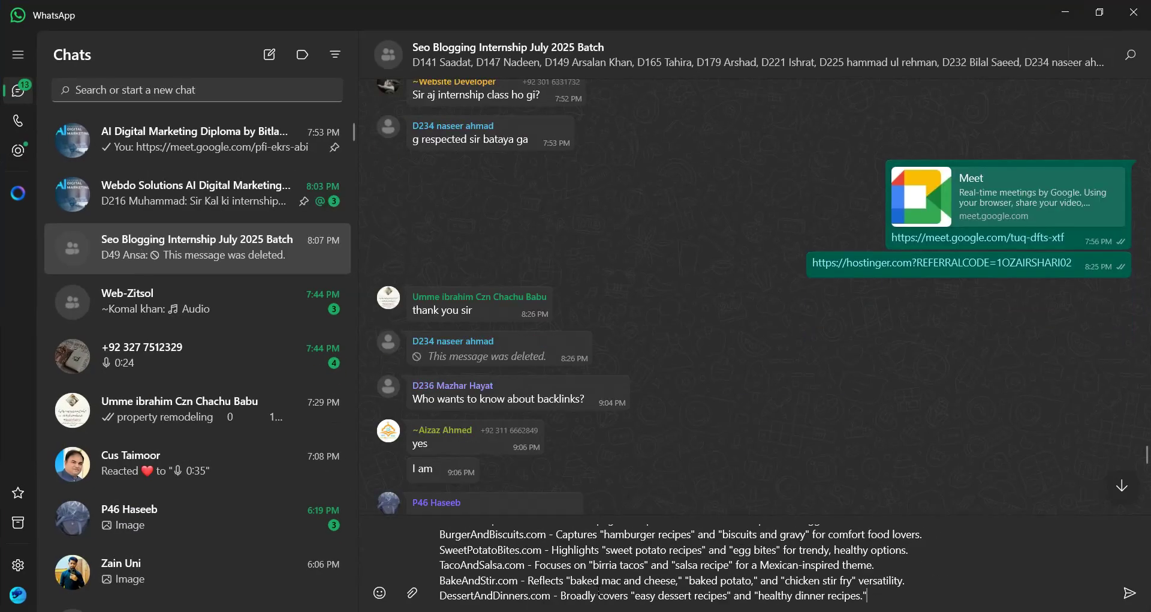
key(Return)
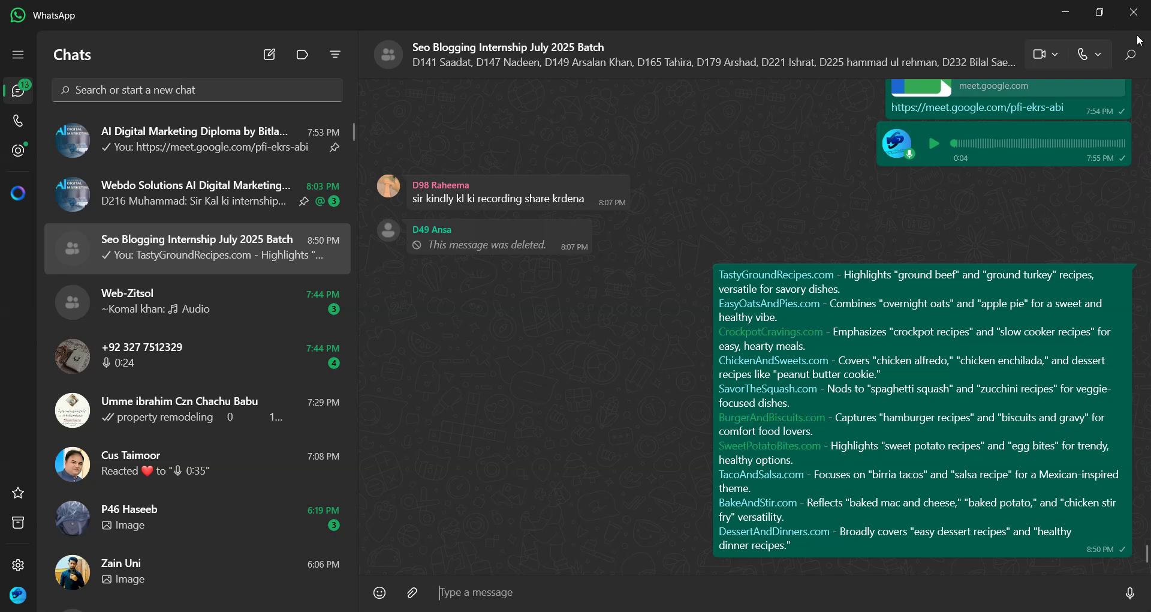
click(1065, 15)
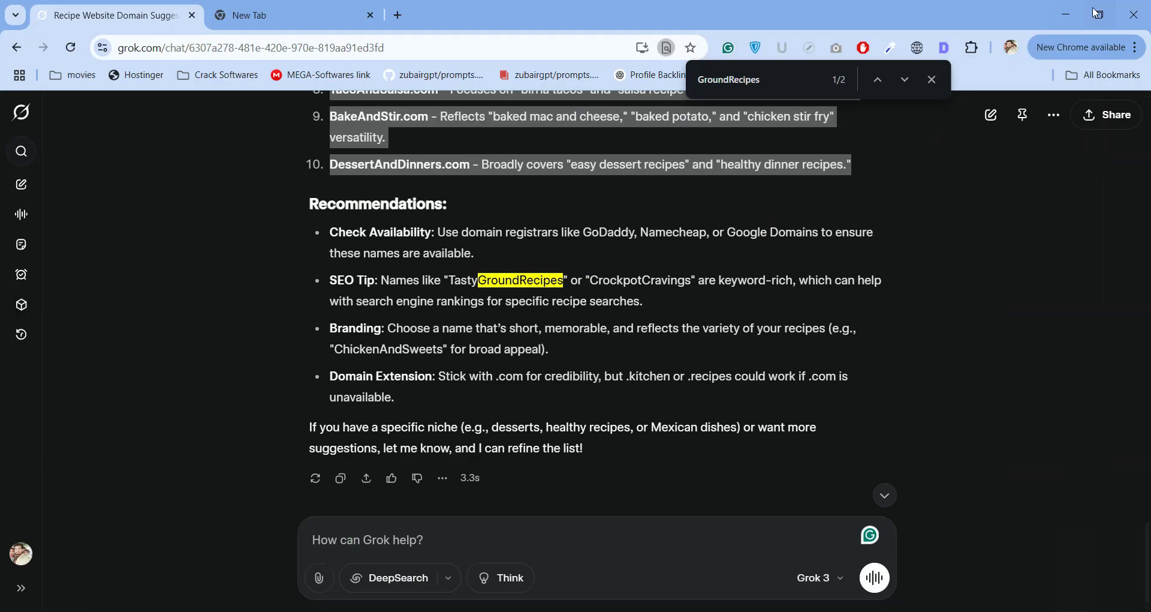
Minimize Chrome and dismiss Meet's 'Your call ends in under a minute' warning.
click(1065, 15)
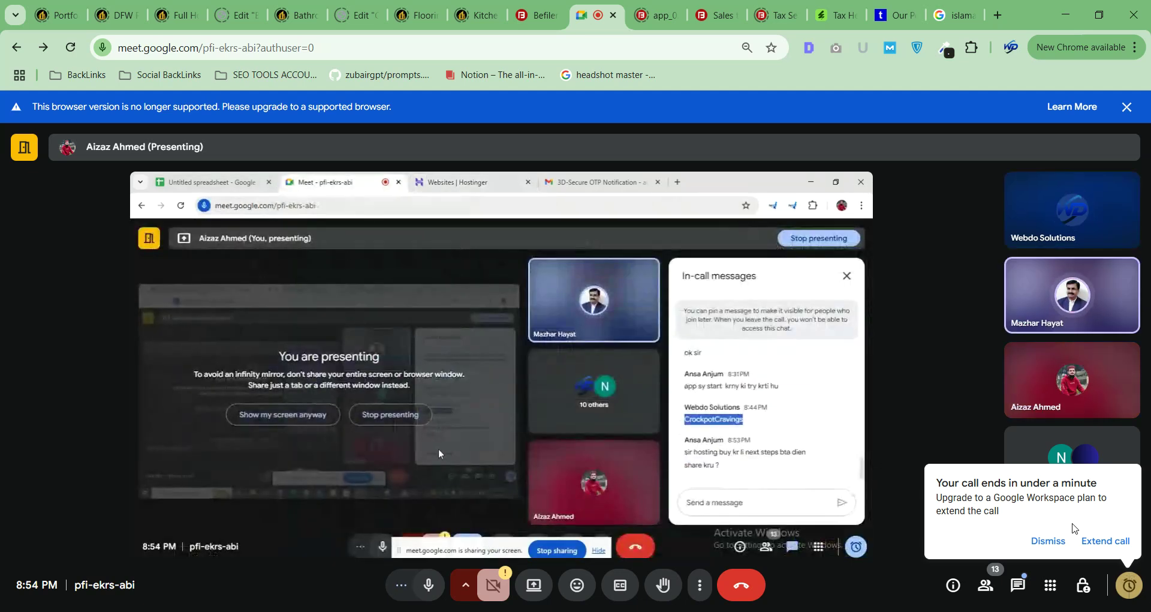
click(1064, 548)
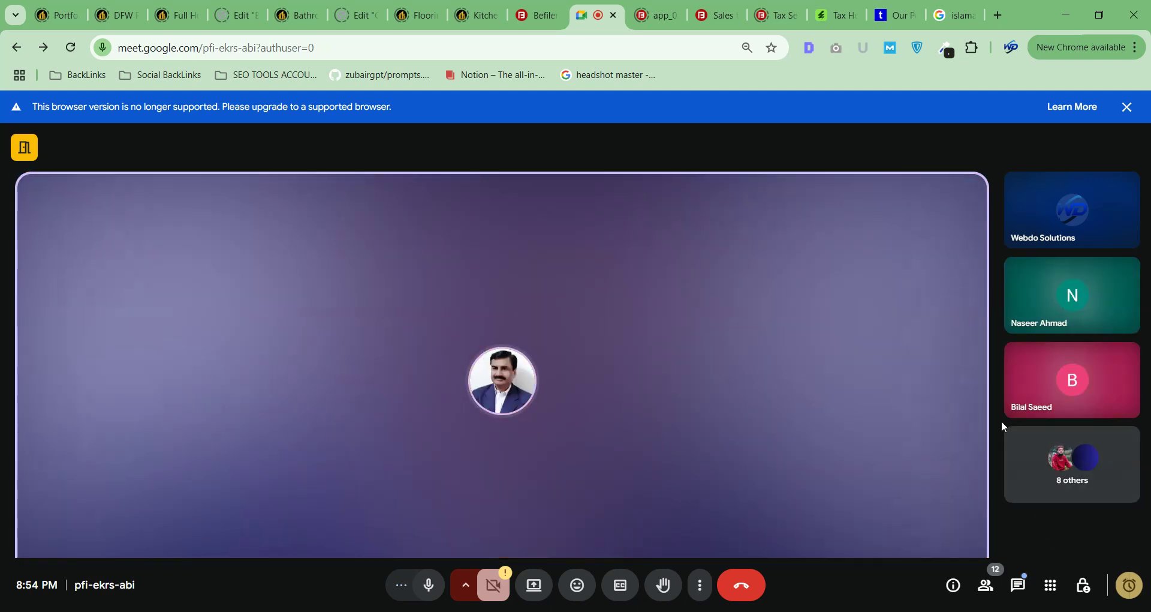